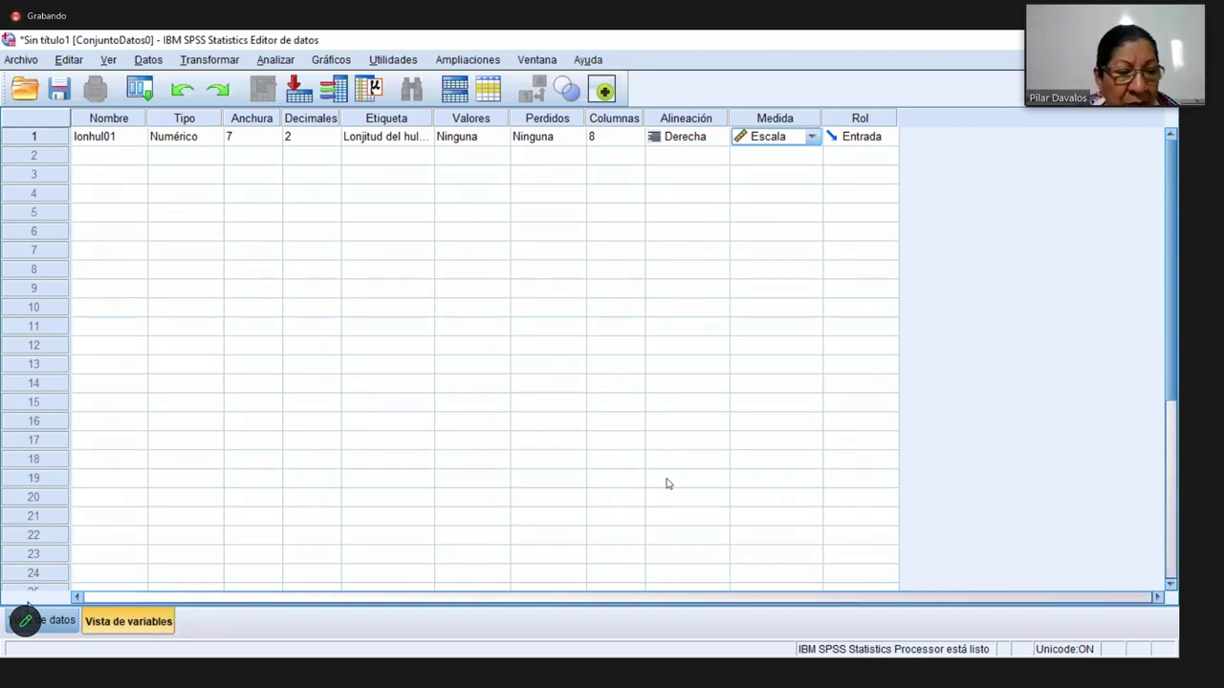
- Switch to the data view of the dataset
click(45, 622)
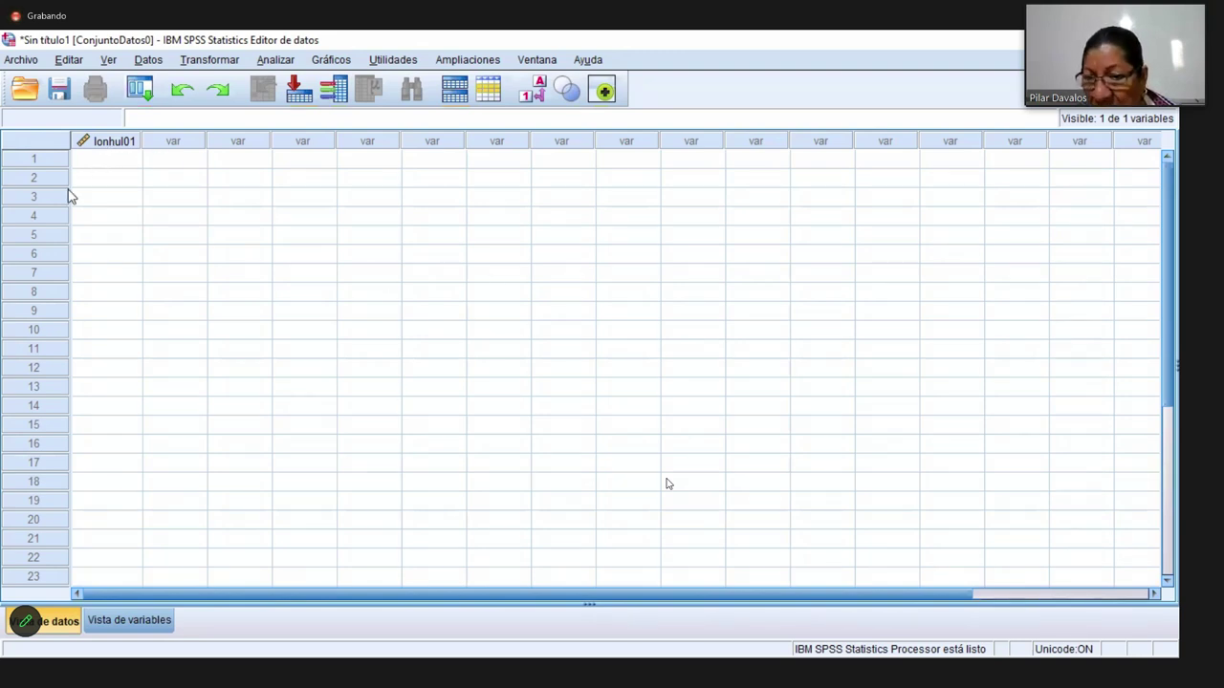
- Enter 1992 as the first value of the lonhul01 variable
click(125, 164)
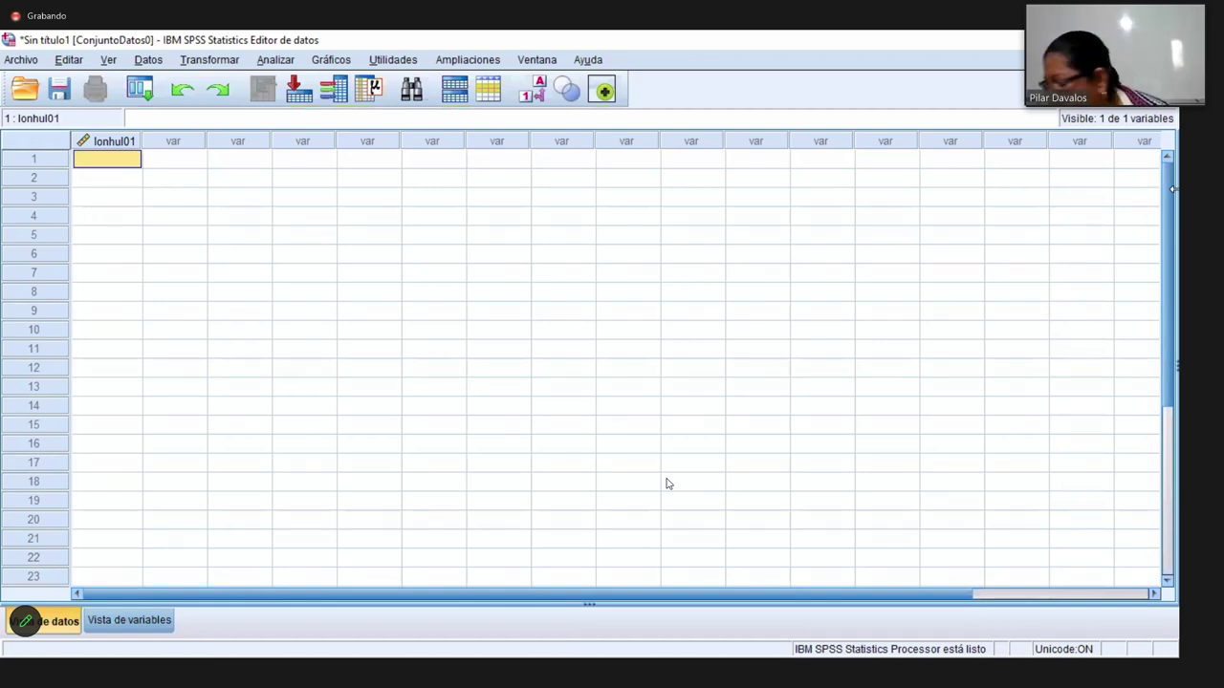
text(199)
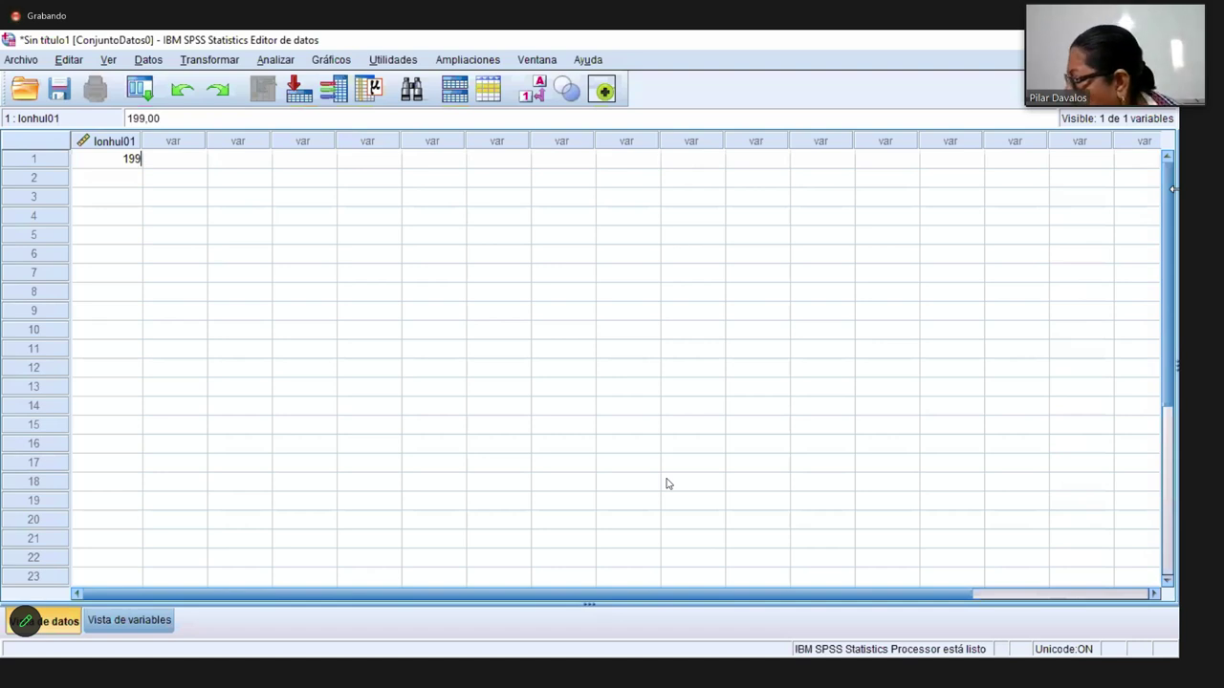
text(2)
key(Return)
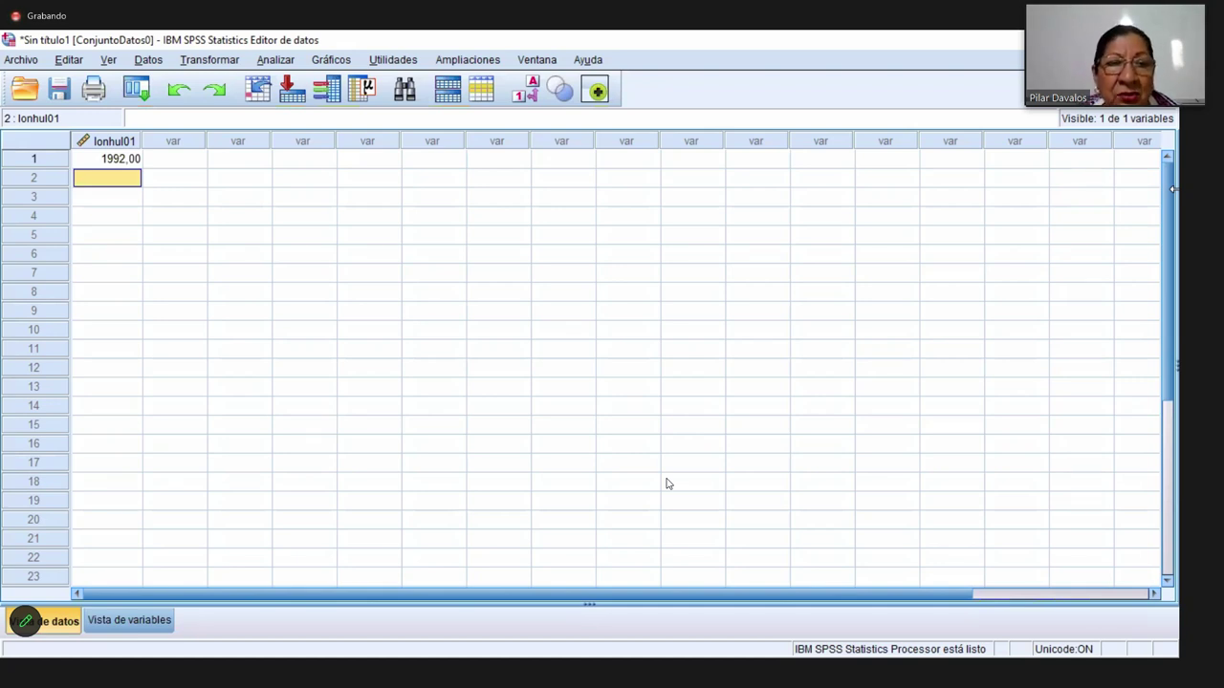
- Correct the lonhul01 value in row 1 to 199,2 and enter 199,7 in row 2
click(134, 162)
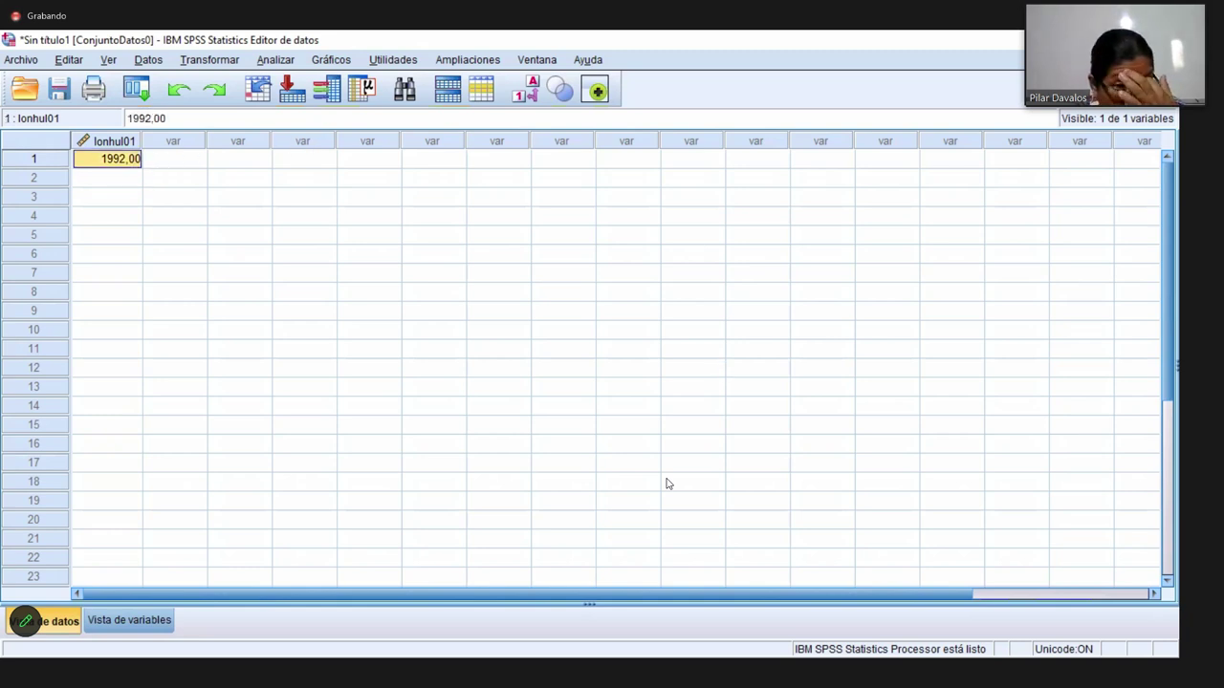
text(1)
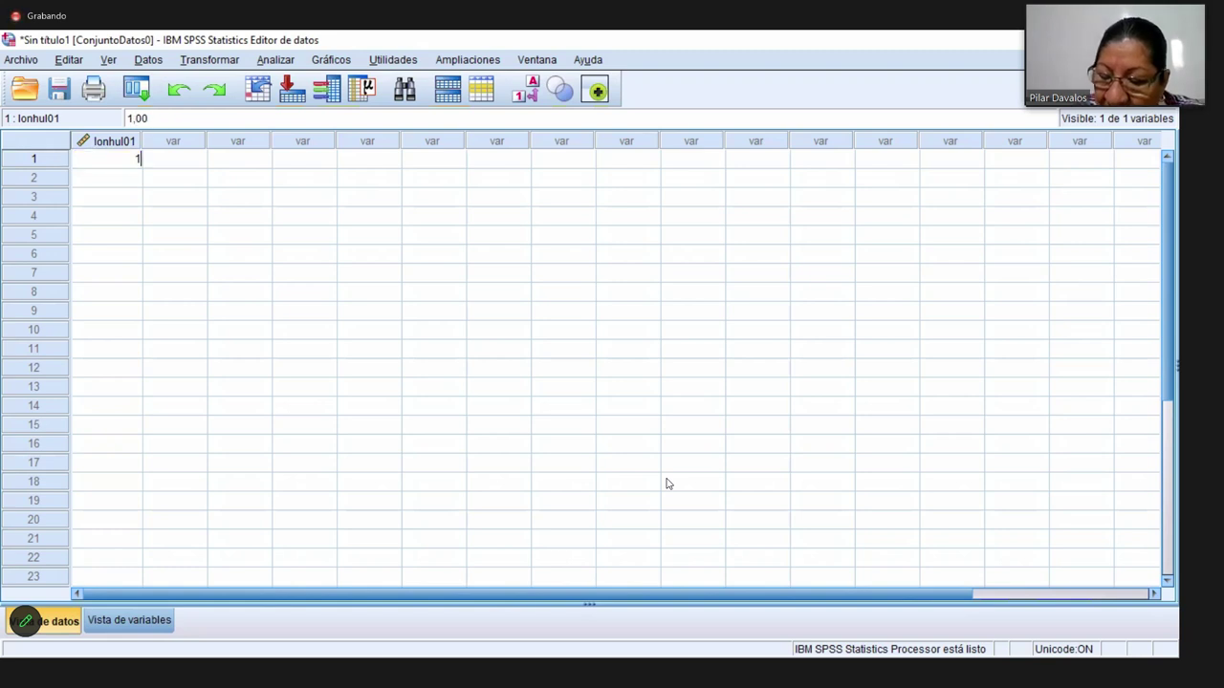
text(99,2)
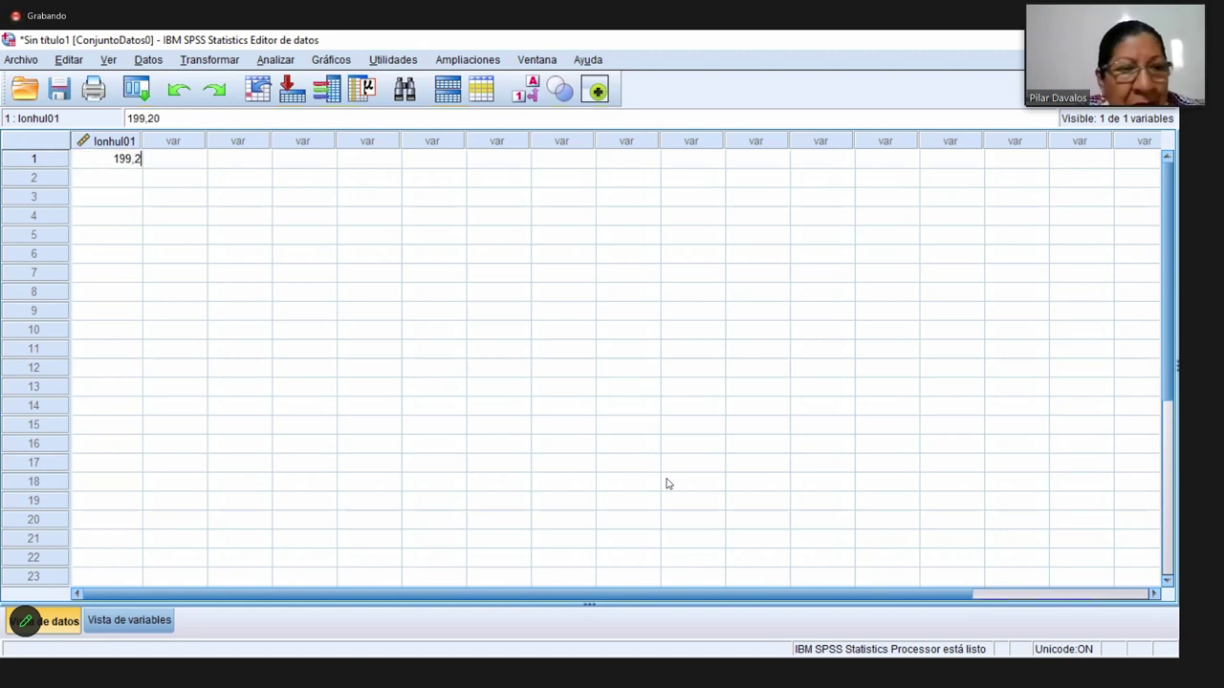
key(Return)
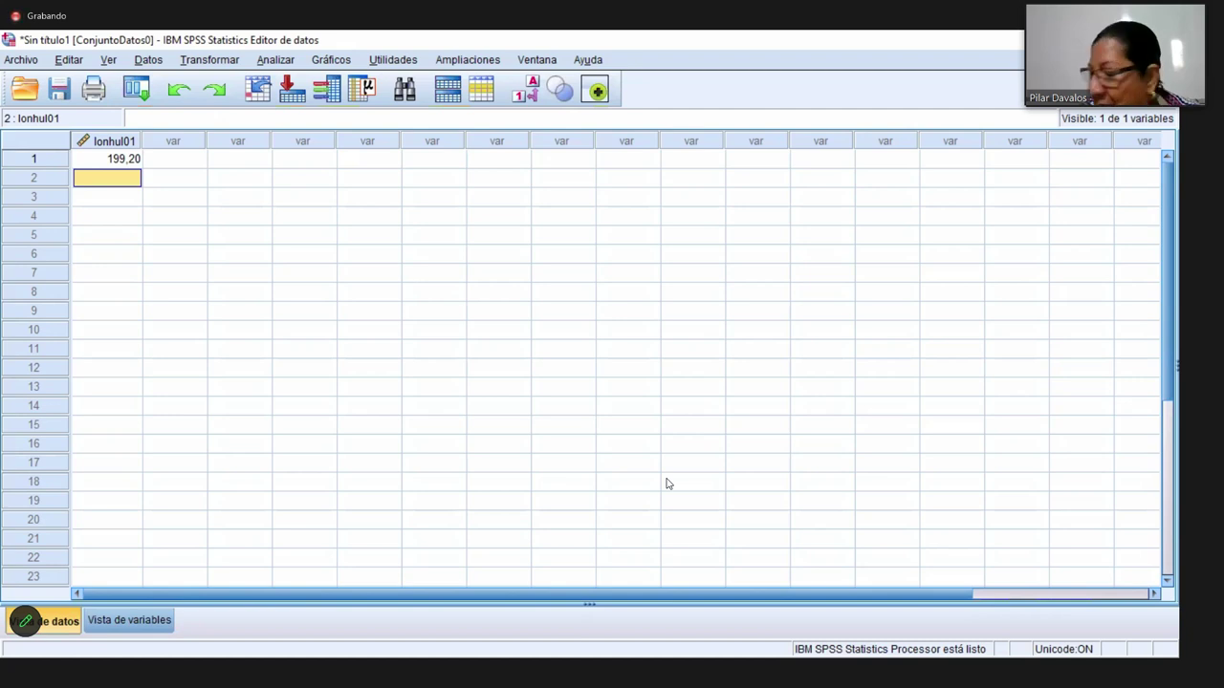
text(199,7)
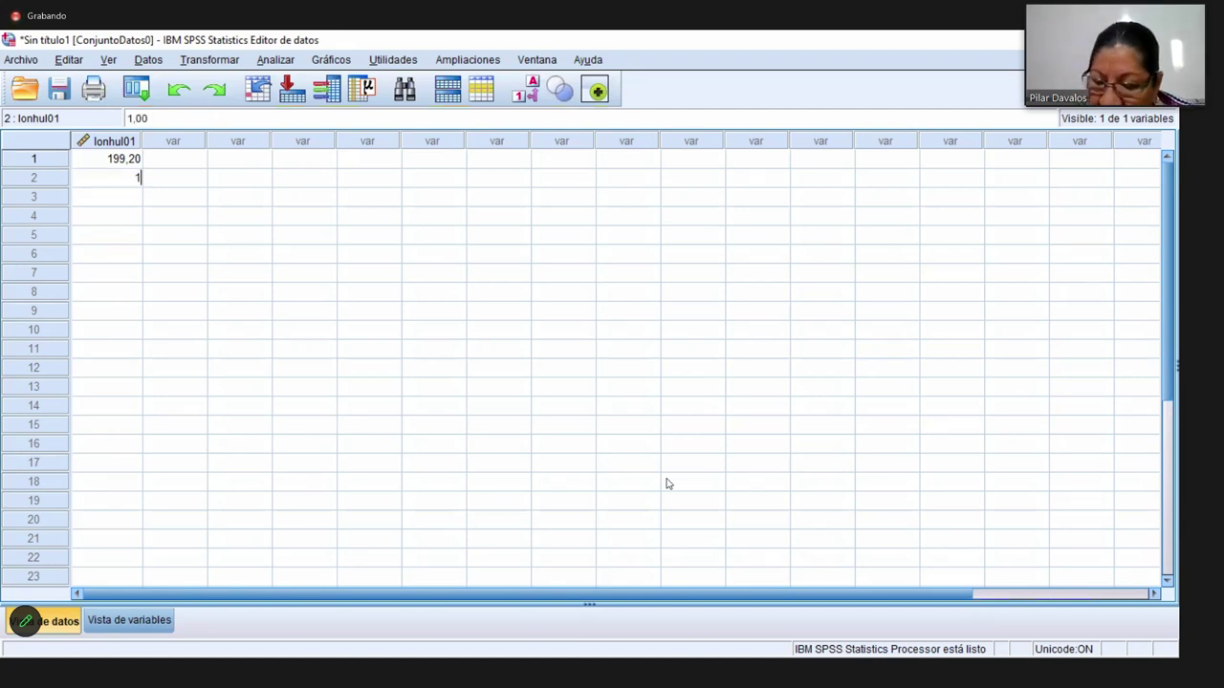
key(Return)
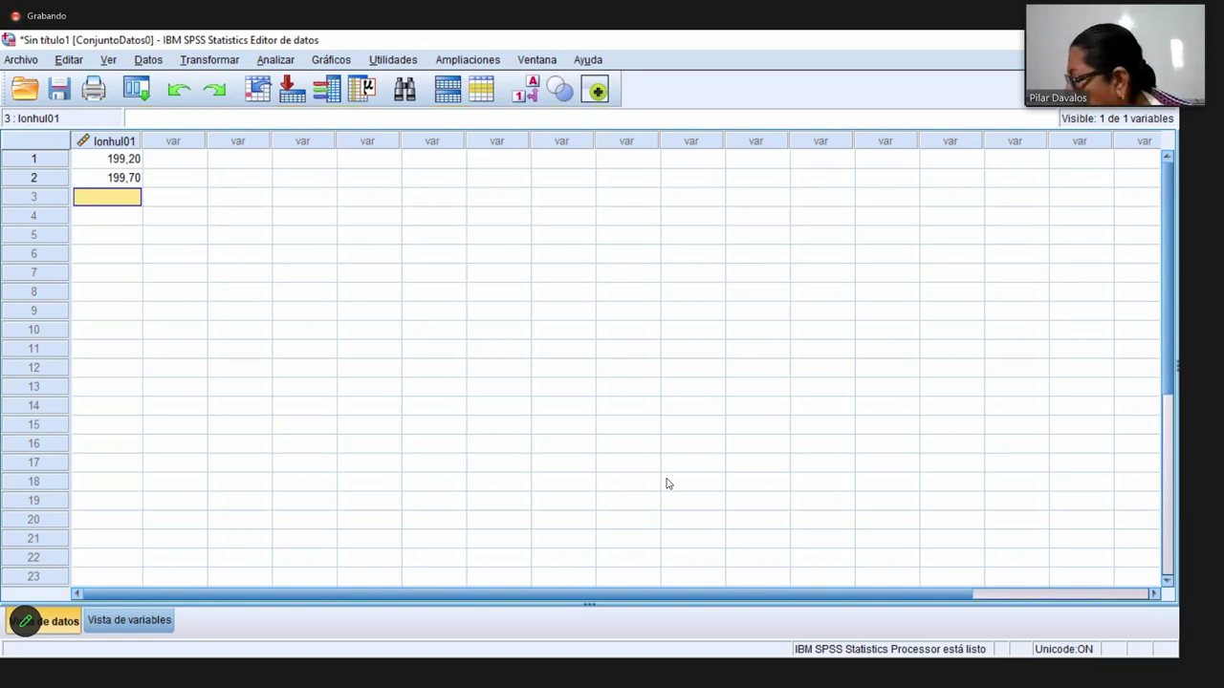
- Enter the lonhul01 values 201,8, 202 and 201 in rows 3 to 5
text(201,)
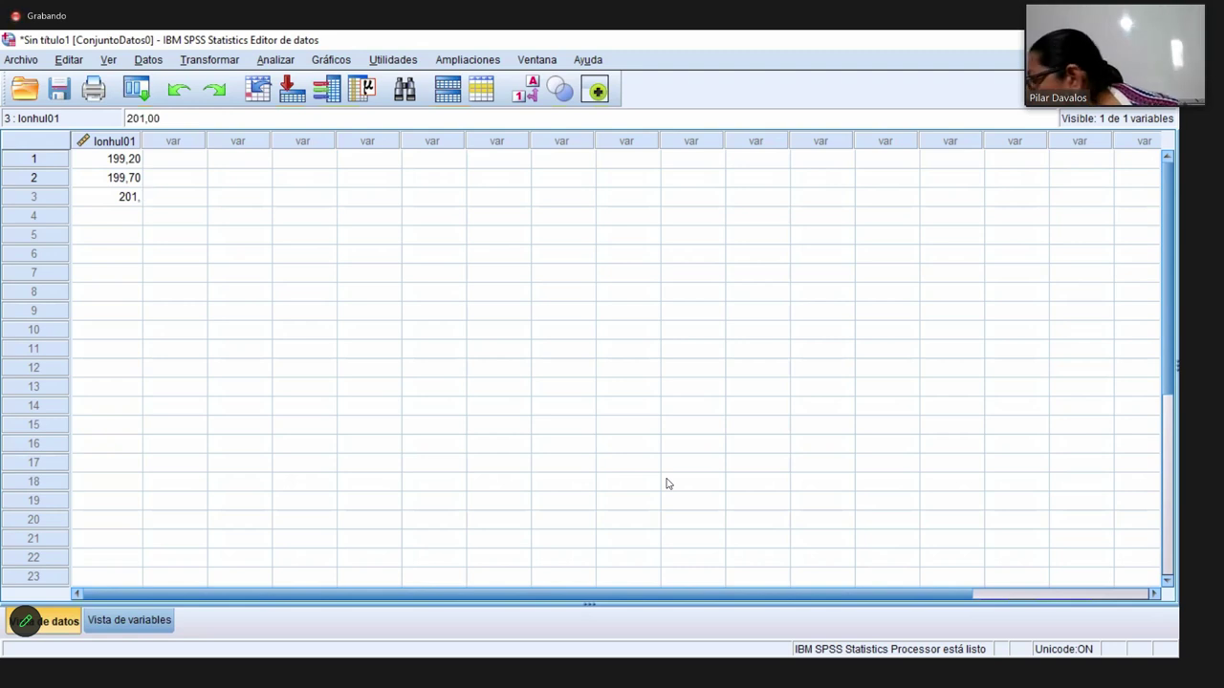
text(8)
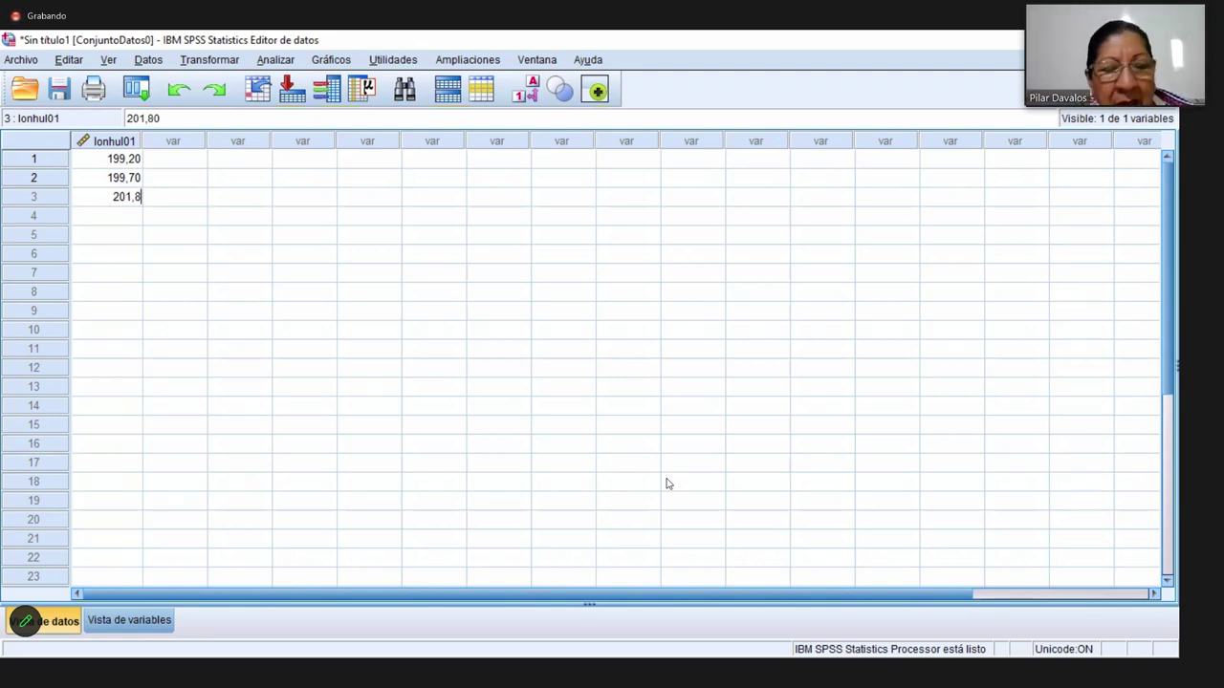
key(Return)
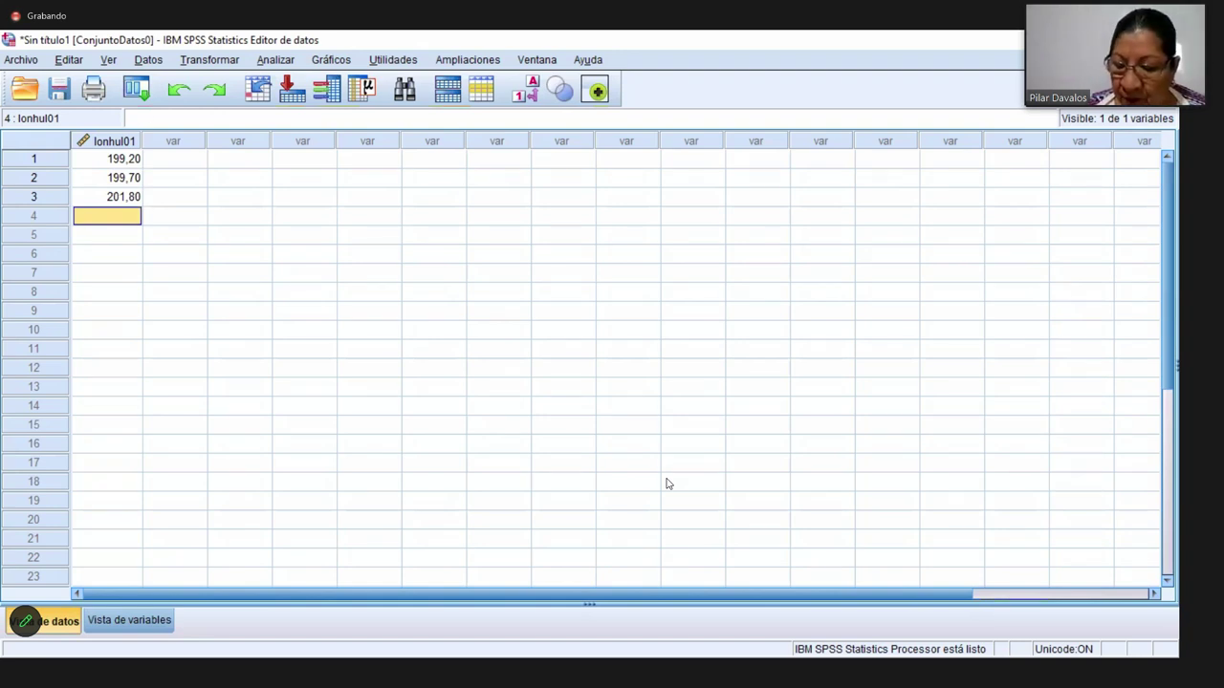
text(202)
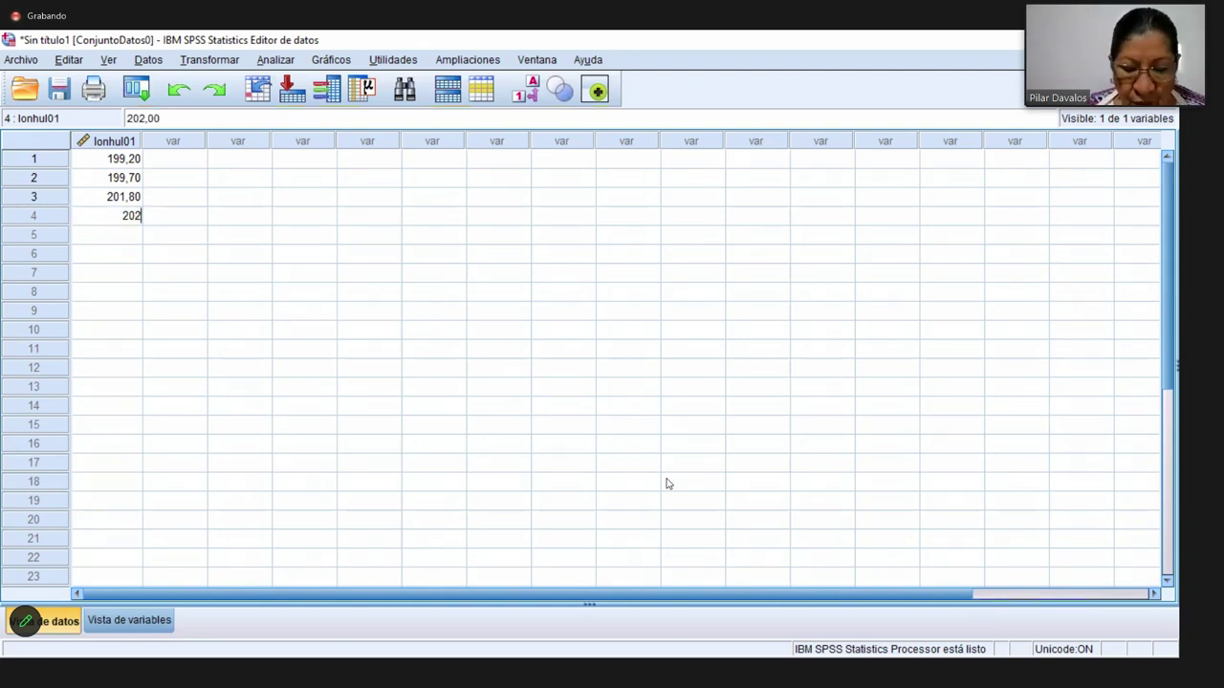
text(,)
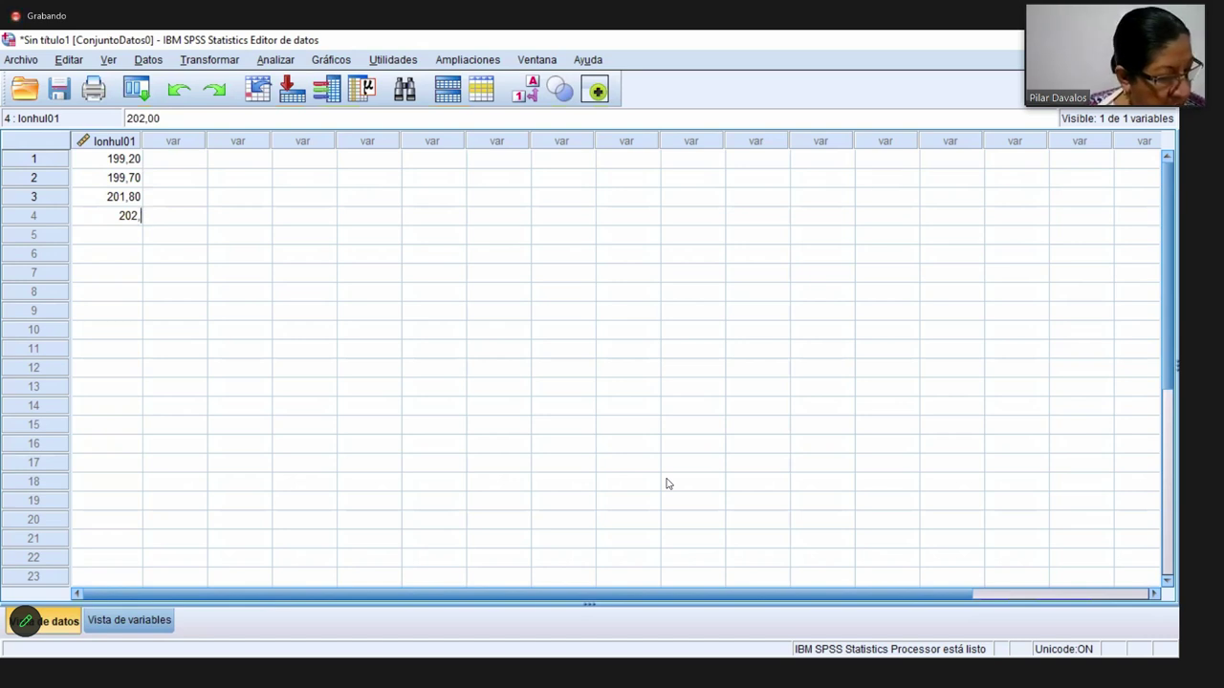
key(Return)
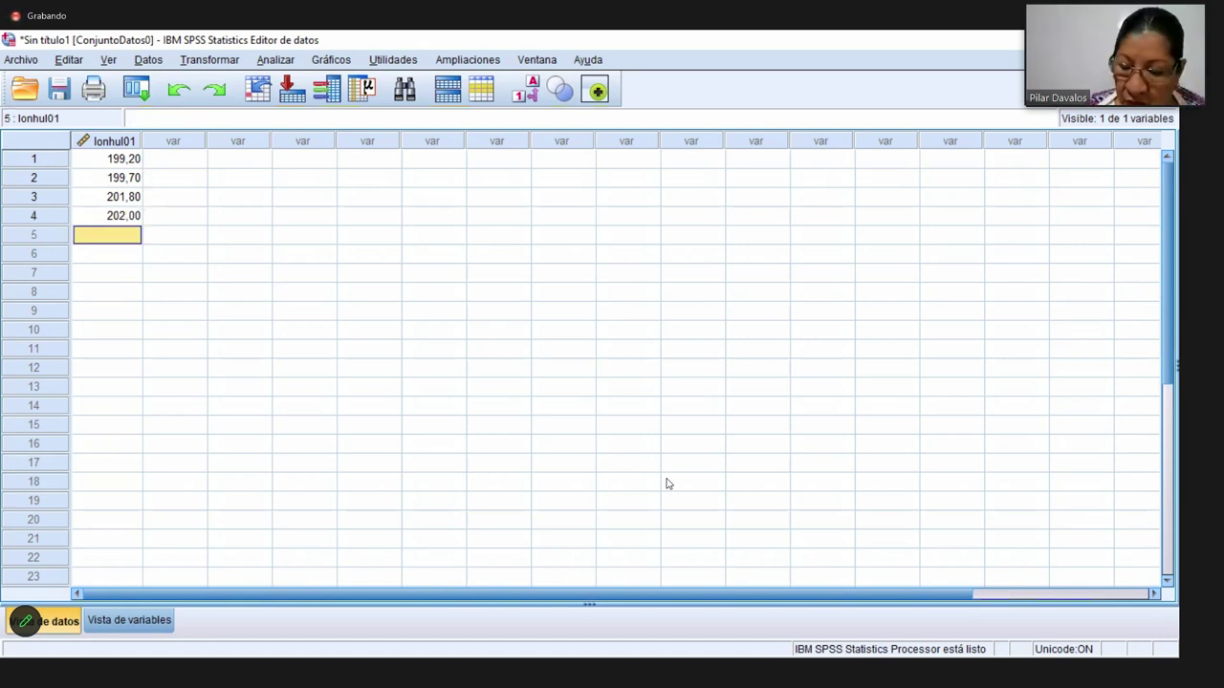
text(201,)
key(Return)
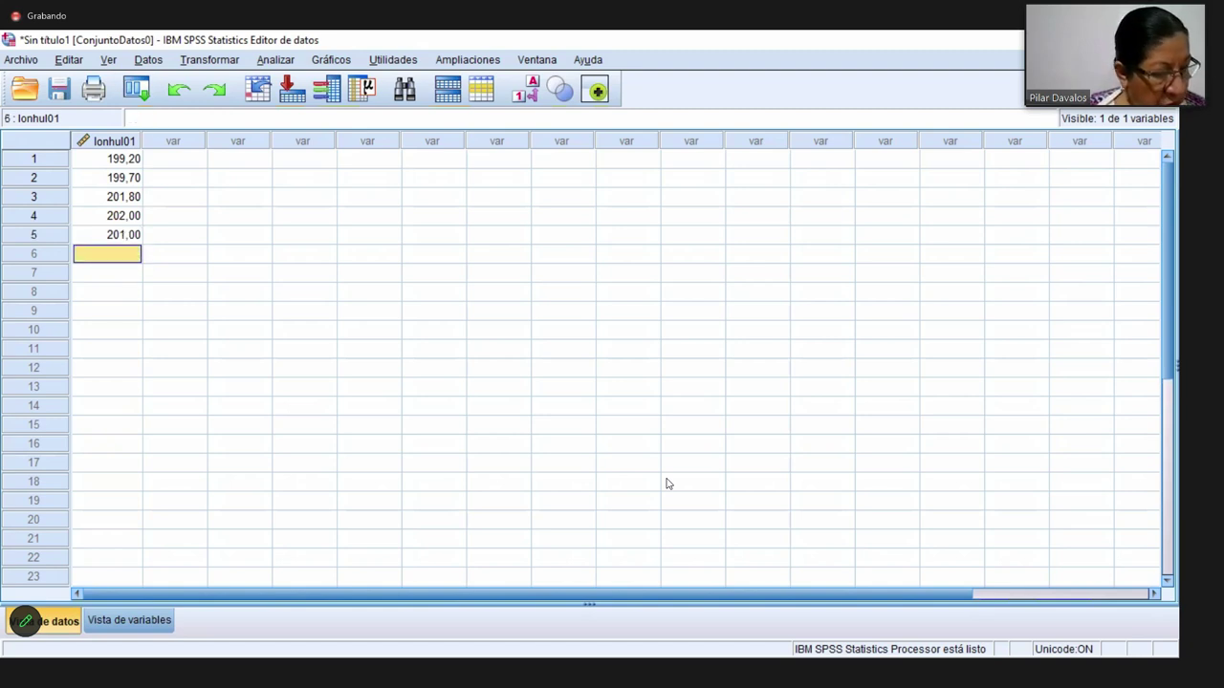
- Enter the lonhul01 values 201,5, 200 and 199,8 in rows 6 to 8
text(201,5)
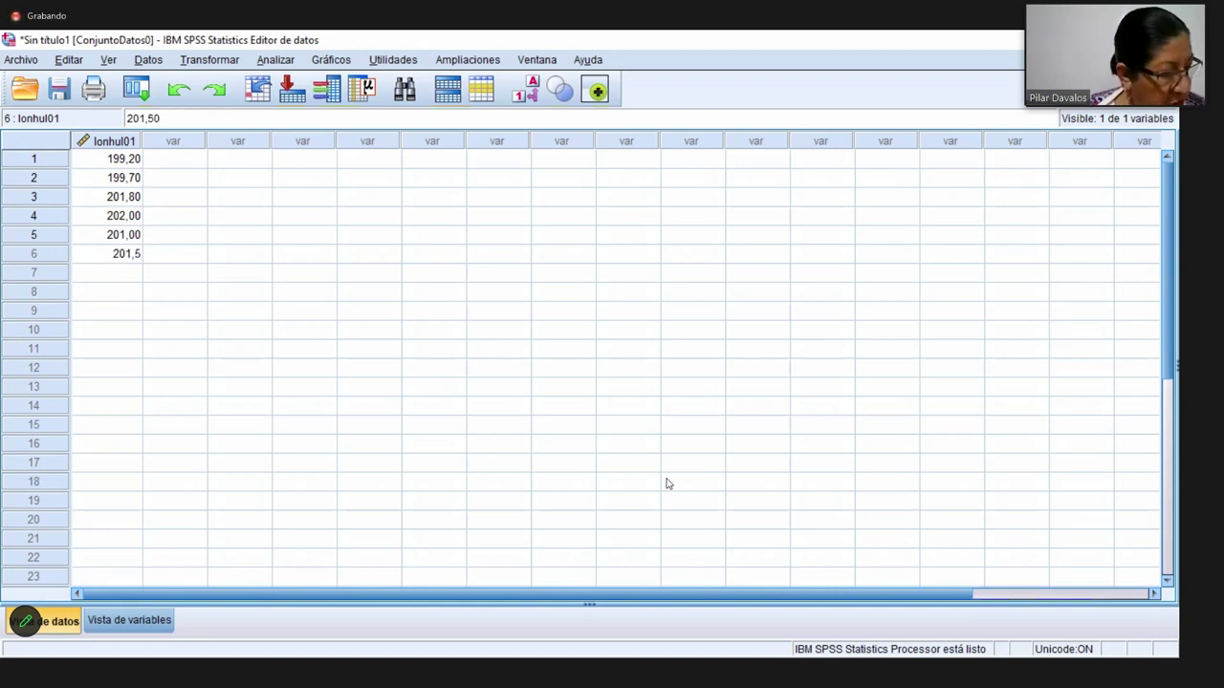
key(Return)
text(200)
key(Return)
text(199,8)
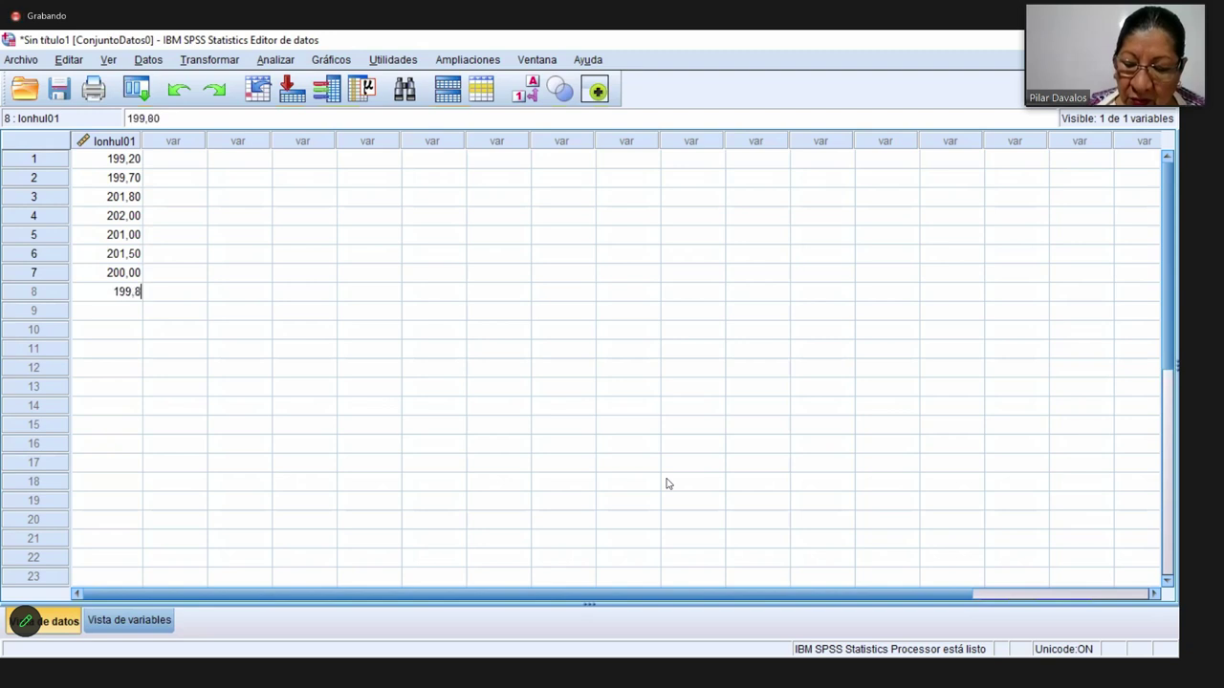
key(Return)
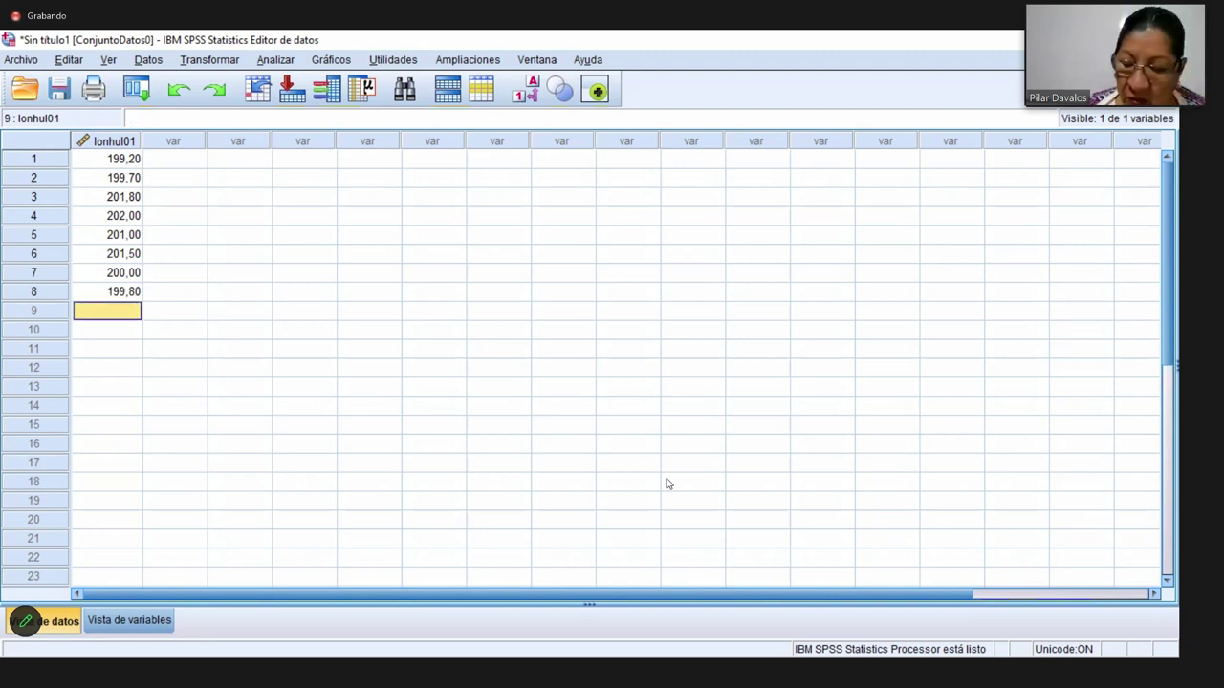
- Enter the lonhul01 values 200,7, 201,4, 200,4 and 201,7 in rows 9 to 12
text(200,7)
key(Return)
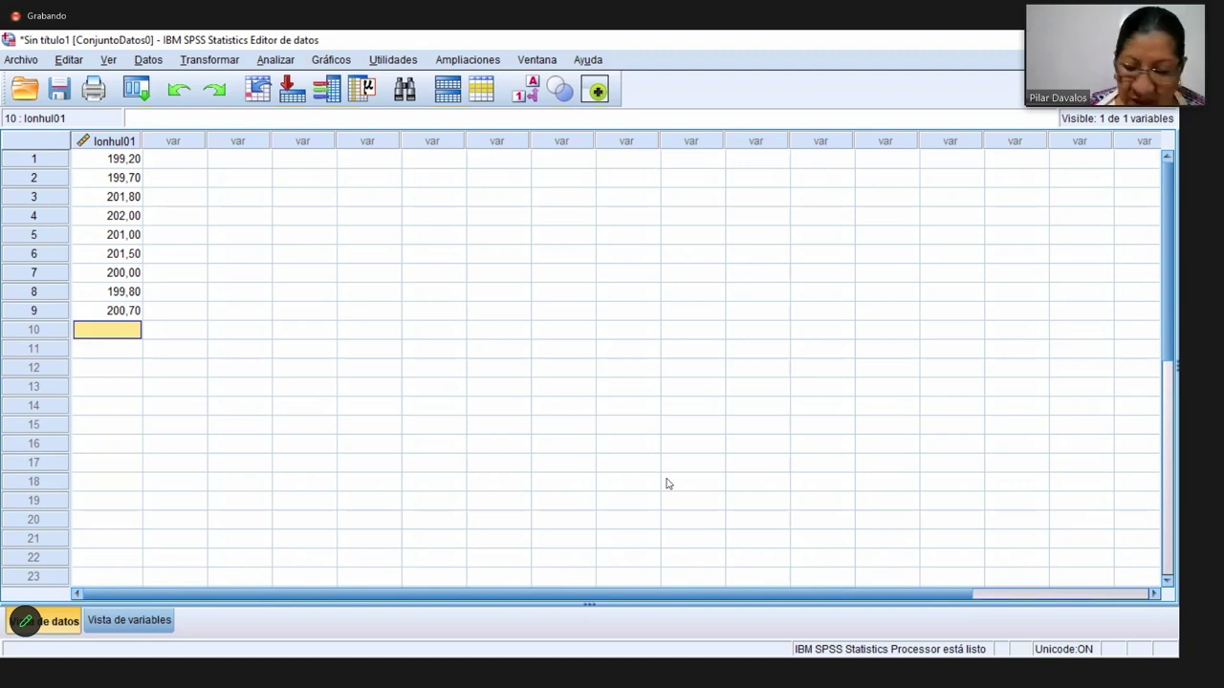
text(20)
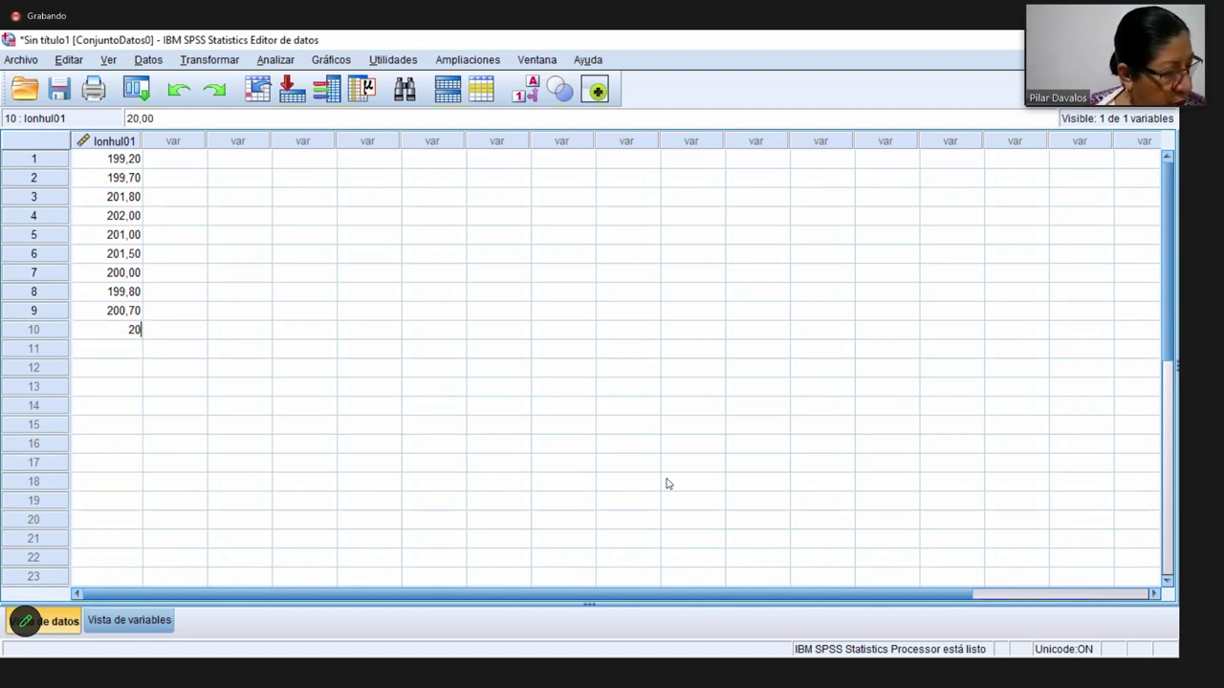
text(1,4)
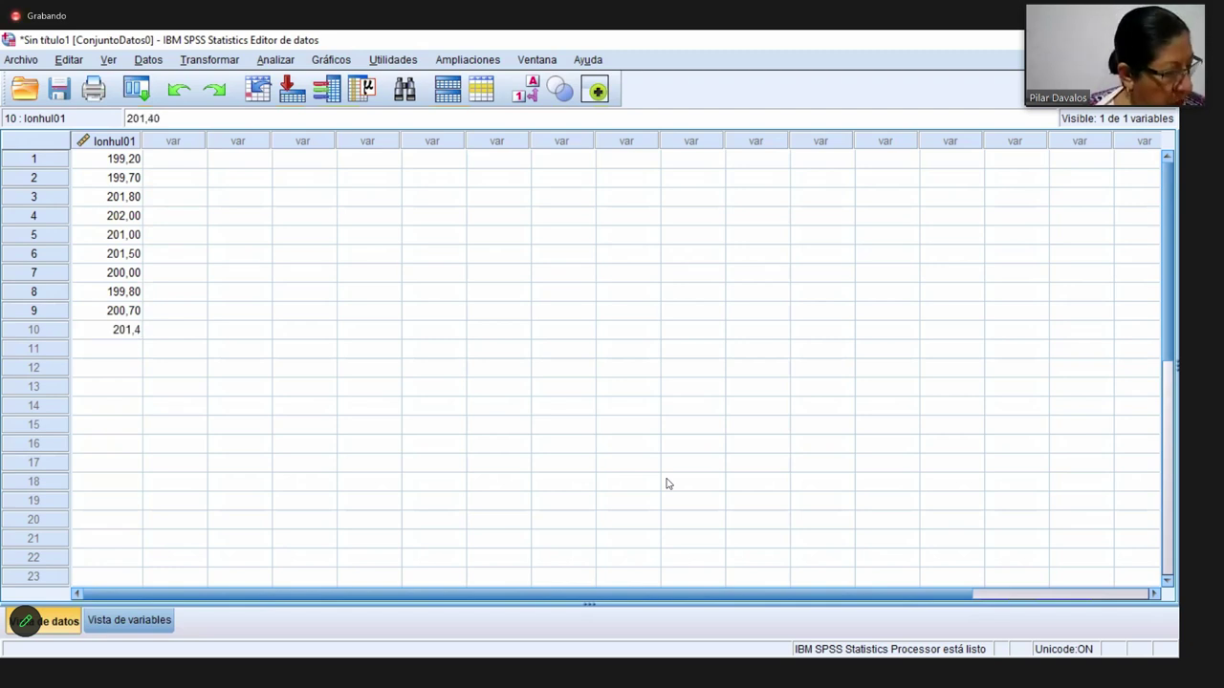
key(Return)
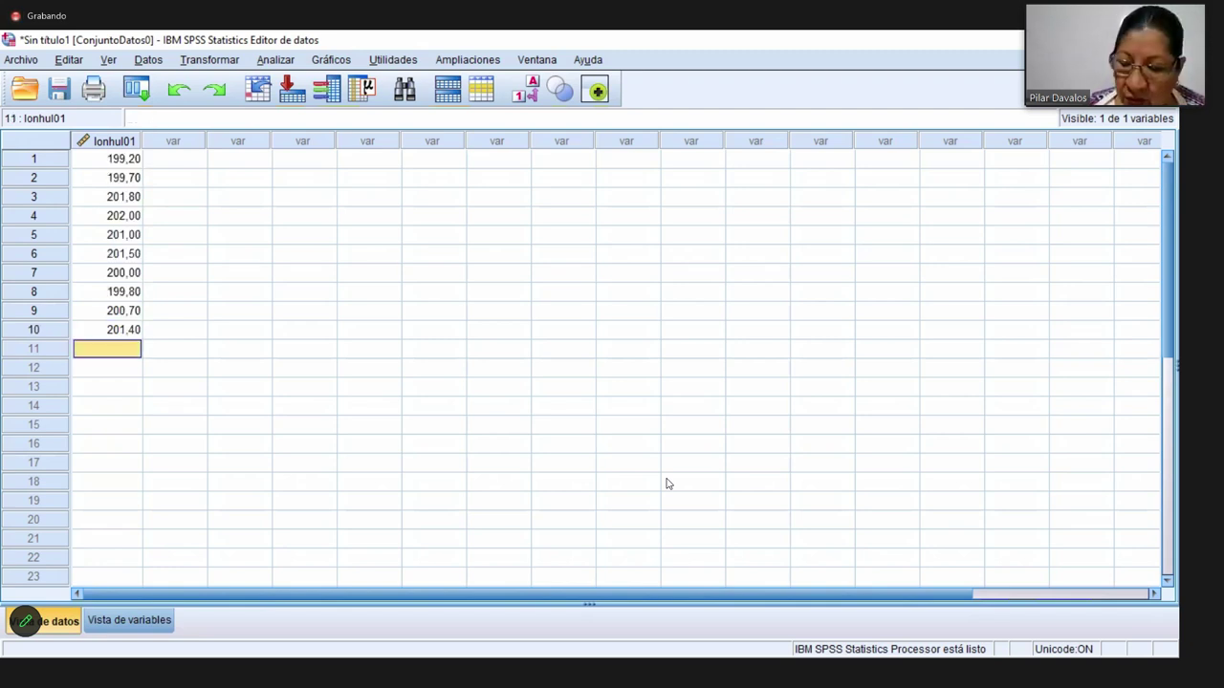
text(200,4)
key(Return)
text(201,7)
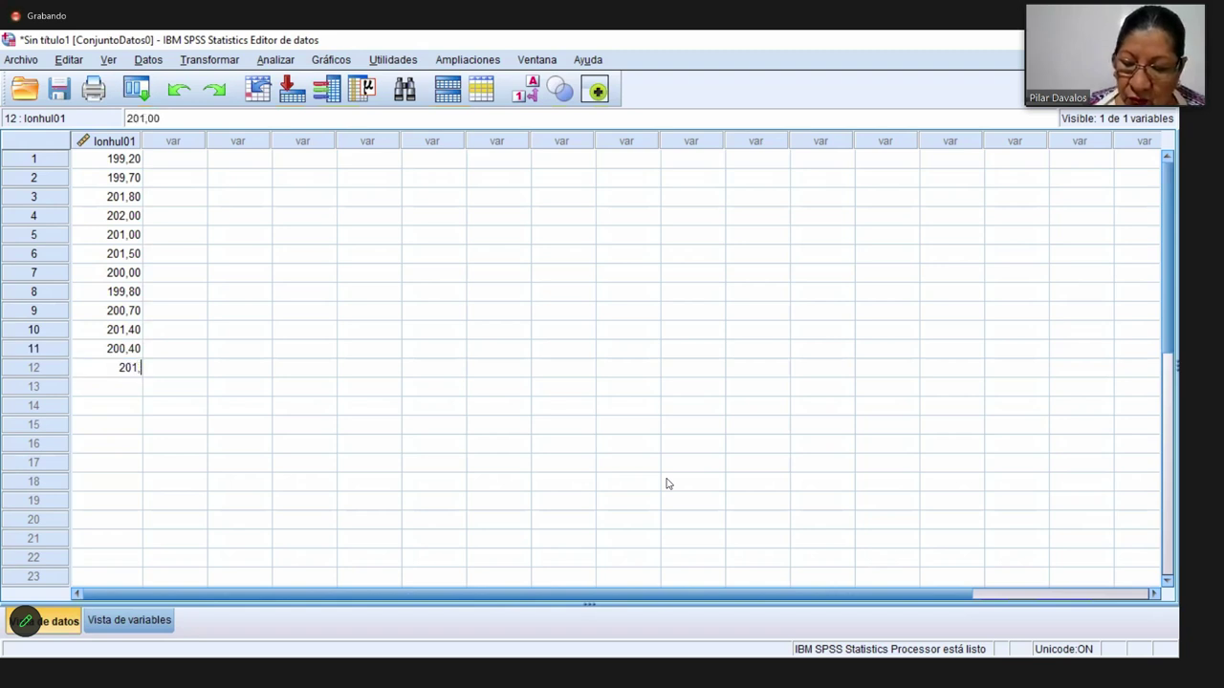
key(Return)
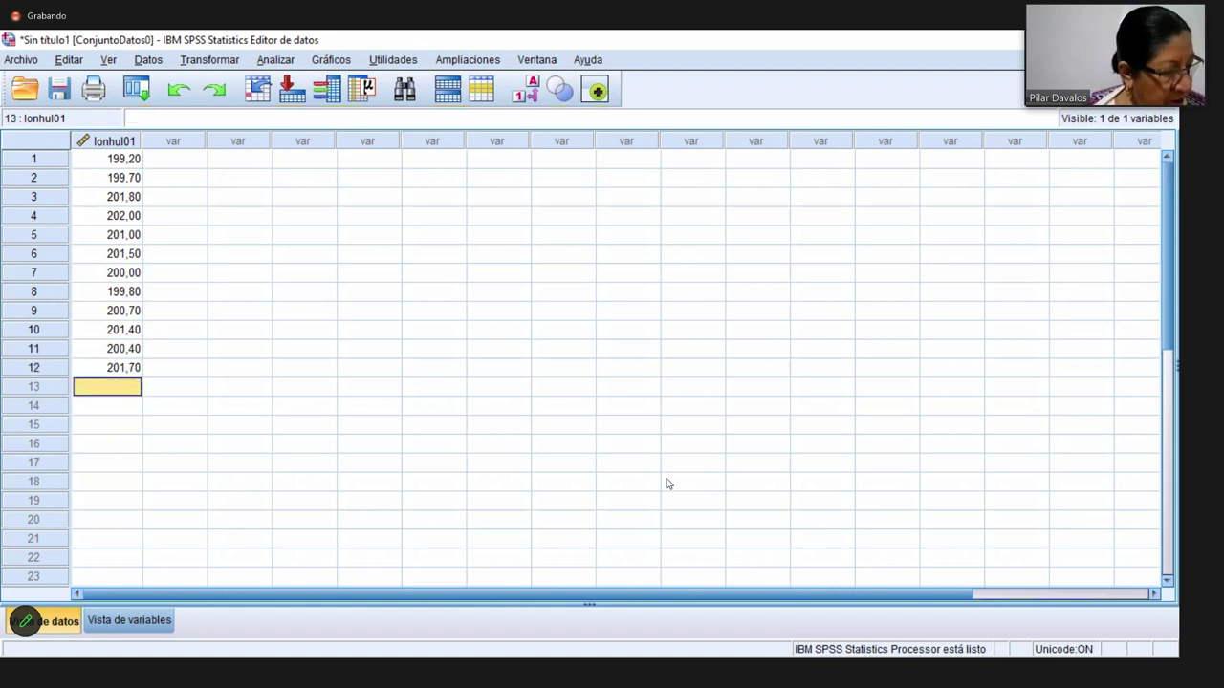
- Enter the lonhul01 values 201,4, 201,4 and 200,8 in rows 13 to 15
text(201,)
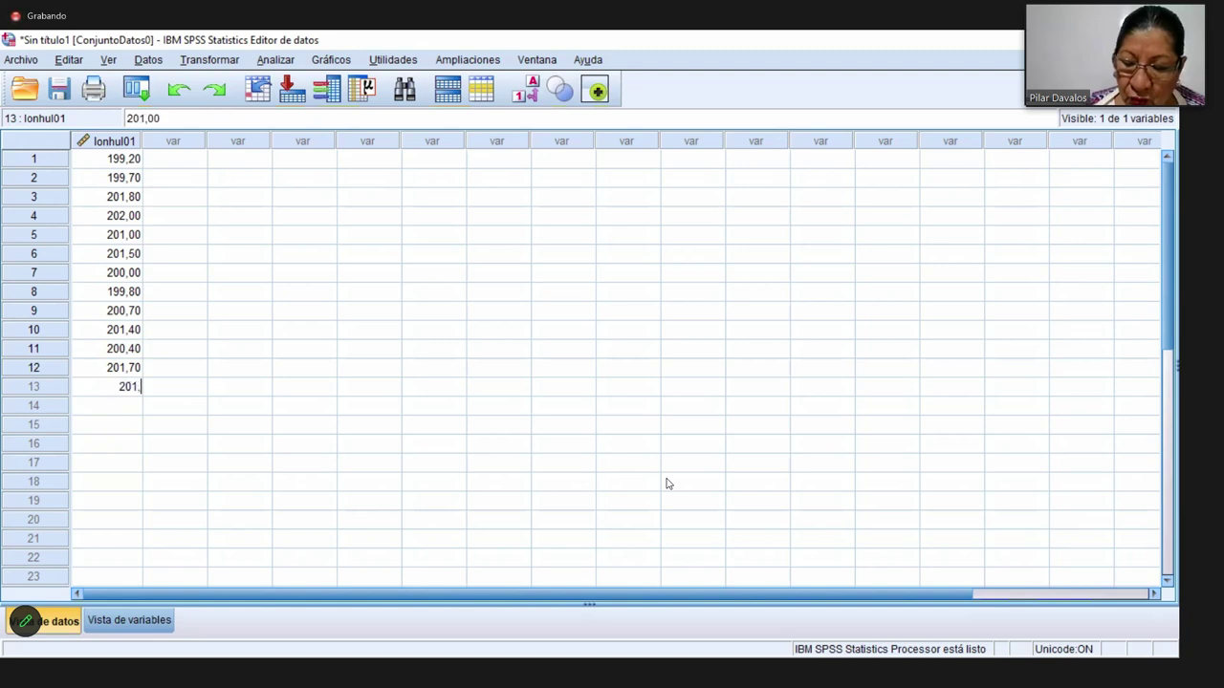
text(4)
key(Return)
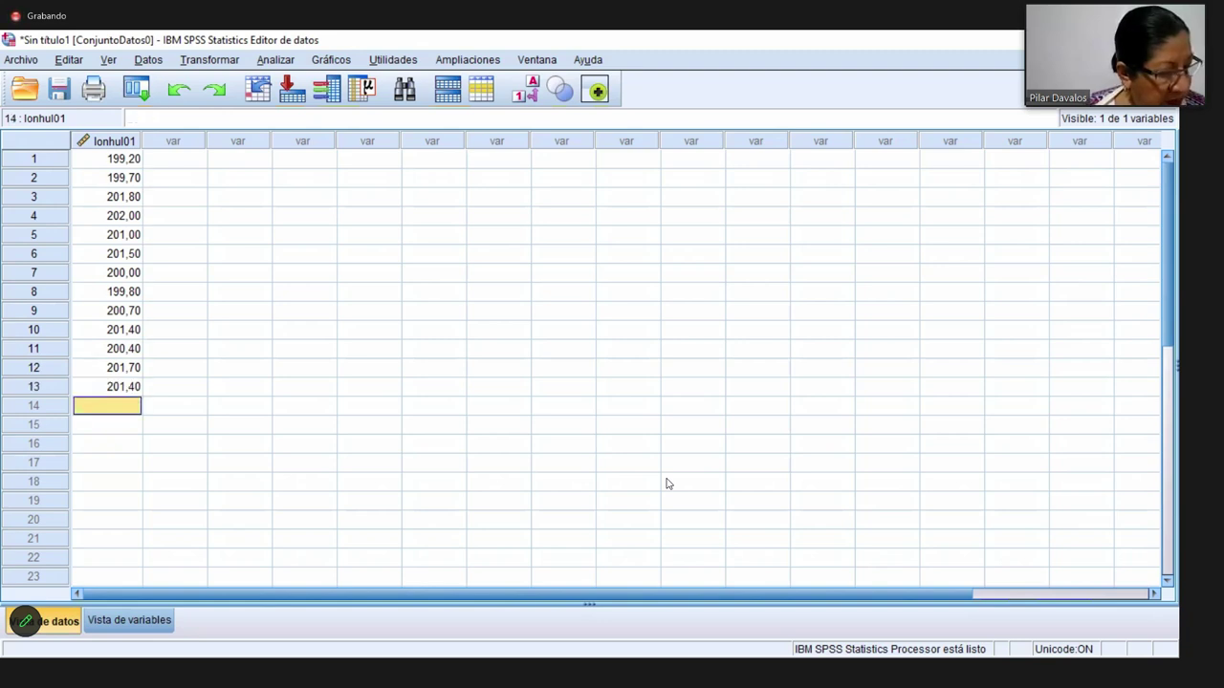
text(201,4)
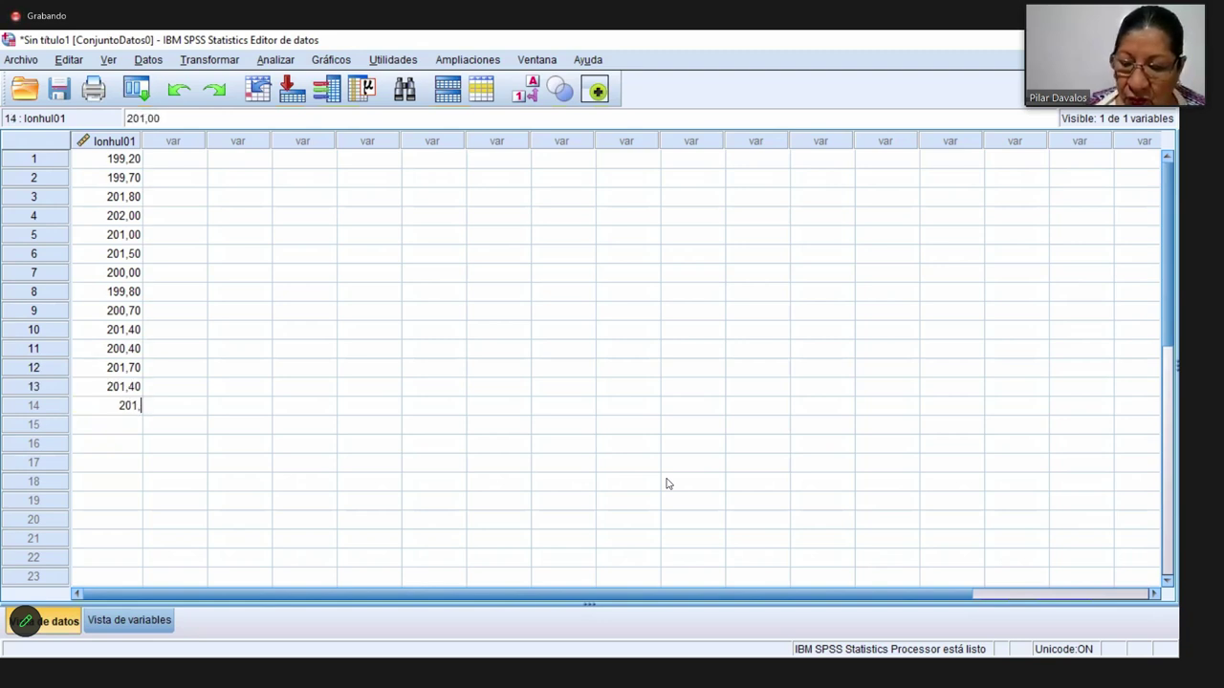
key(Return)
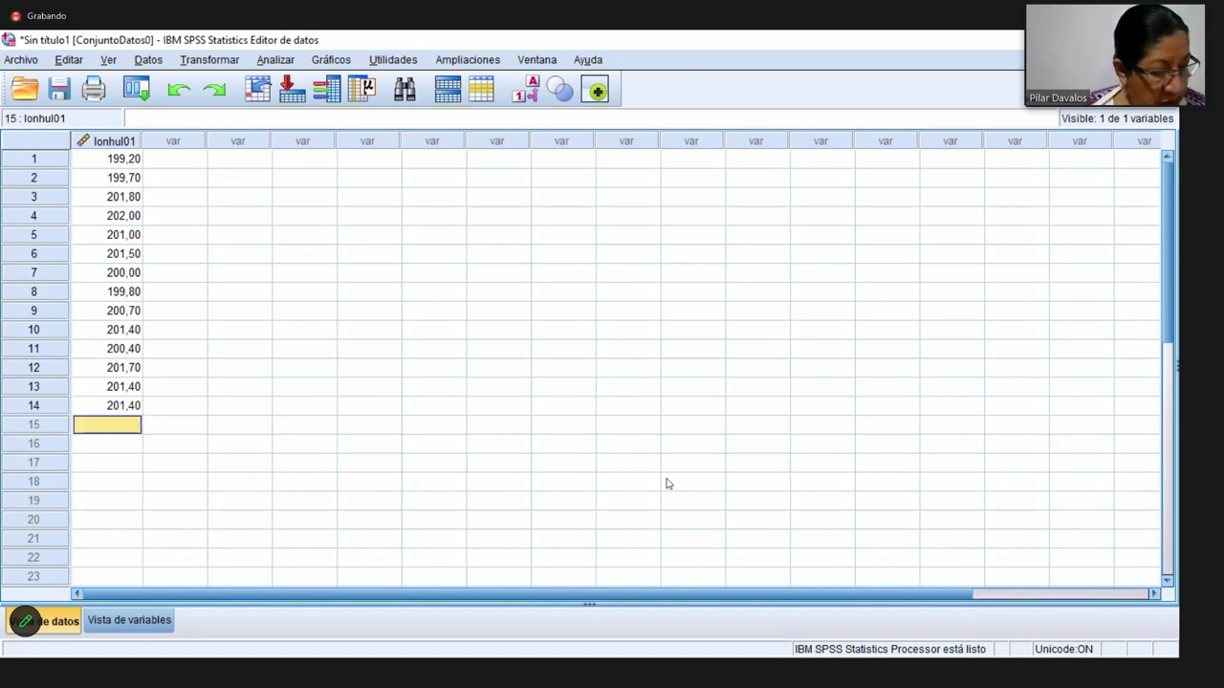
text(200,8)
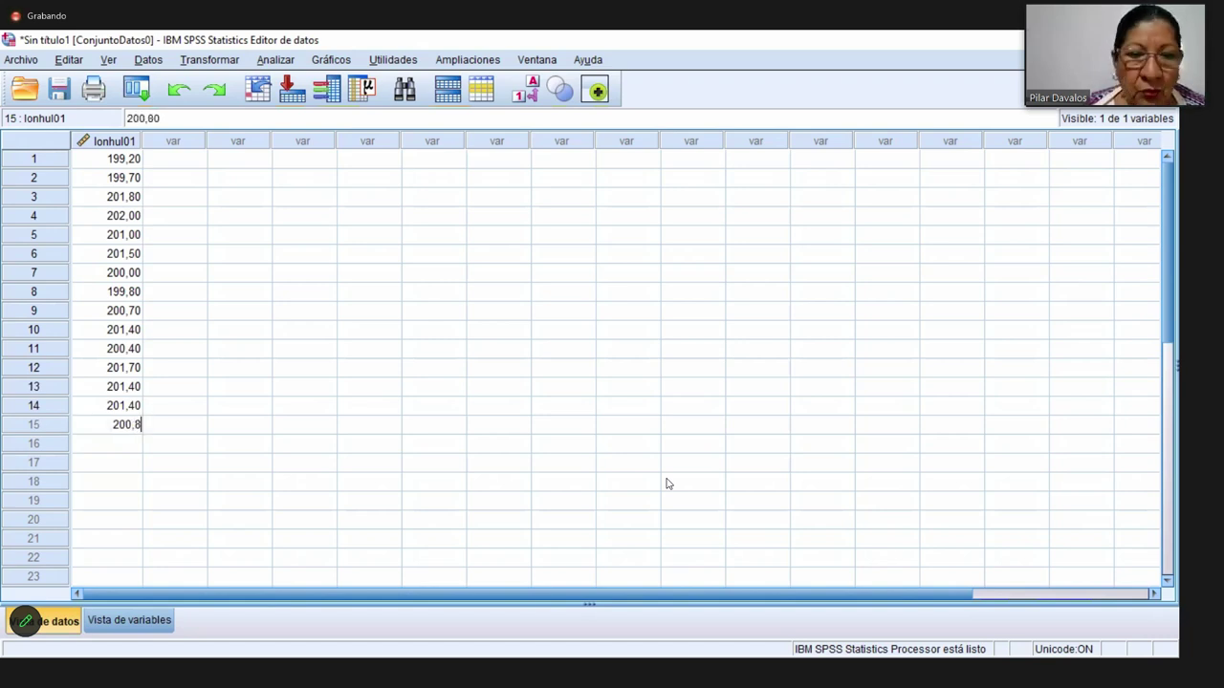
key(Return)
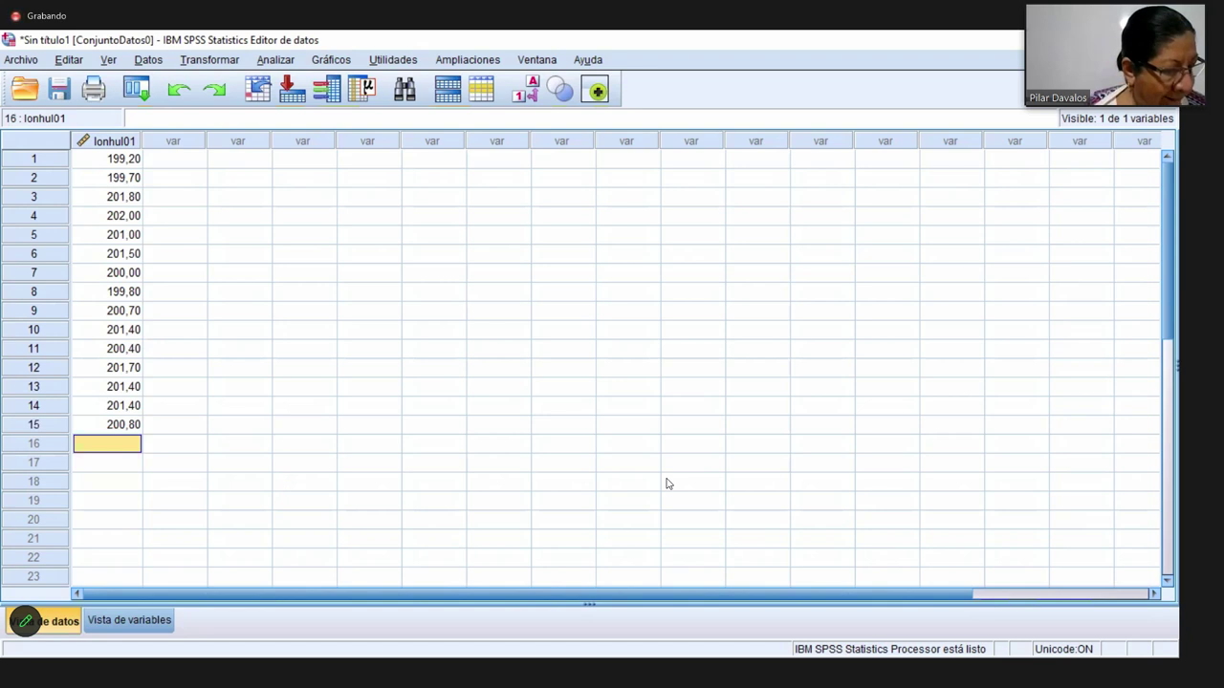
- Enter the lonhul01 values 202,1, 200,7 and 200,9 in rows 16 to 18
text(202,1)
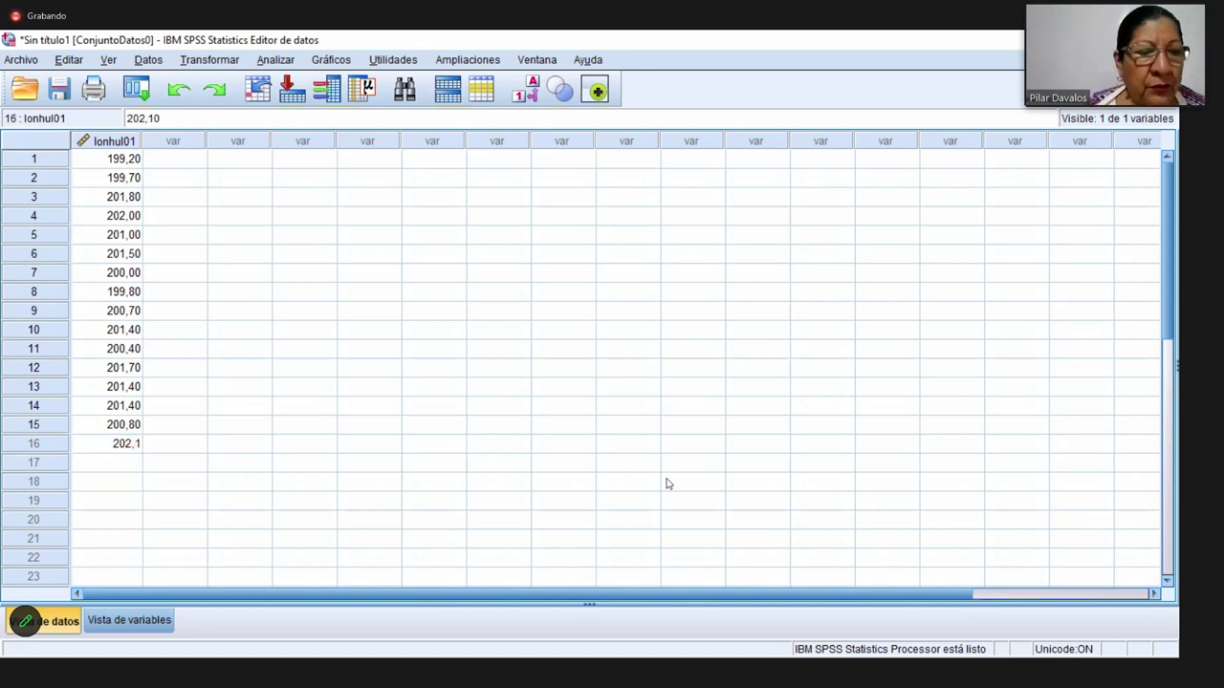
key(Return)
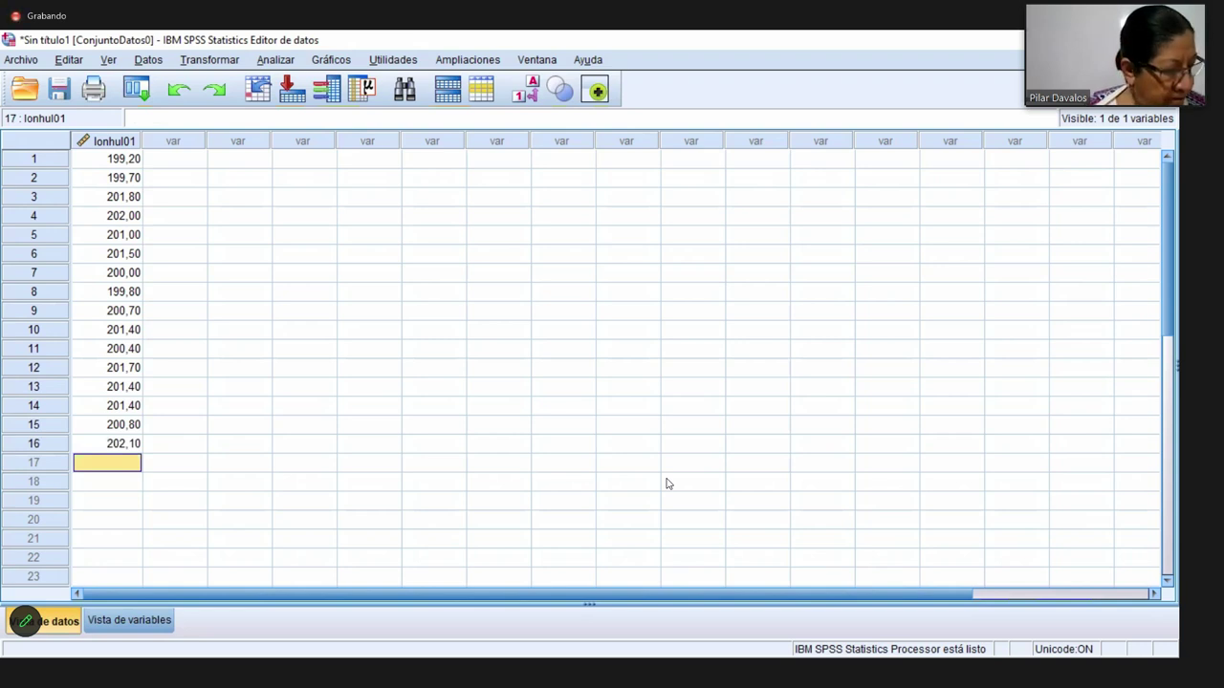
text(200,7)
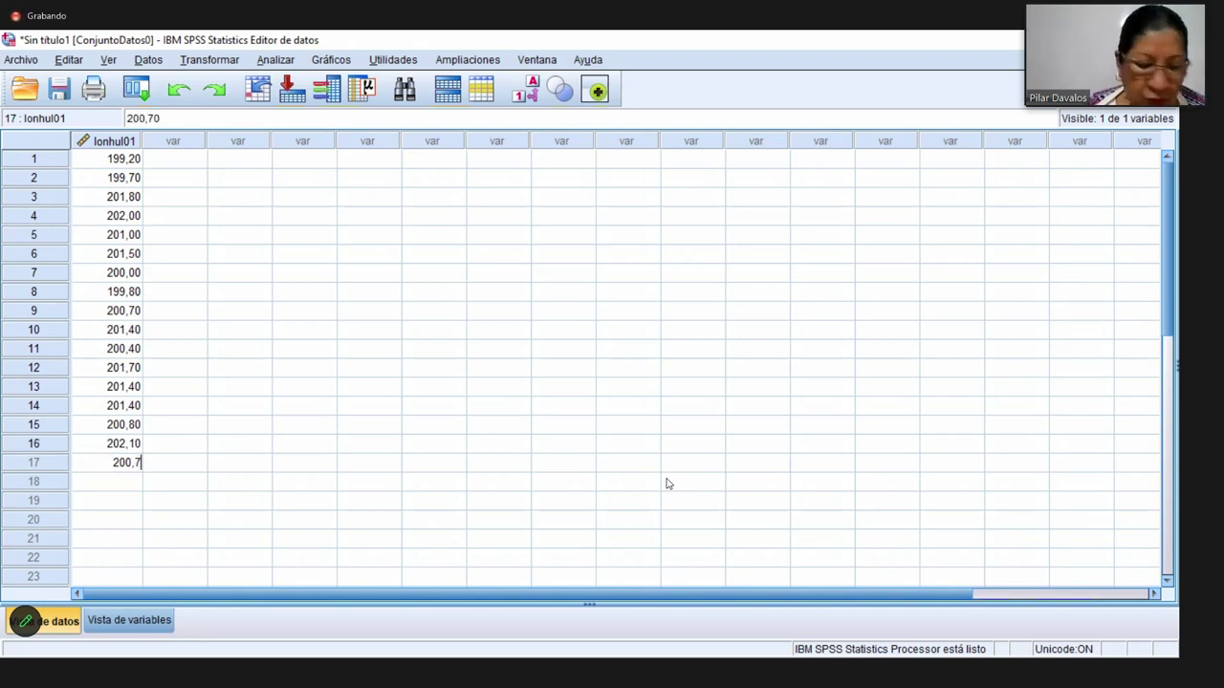
key(Return)
text(200,9)
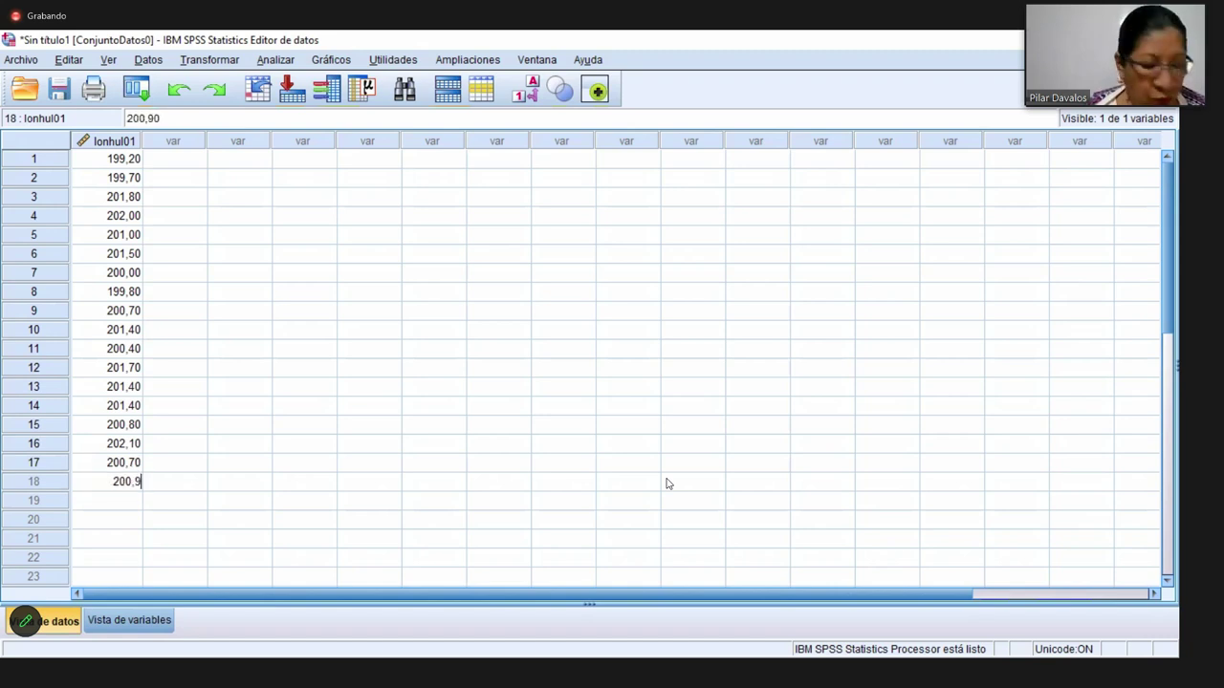
key(Return)
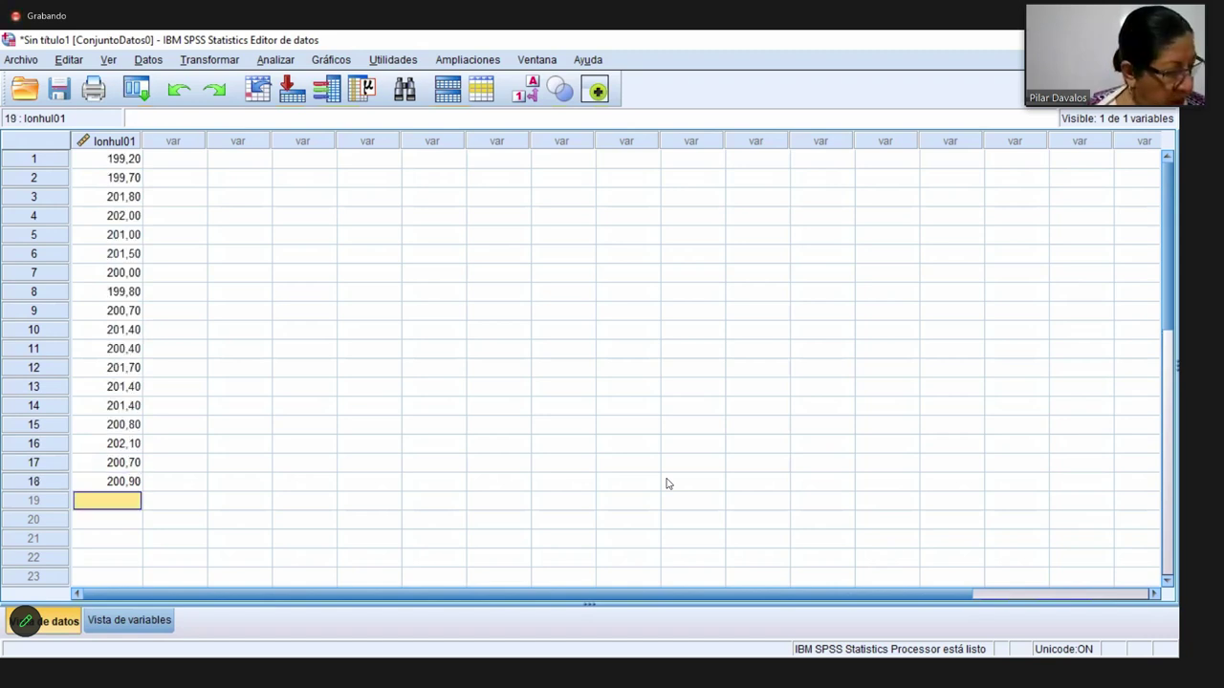
- Enter the lonhul01 values 201, 201,5 and 201,2 in rows 19 to 21
text(201)
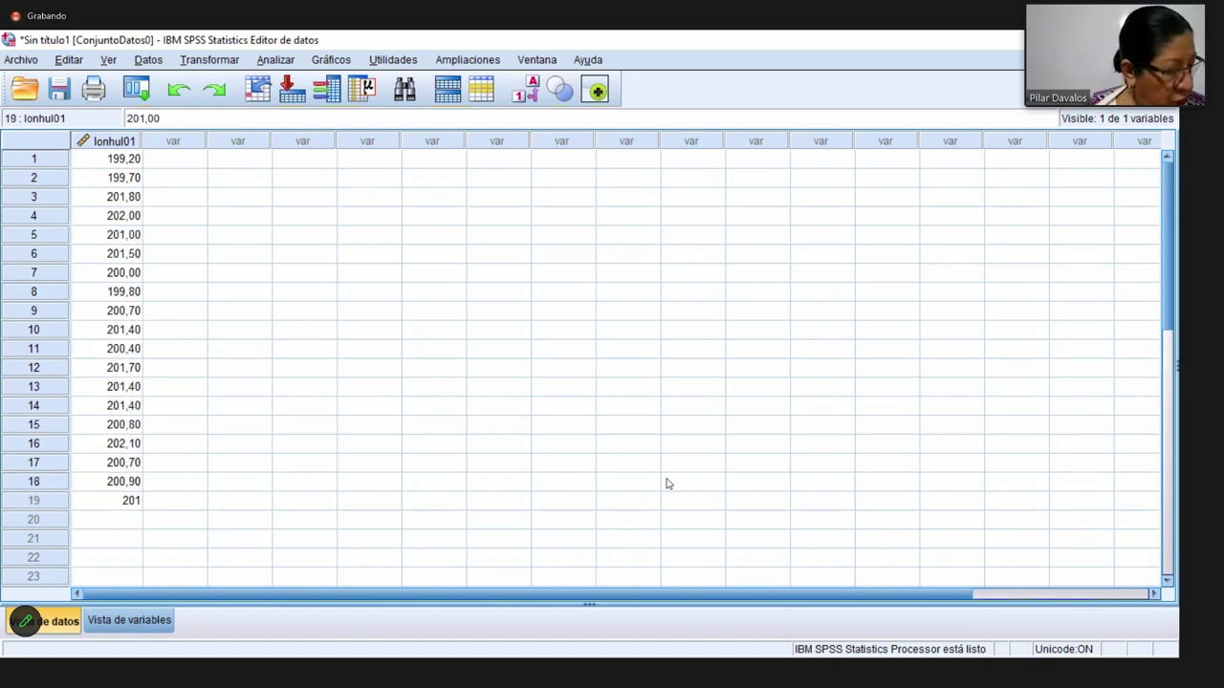
key(Return)
text(201,5)
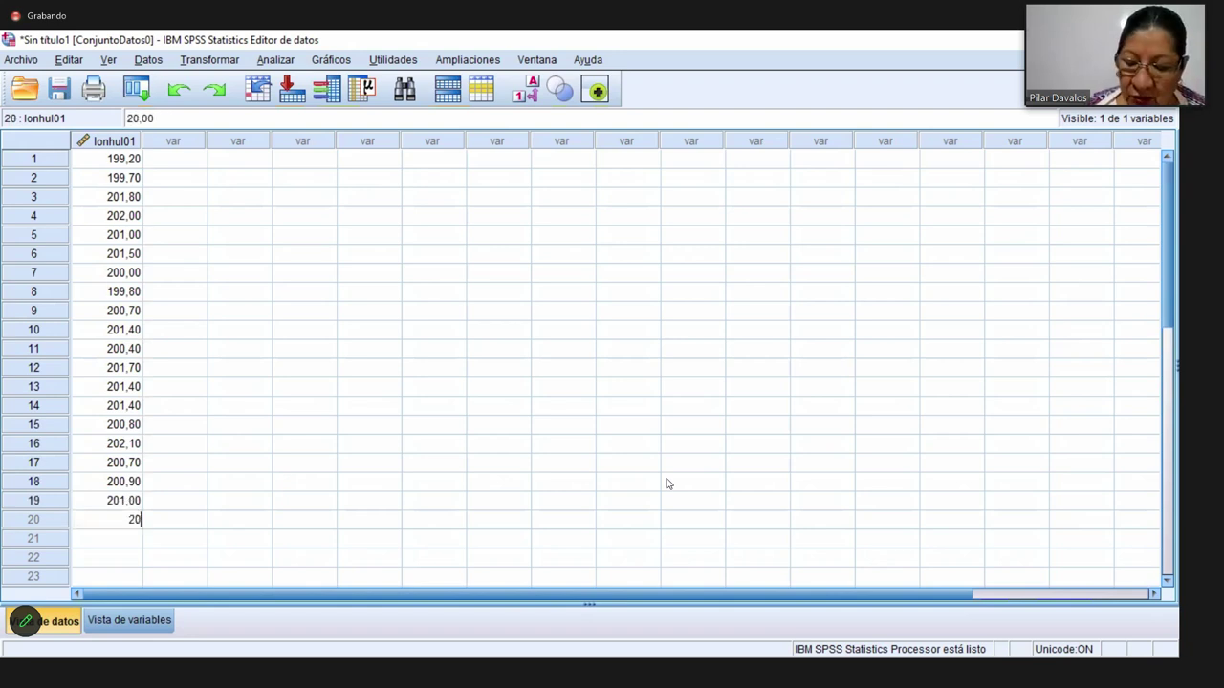
key(Return)
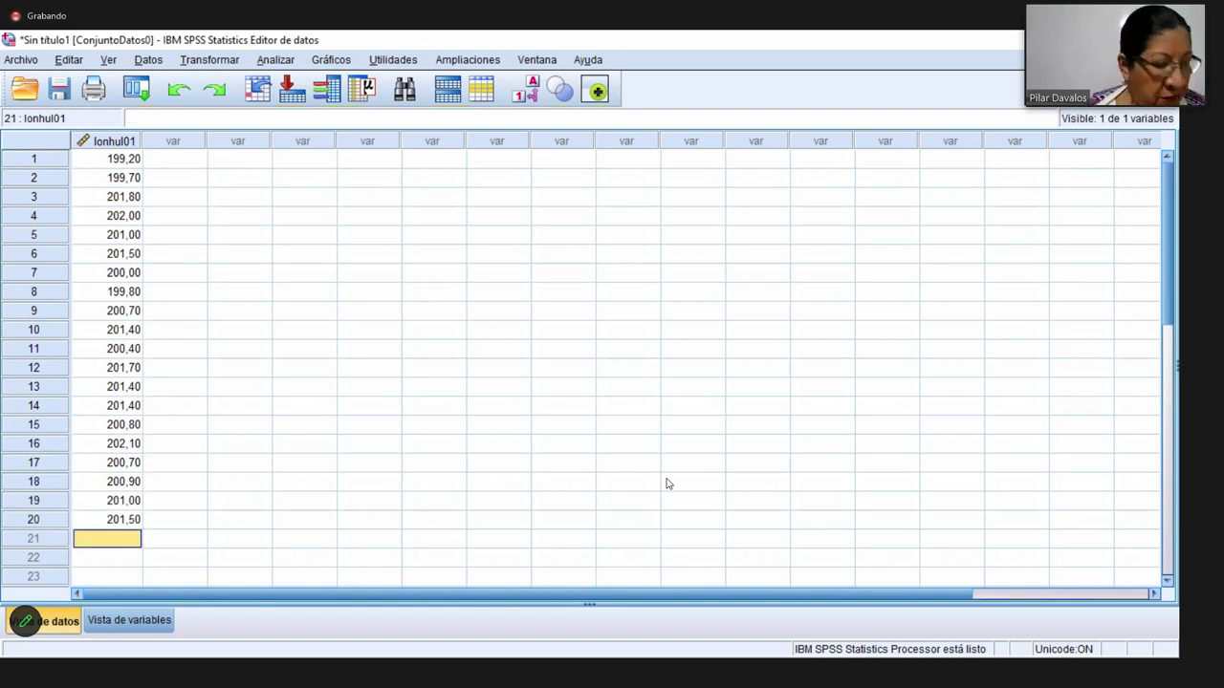
text(201,2)
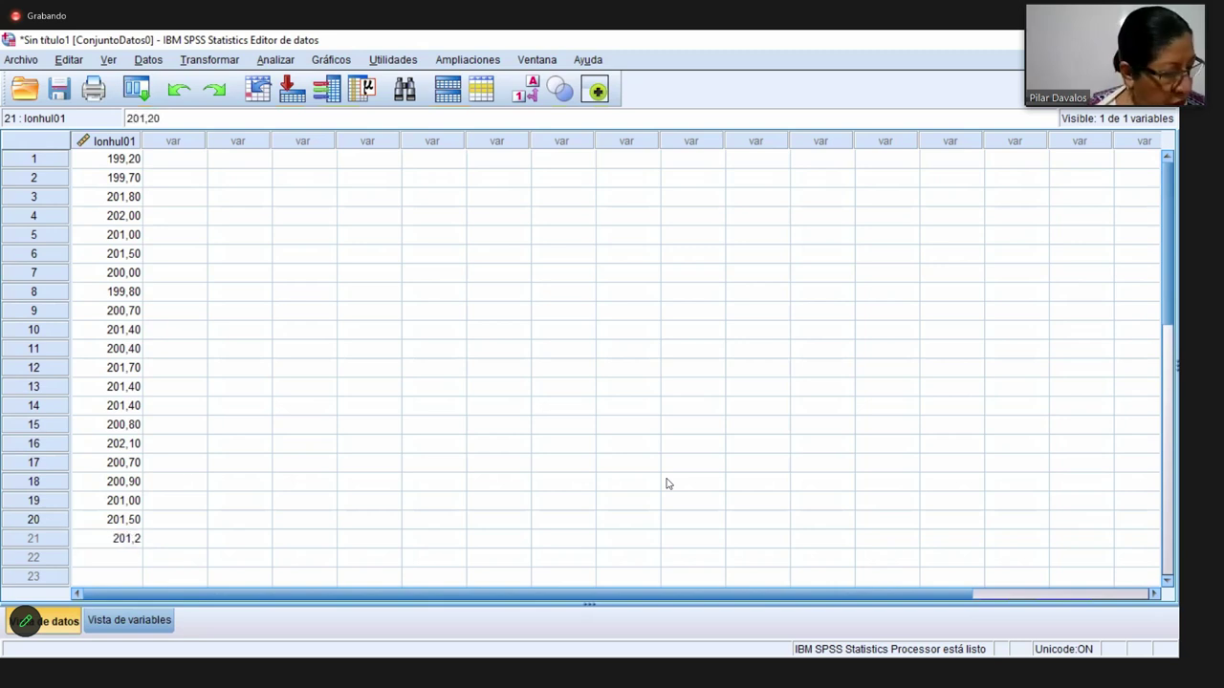
key(Return)
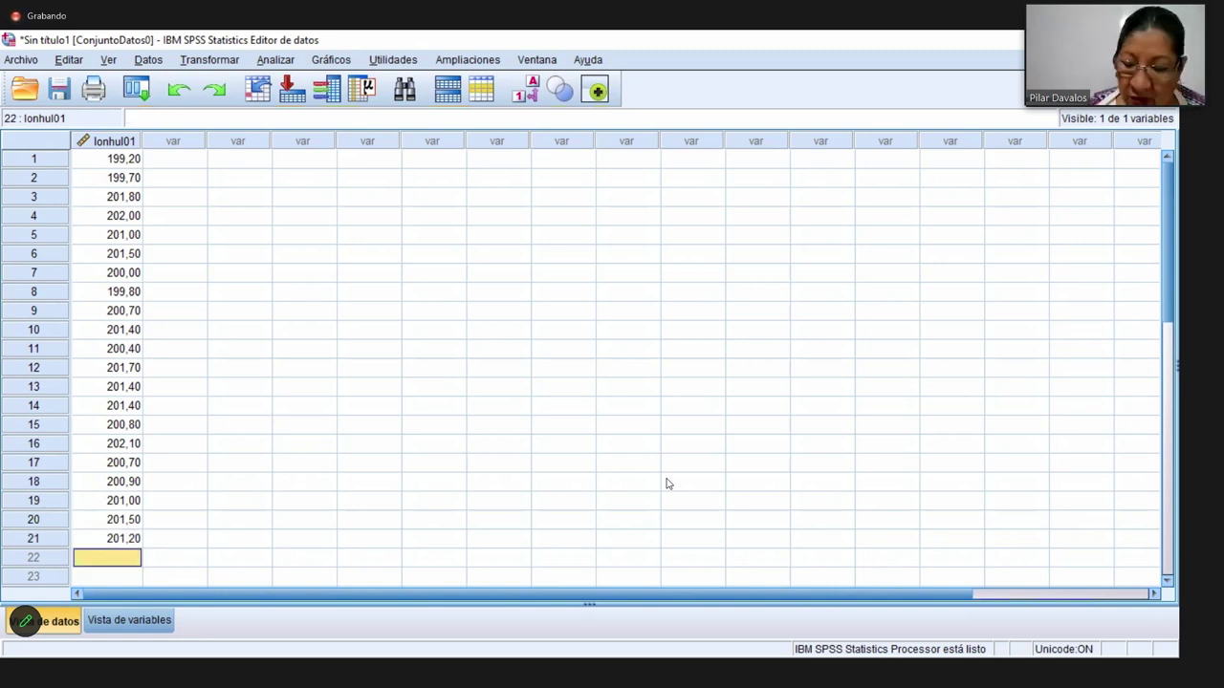
- Enter the lonhul01 values 201,30, 200,9 and 200,7 in rows 22 to 24
text(201,30)
key(Return)
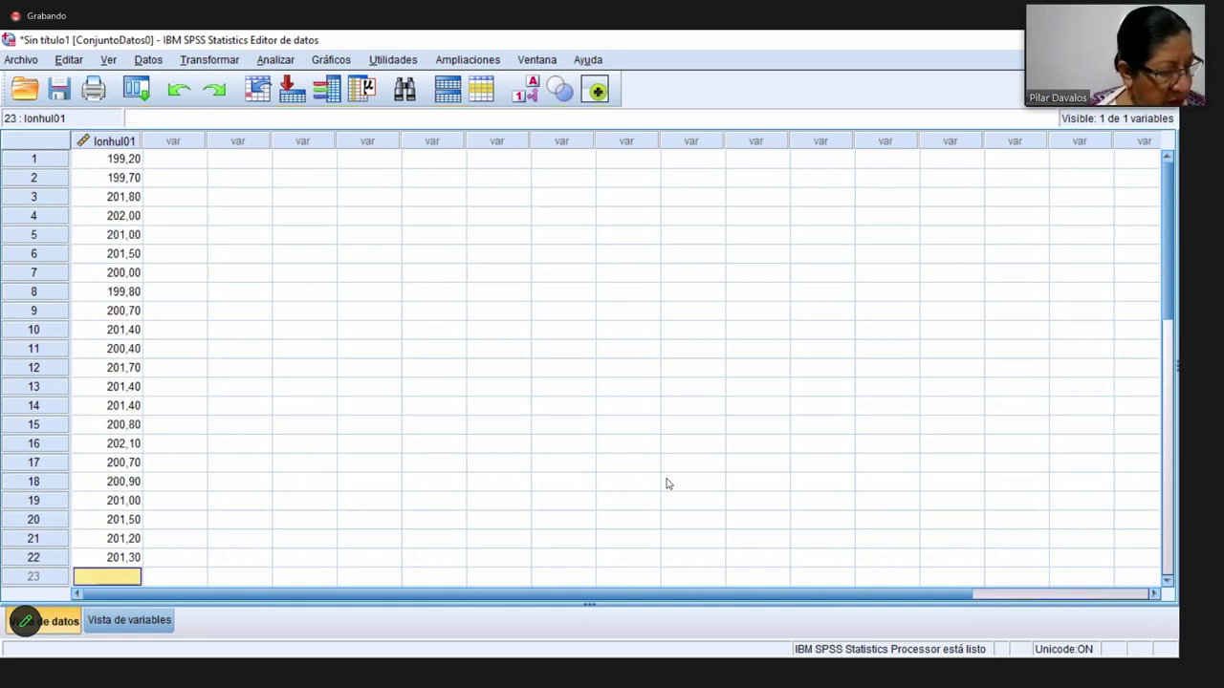
text(200,9)
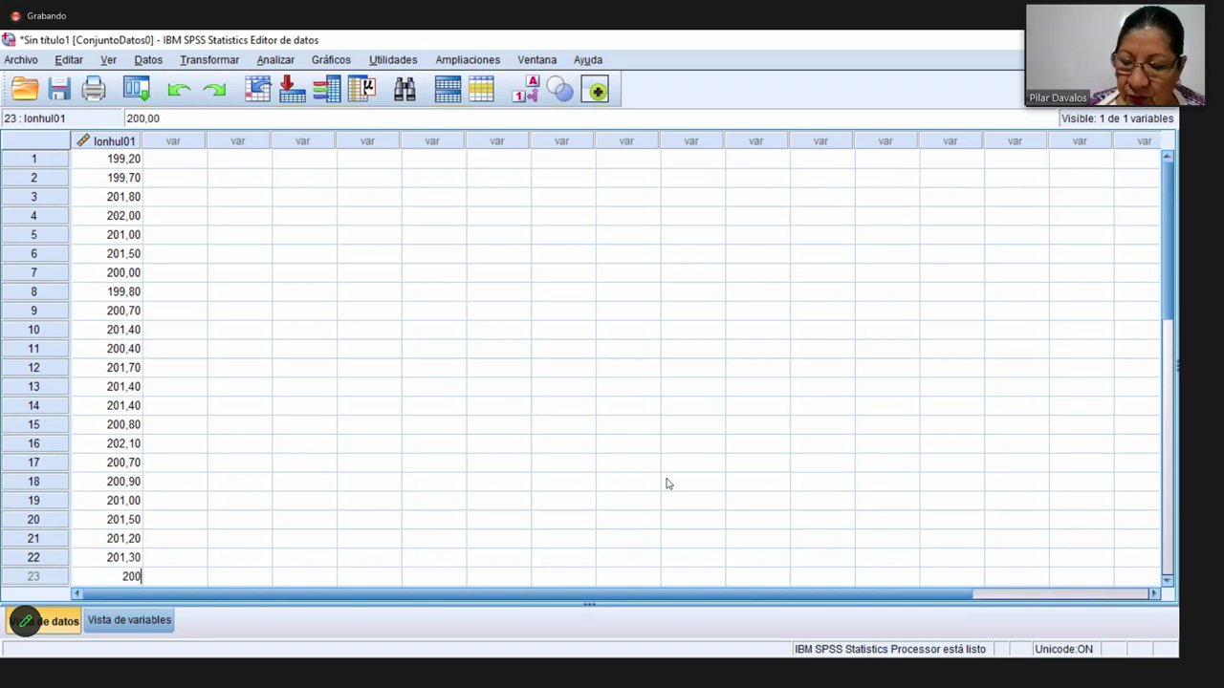
key(Return)
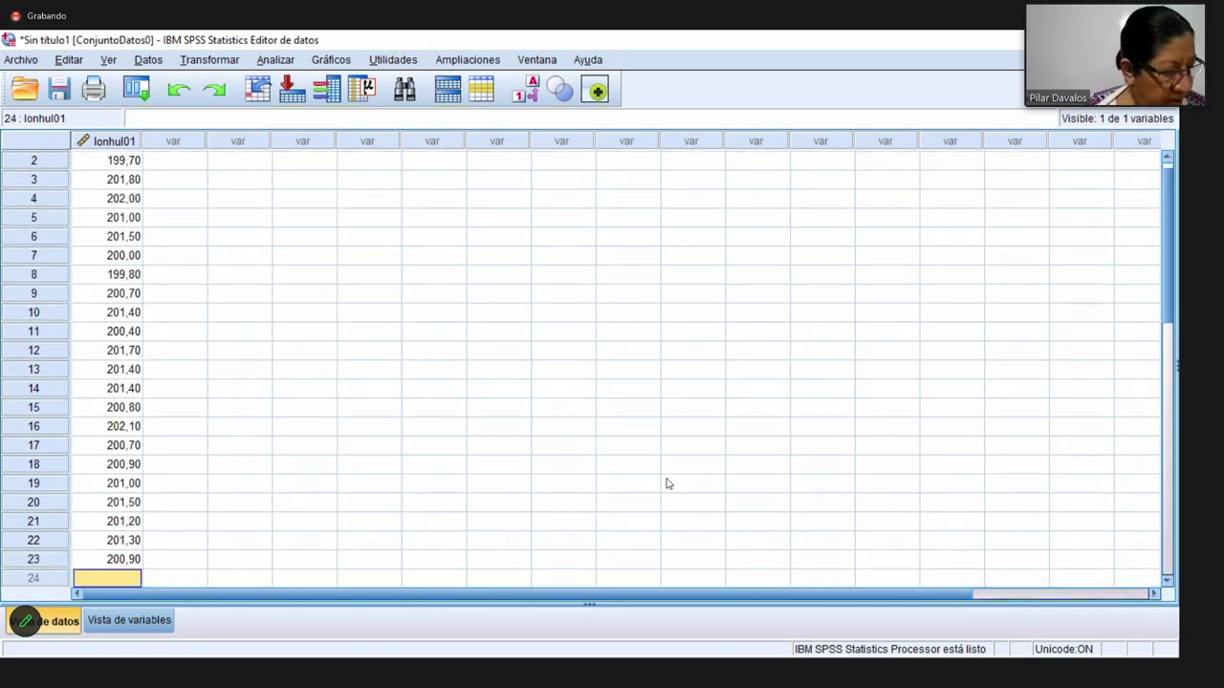
text(200,)
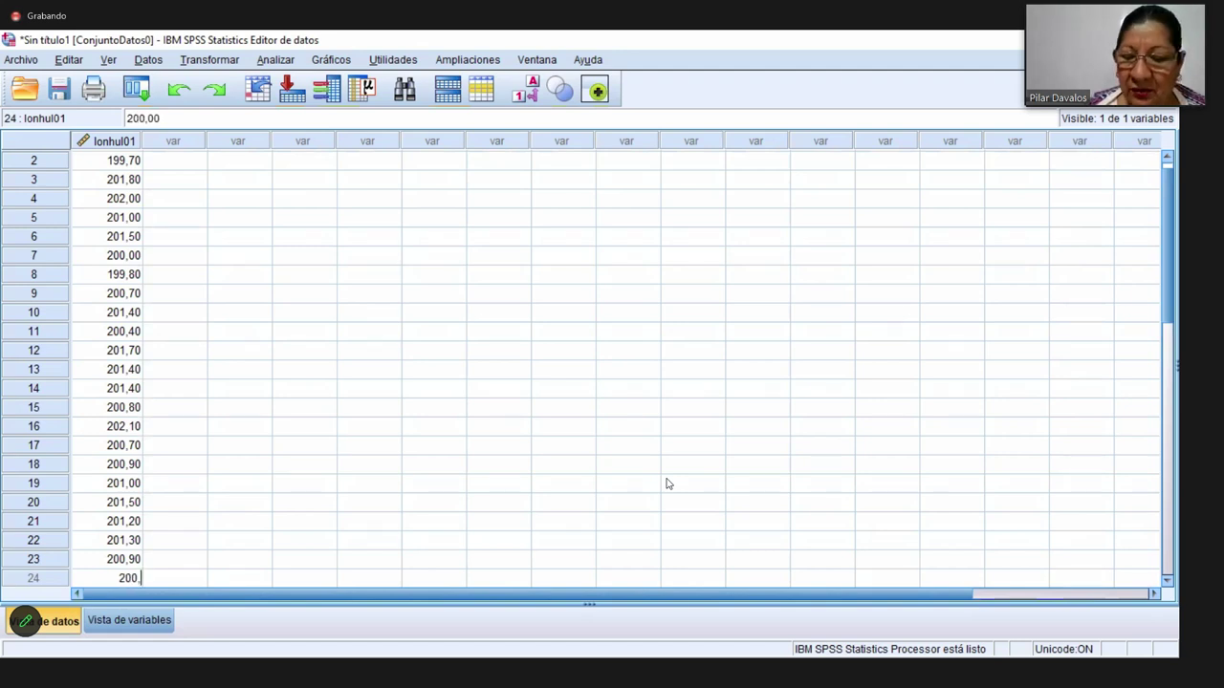
text(7)
key(Return)
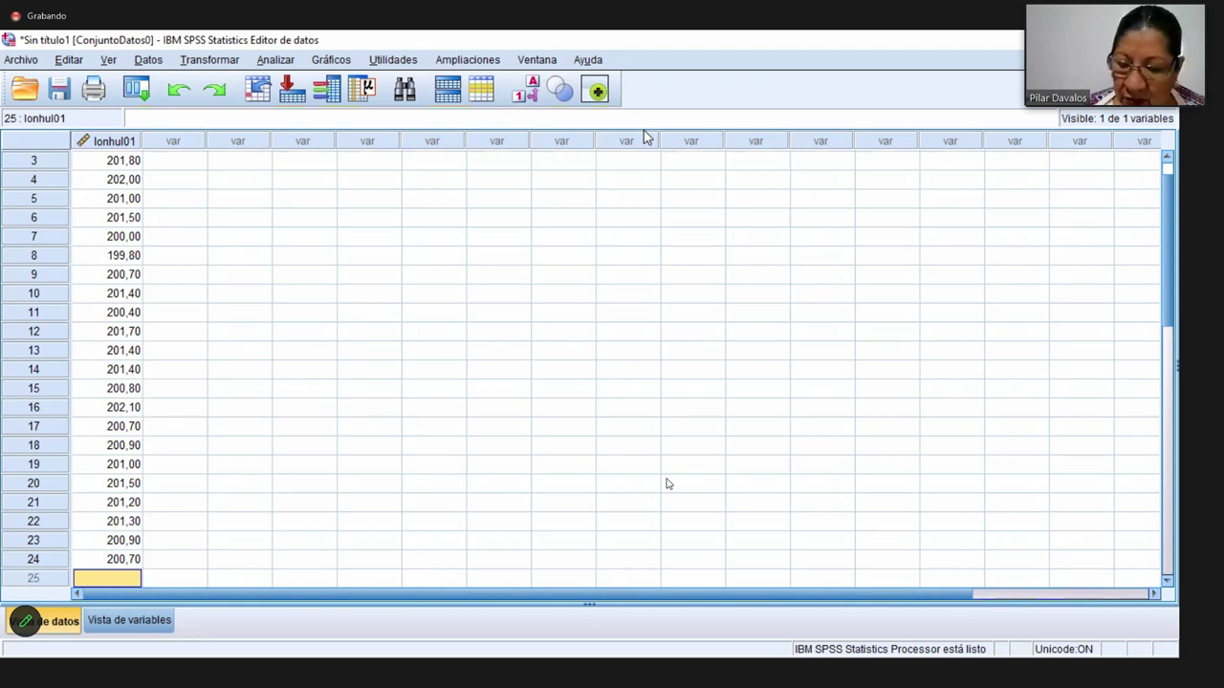
- Enter the lonhul01 values 200,5, 201,2 and 201,7 in rows 25 to 27
text(200,5)
key(Return)
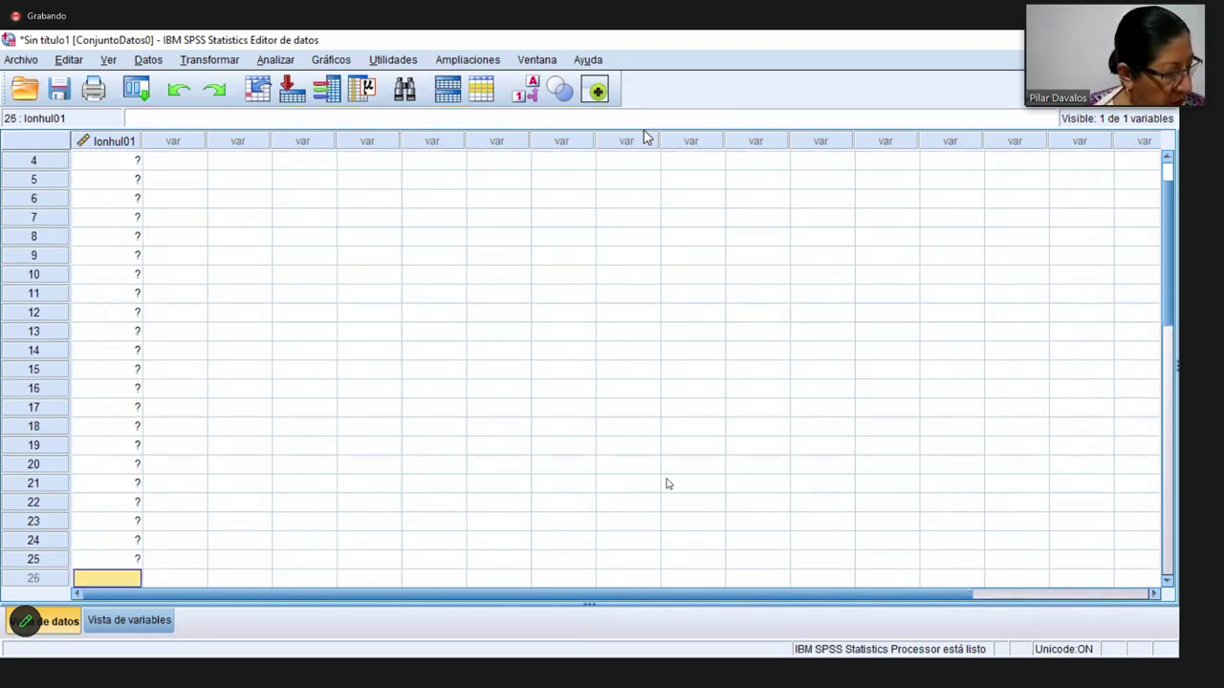
text(201,)
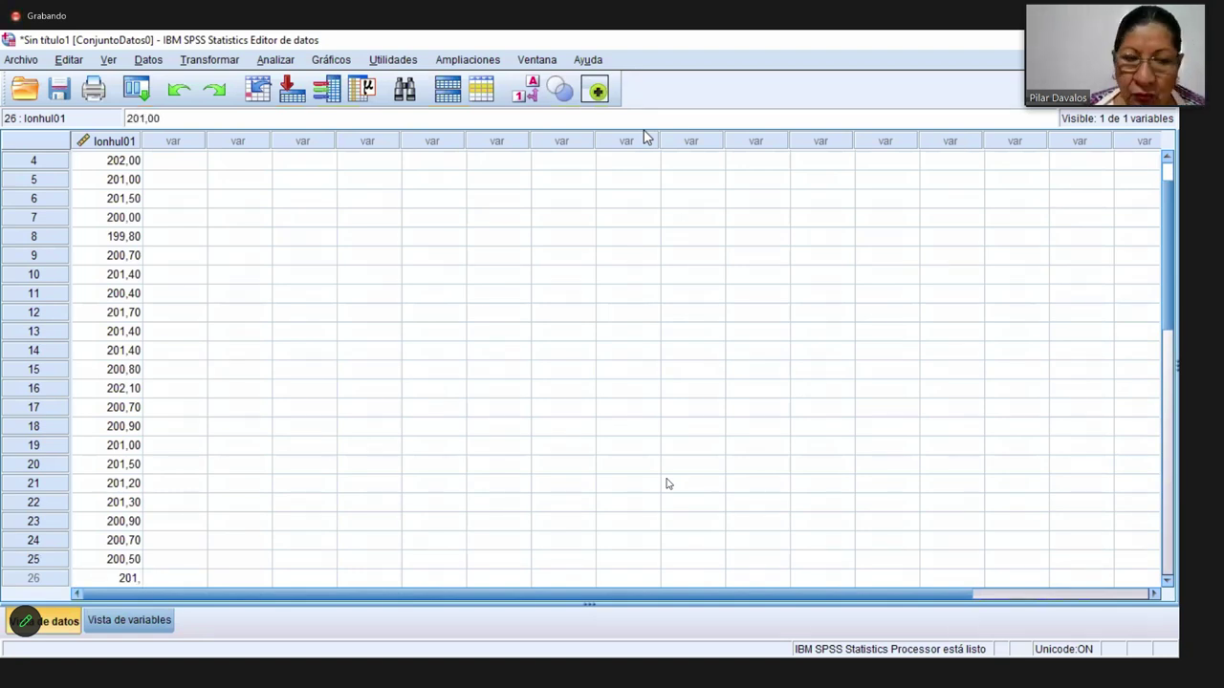
text(2)
key(Return)
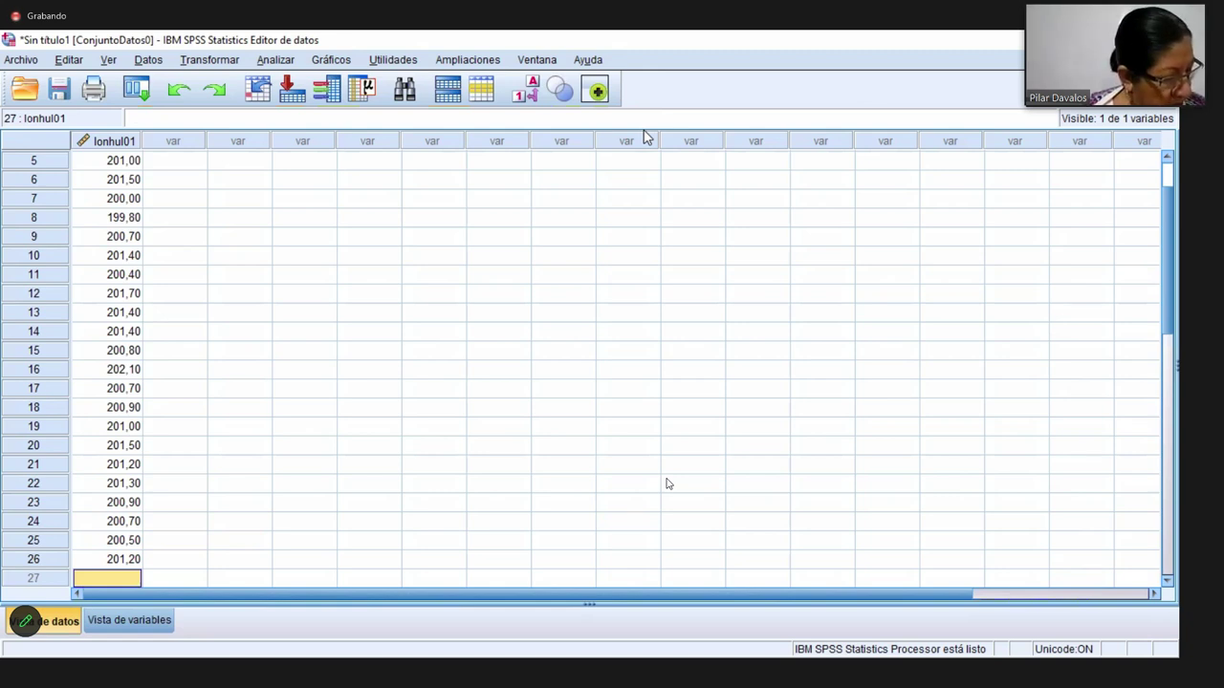
text(201,7)
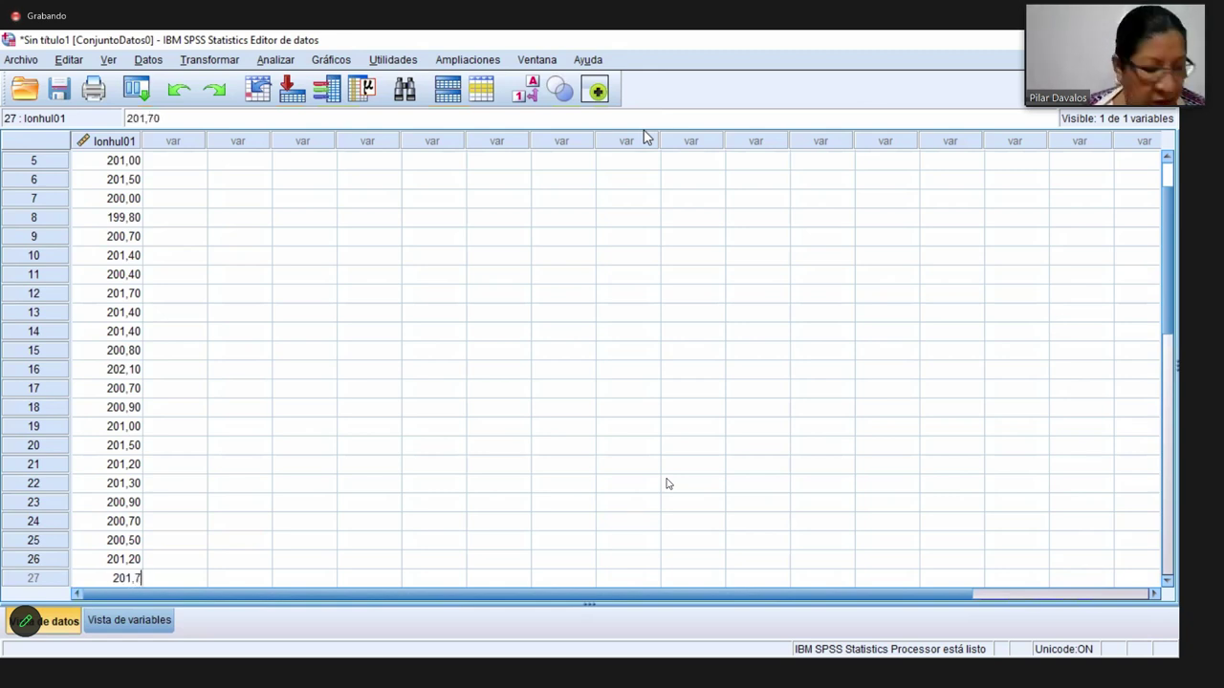
key(Return)
- Enter the lonhul01 values 201,2, 201,2 and 200,5 in rows 28 to 30
text(201,)
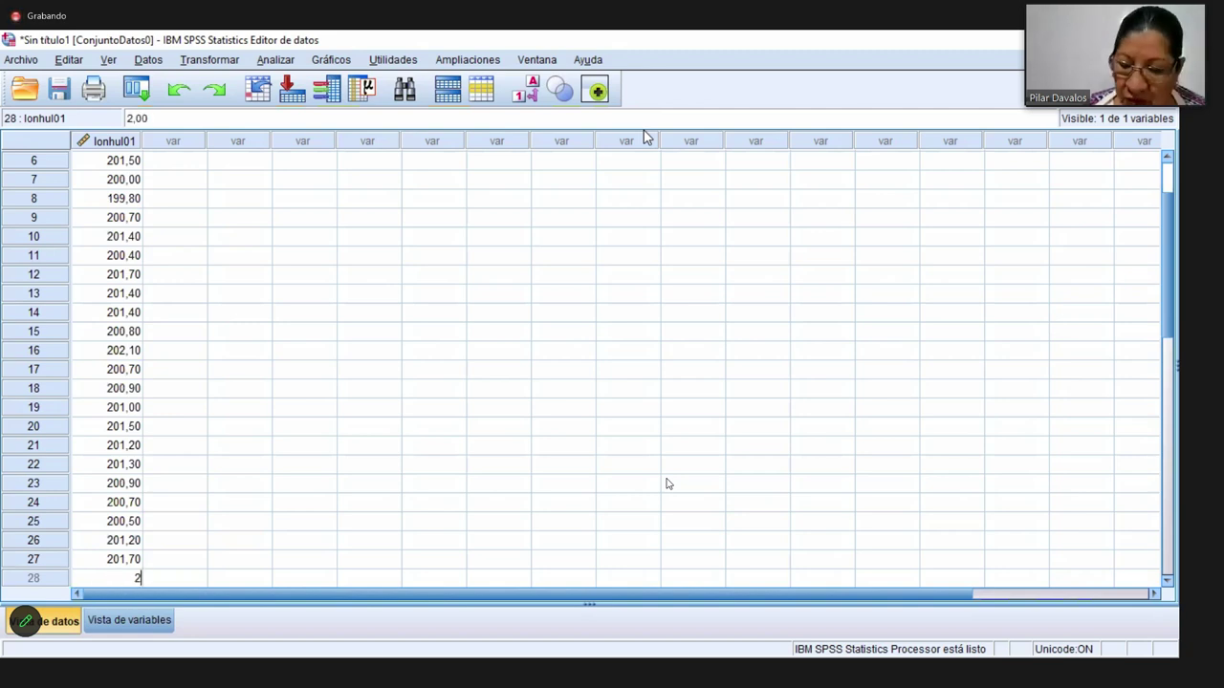
text(2)
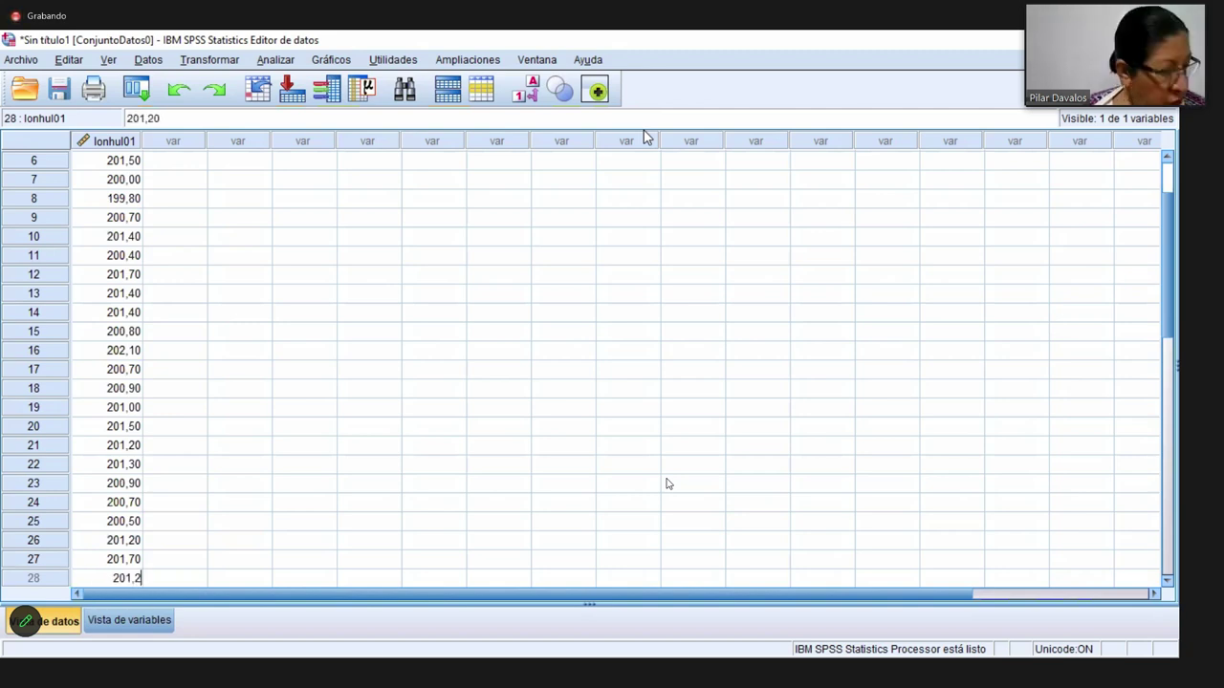
key(Return)
text(201,2)
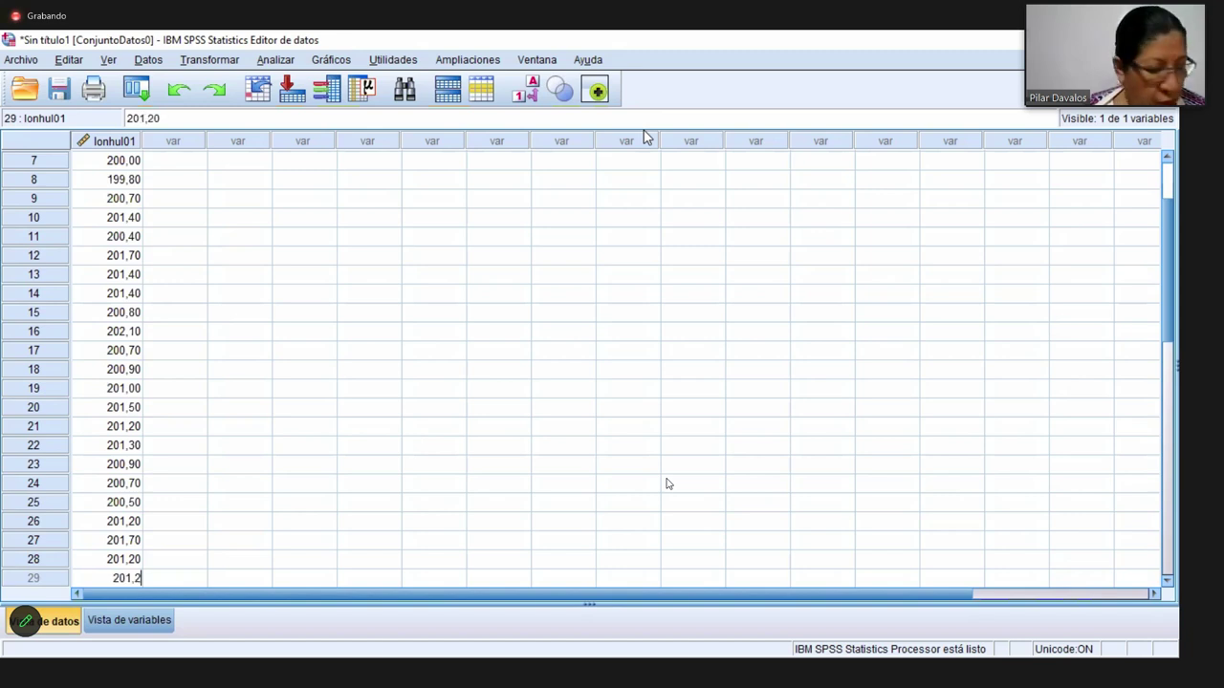
key(Return)
text(200,5)
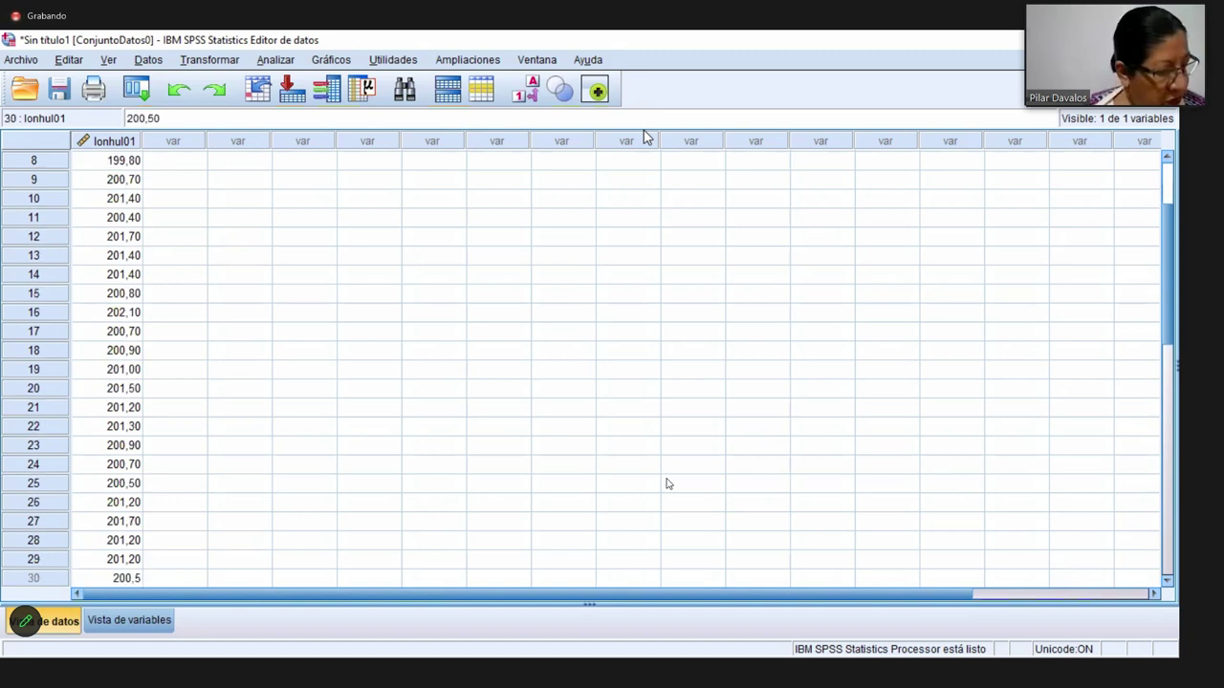
key(Return)
- Enter the lonhul01 values 200,1 and 201,4 in rows 31 and 32
text(2)
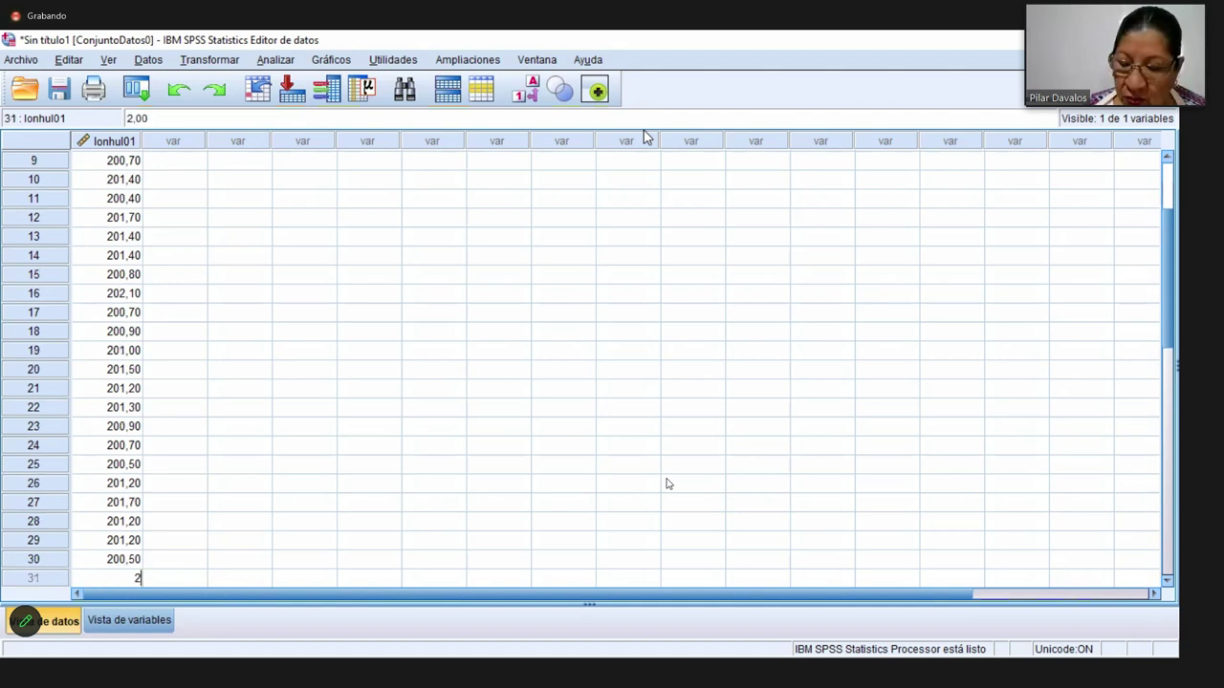
text(00,1)
key(Return)
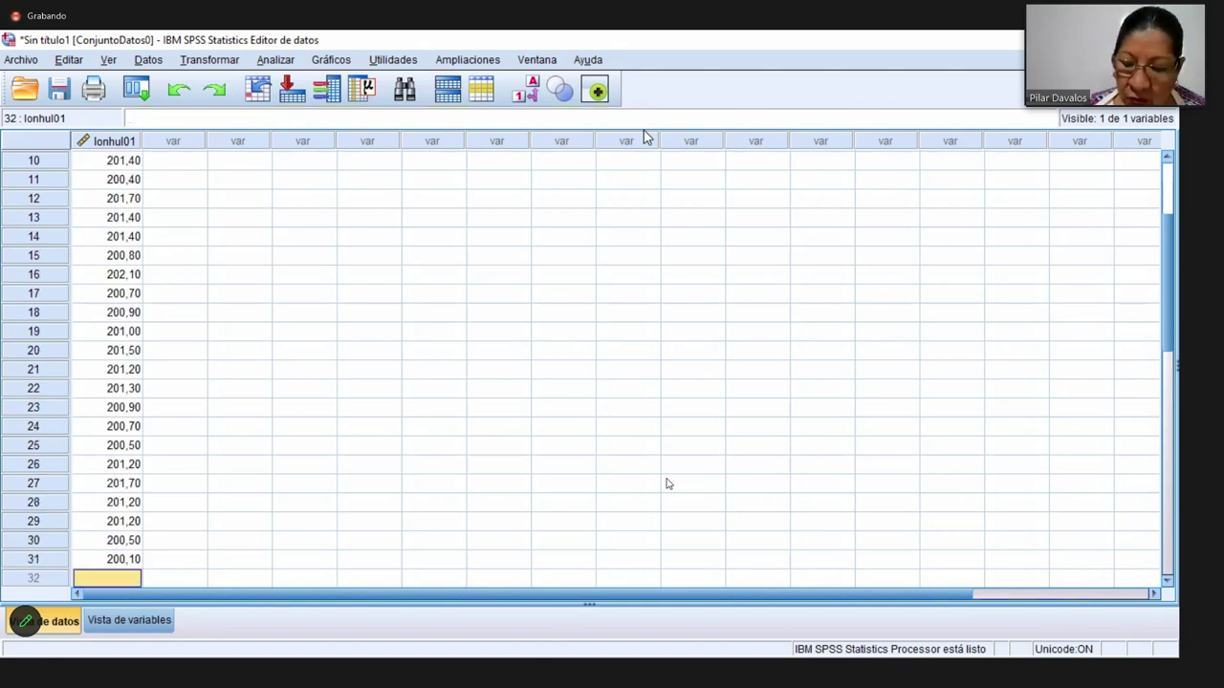
text(20)
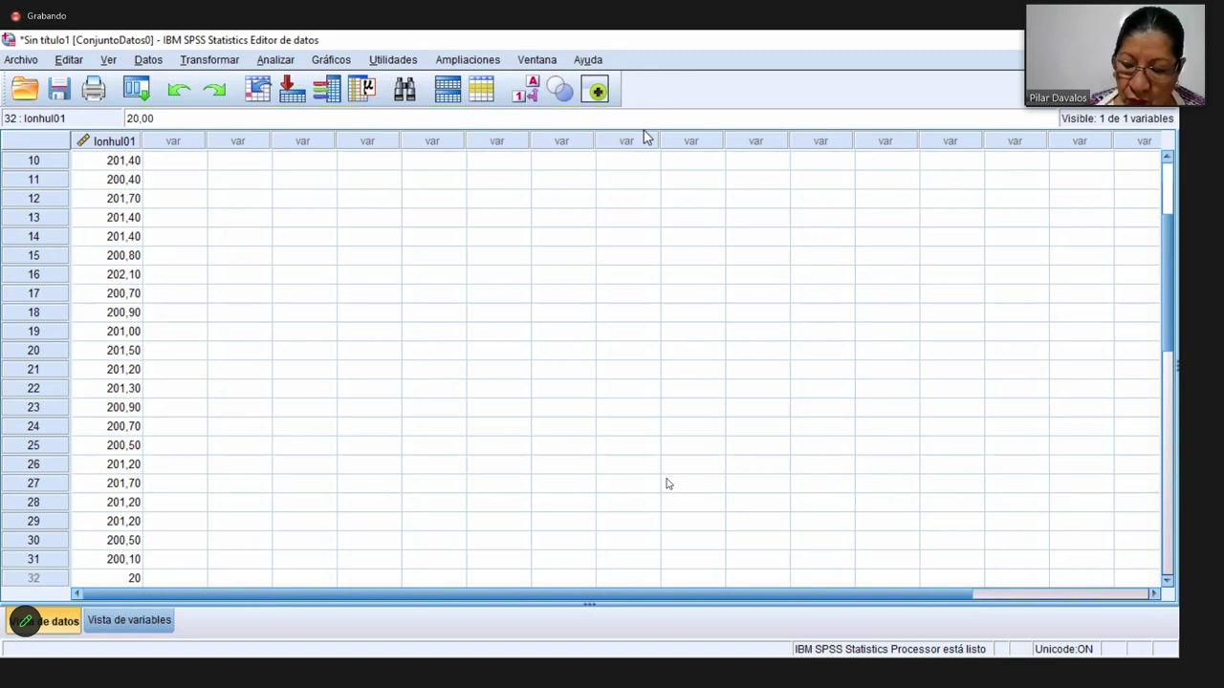
text(1,4)
key(Return)
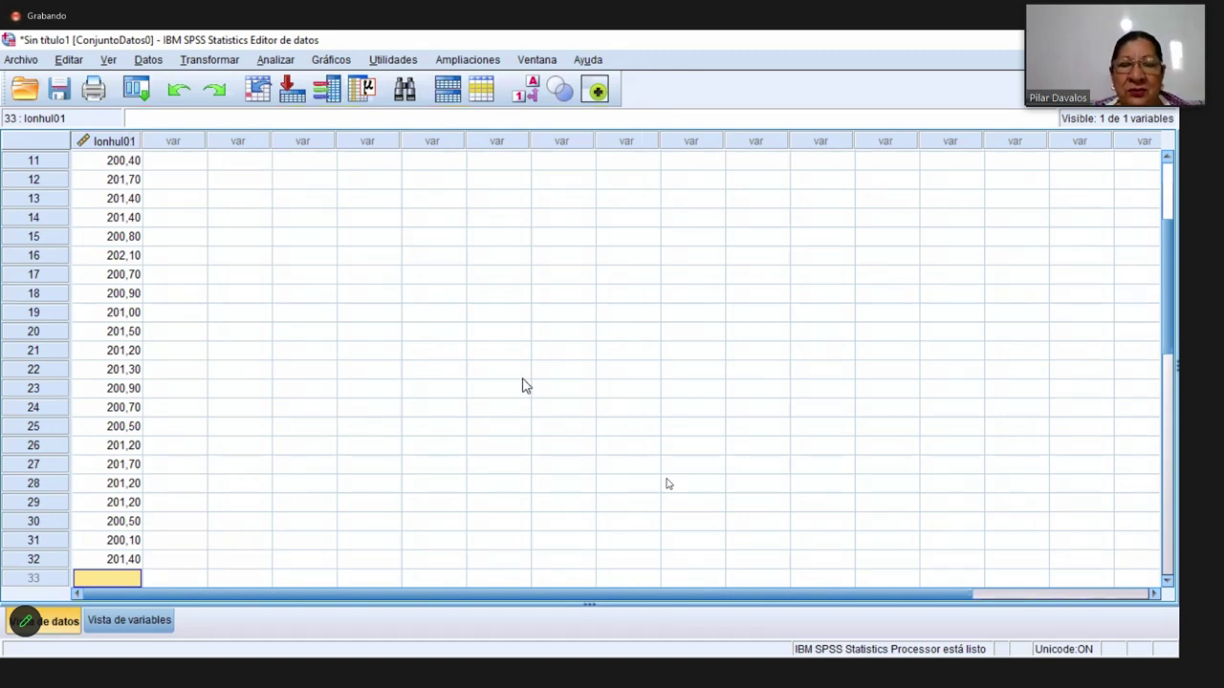
- Change the lonhul01 value in row 9 to 2000,70
scroll(552, 354, up, 4)
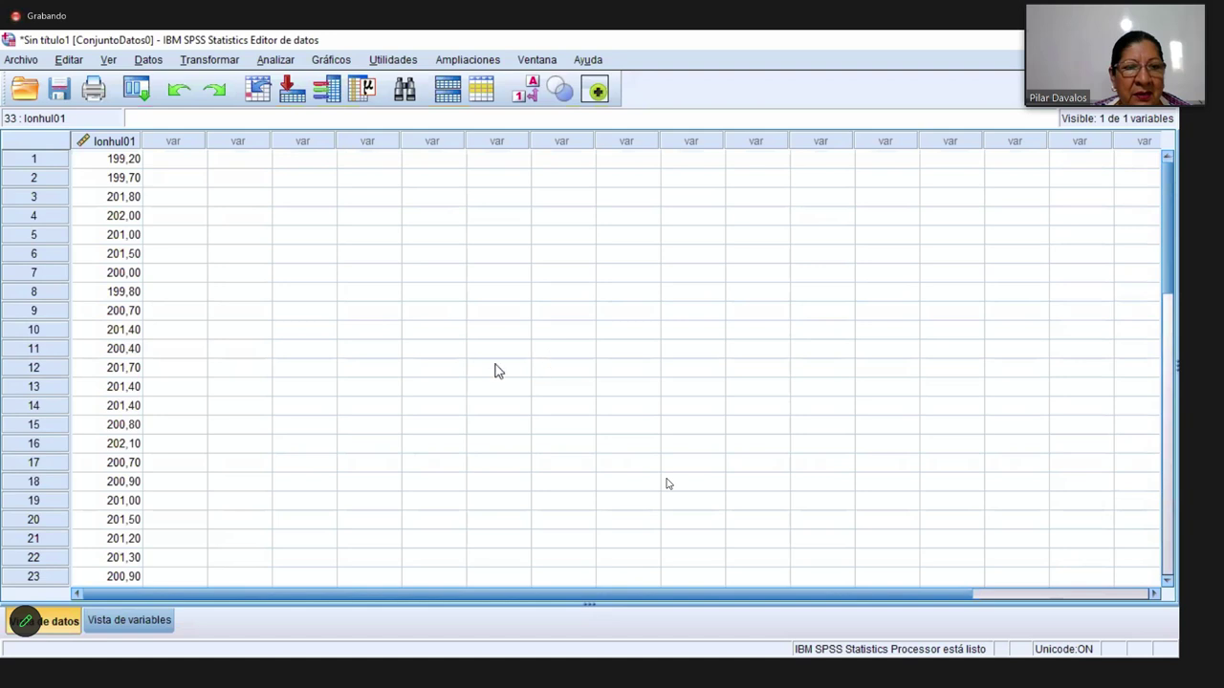
scroll(212, 373, down, 5)
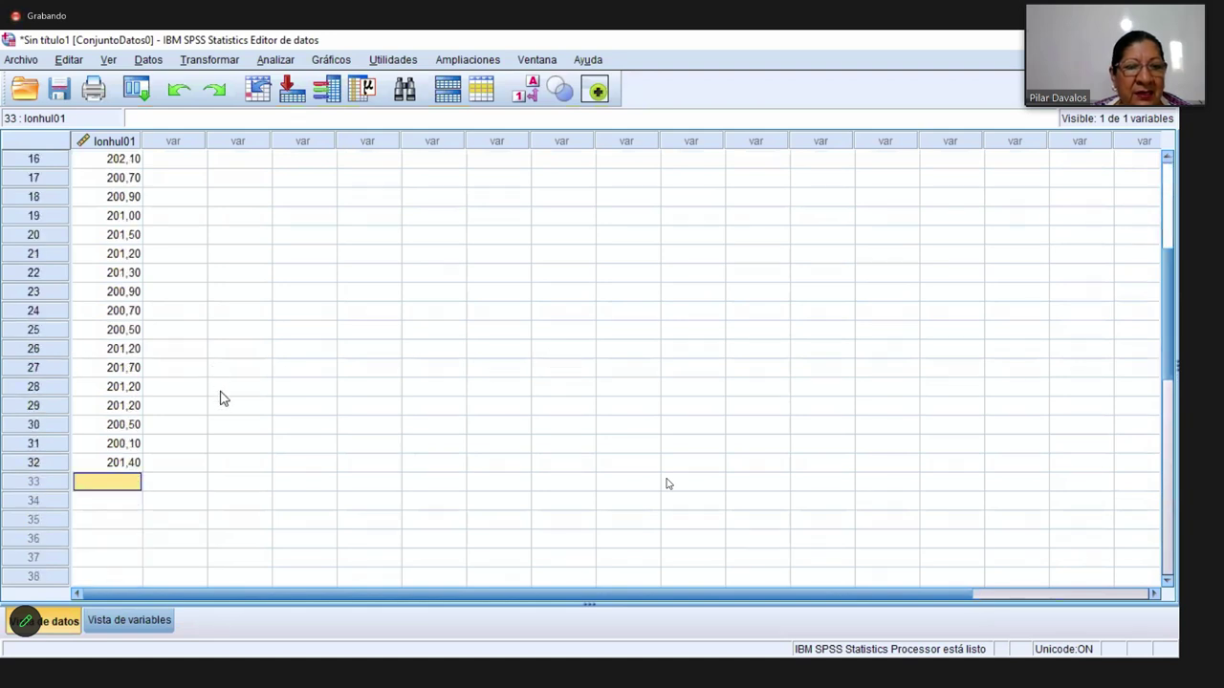
scroll(215, 315, up, 5)
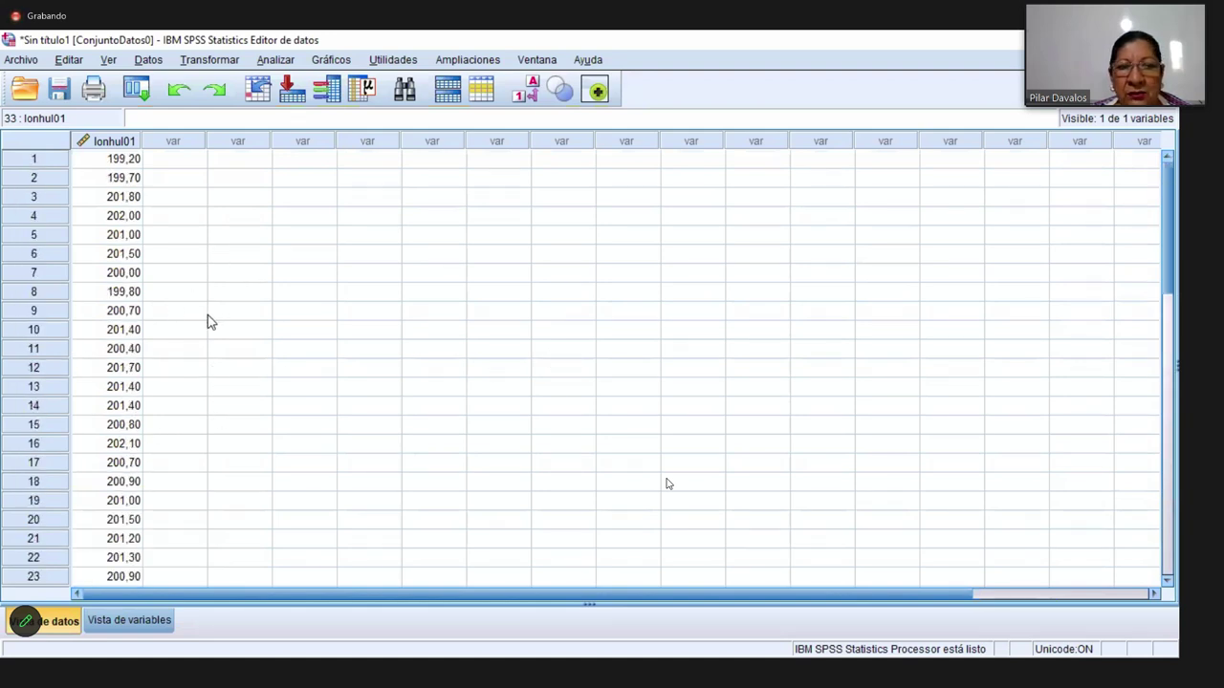
scroll(122, 182, down, 1)
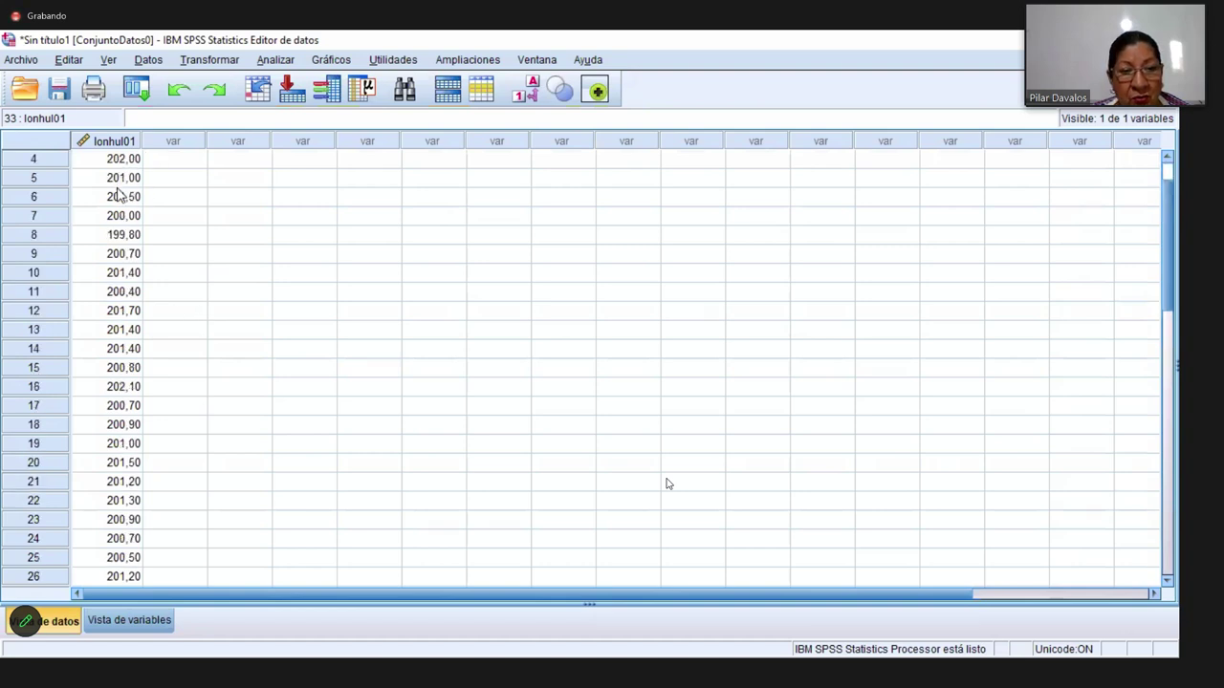
click(124, 254)
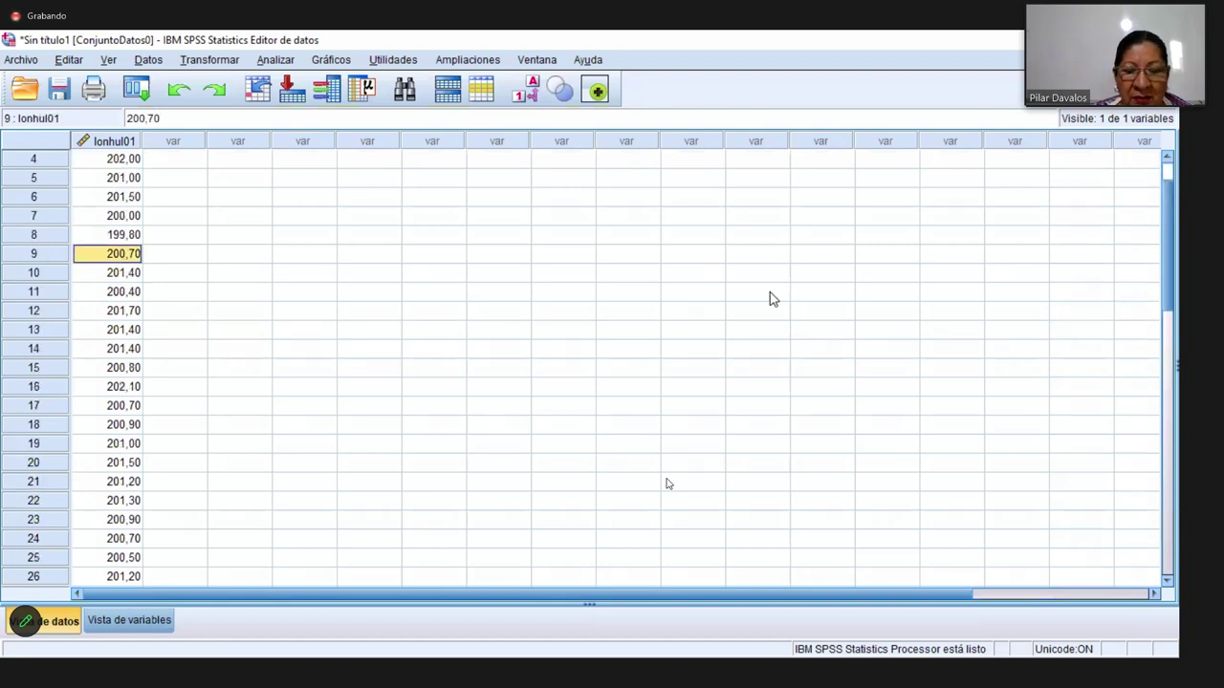
text(2000)
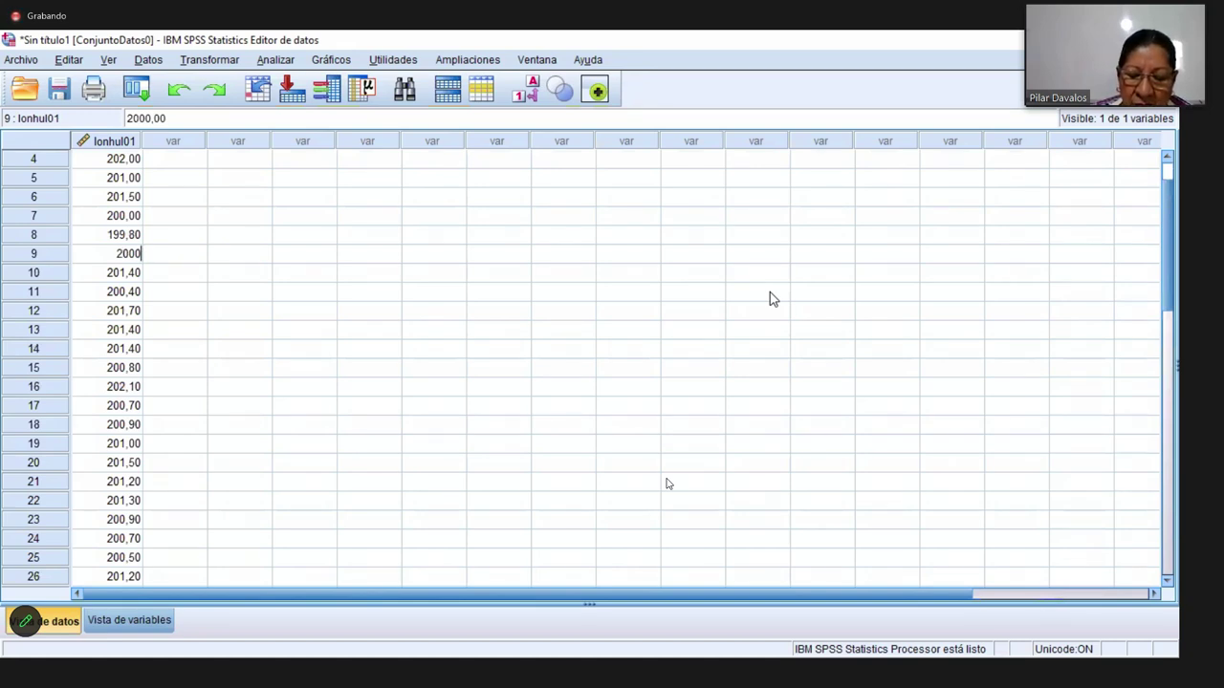
text(,70)
key(Return)
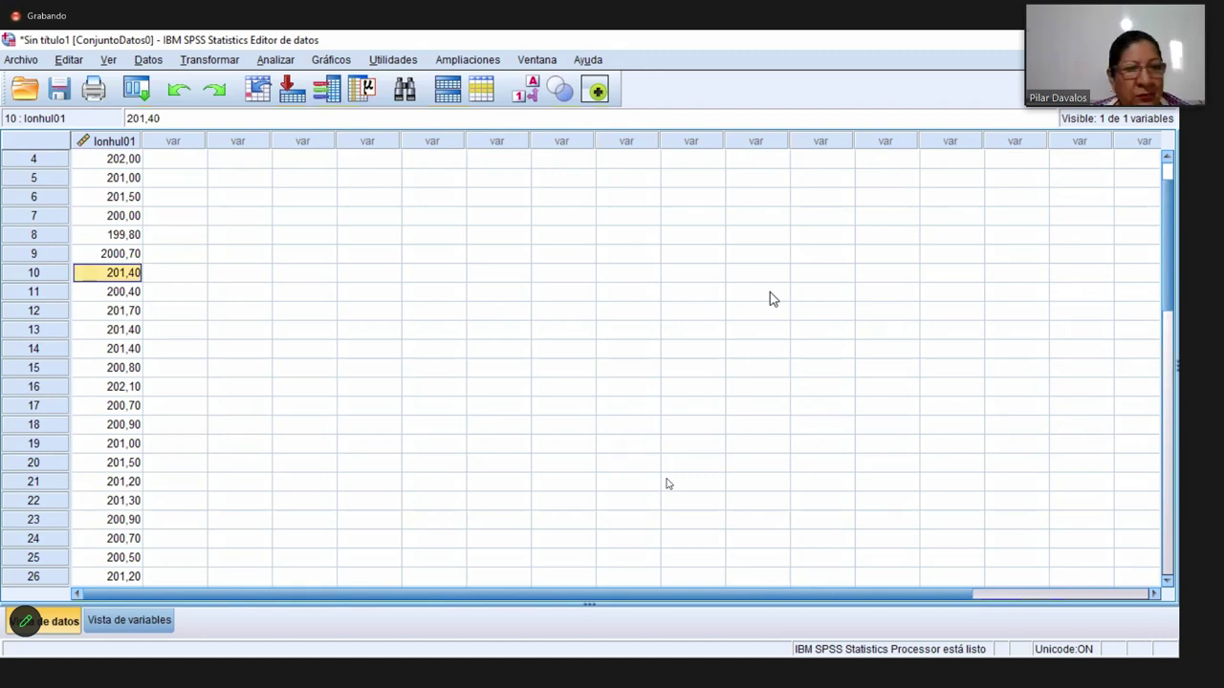
- Correct the lonhul01 value in row 9 to 200,70
click(119, 253)
text(2)
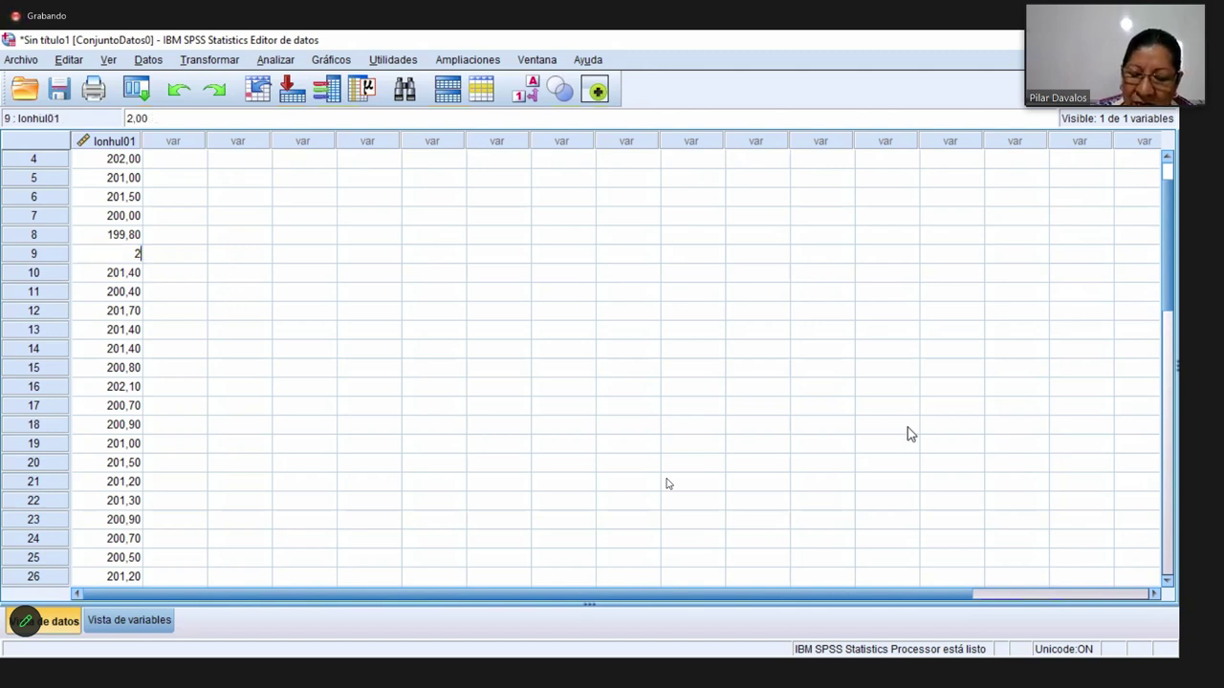
text(00,70)
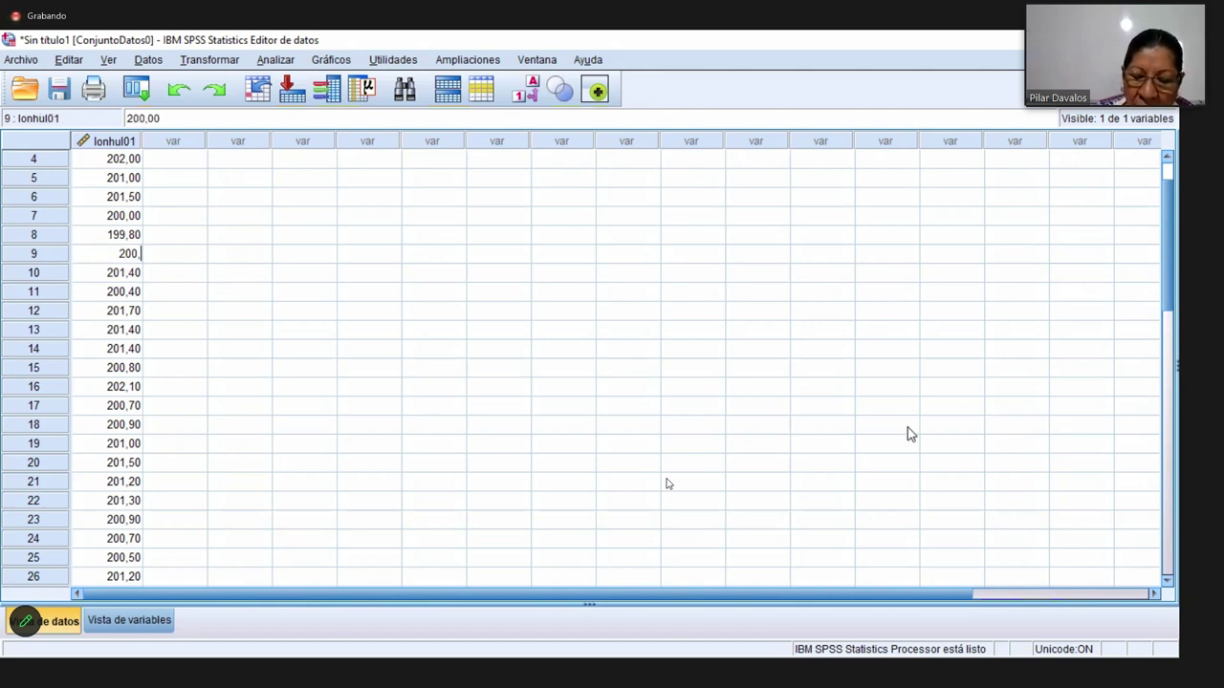
key(Return)
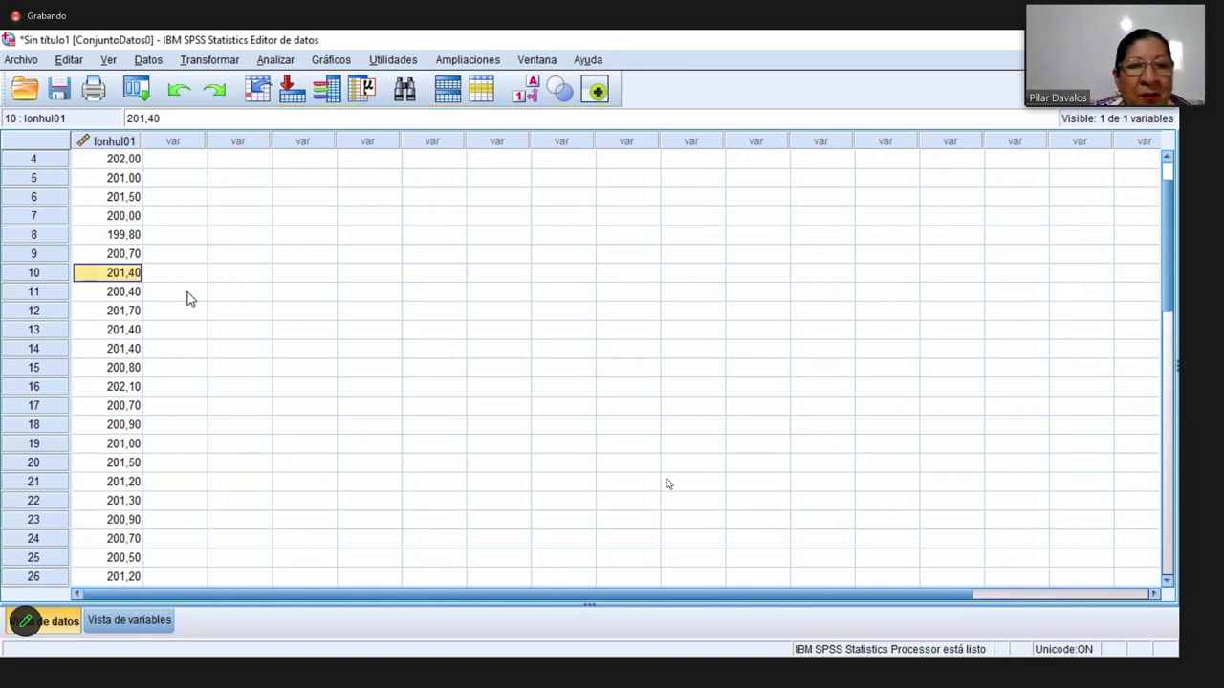
- Review the entered lonhul01 values from the first to the last row and check the variable's definition
scroll(358, 311, up, 1)
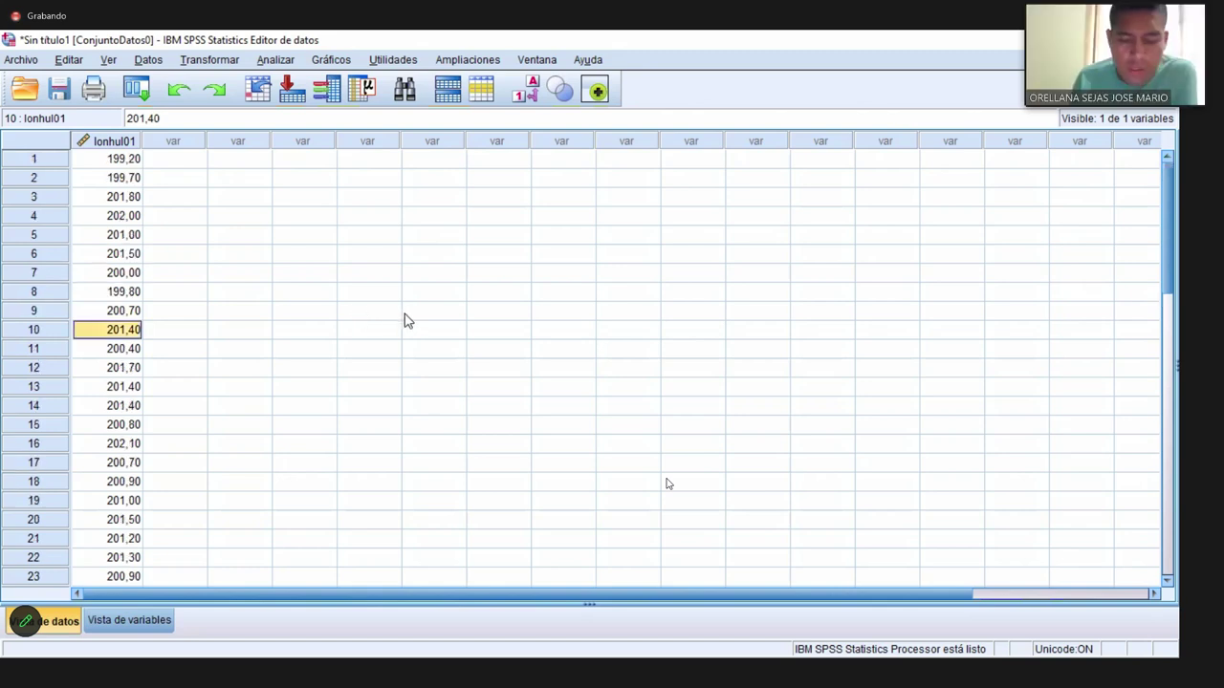
scroll(210, 315, down, 2)
scroll(212, 320, down, 6)
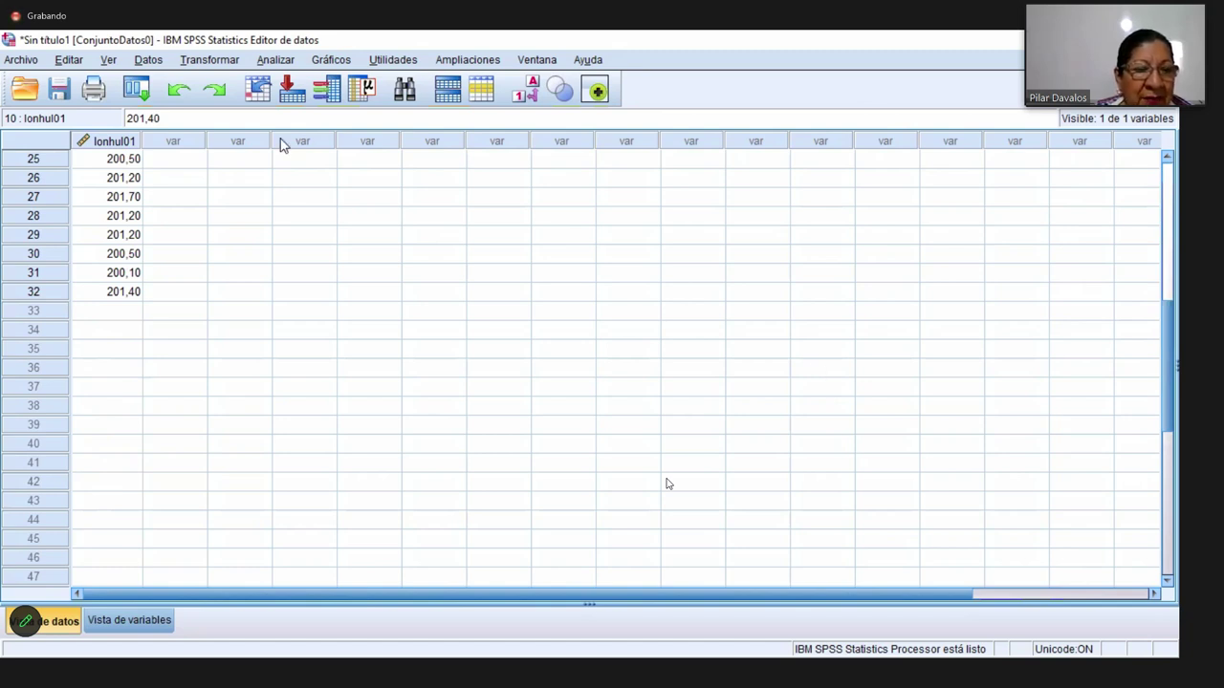
click(131, 621)
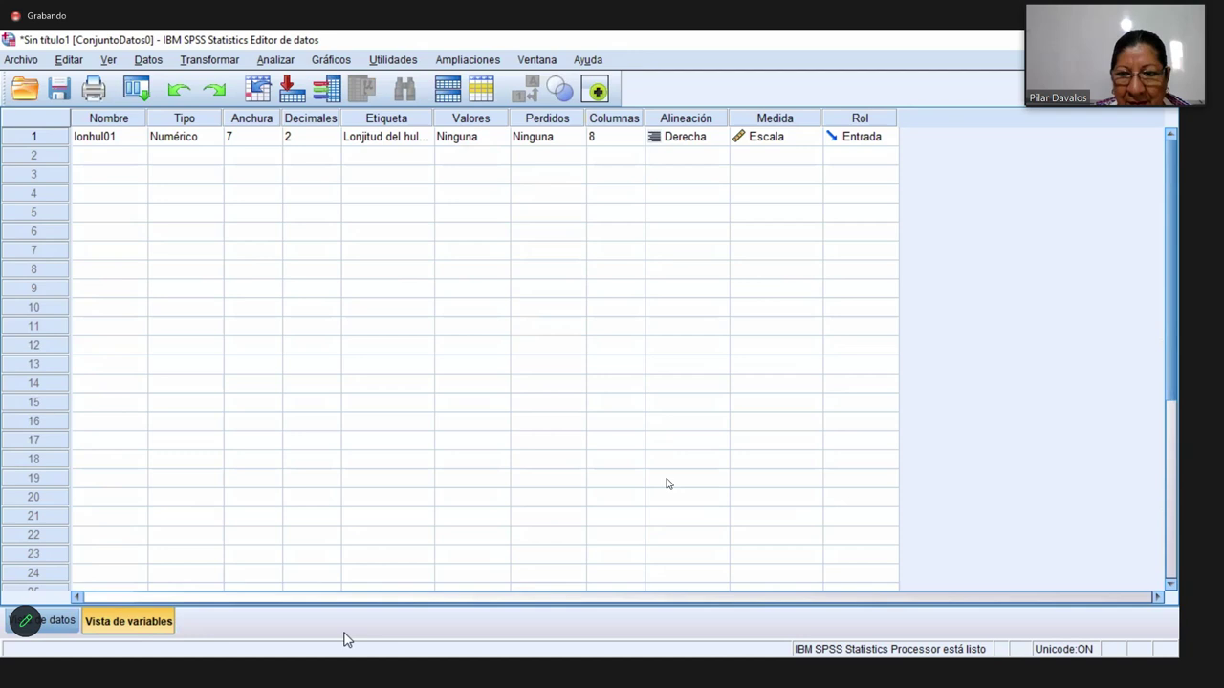
key(ctrl+t)
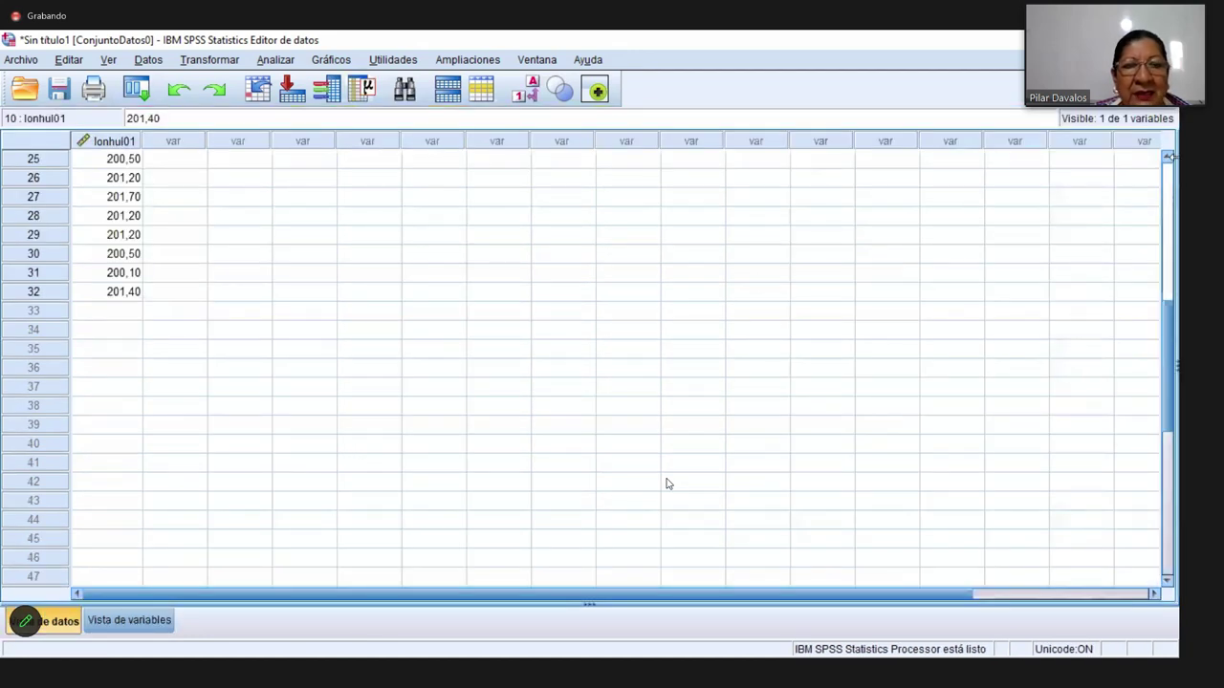
scroll(552, 163, up, 5)
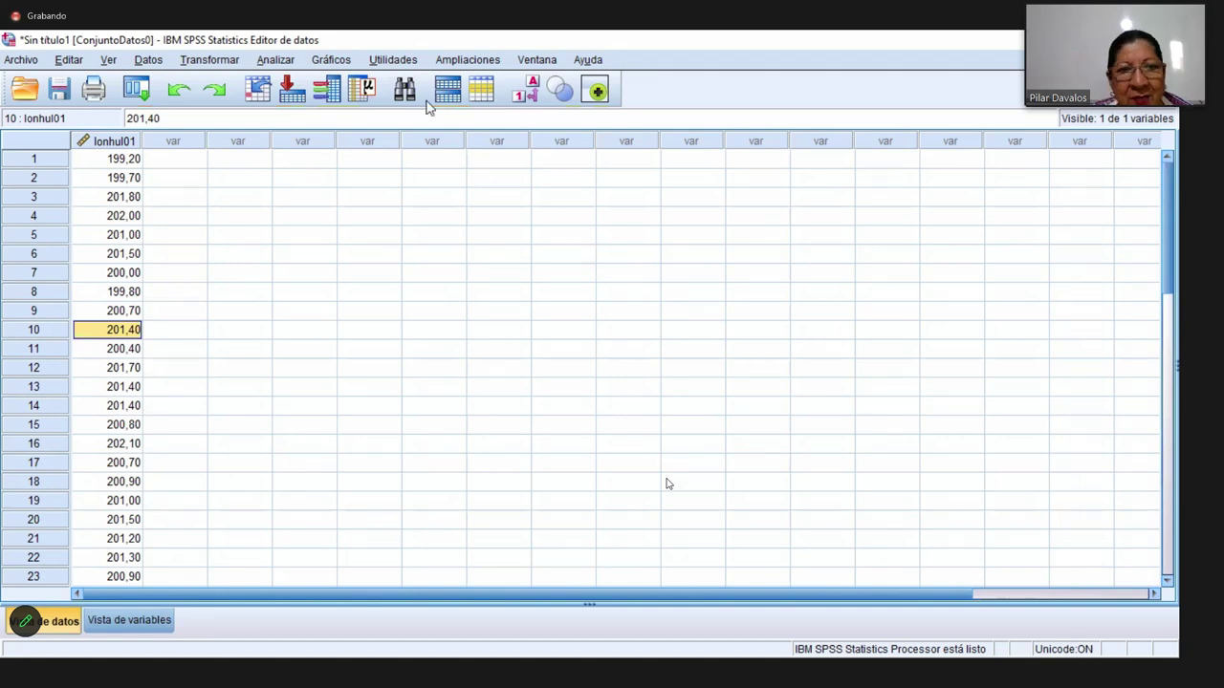
click(276, 63)
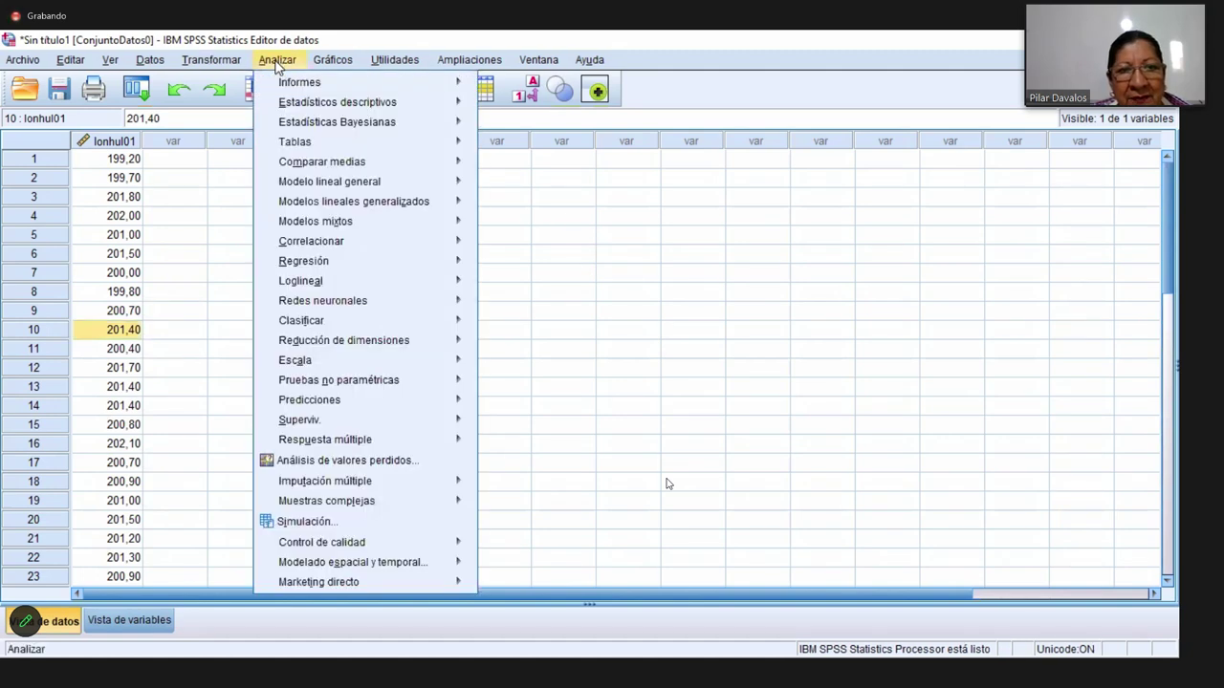
mouse_move(315, 110)
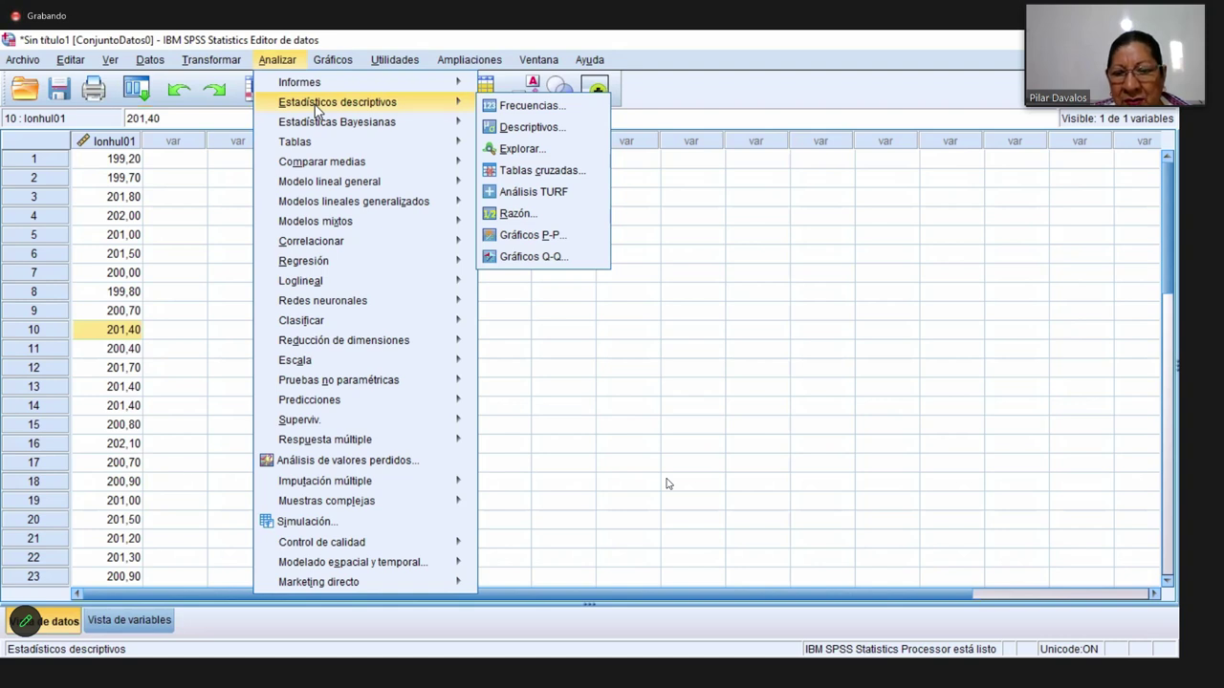
mouse_move(445, 90)
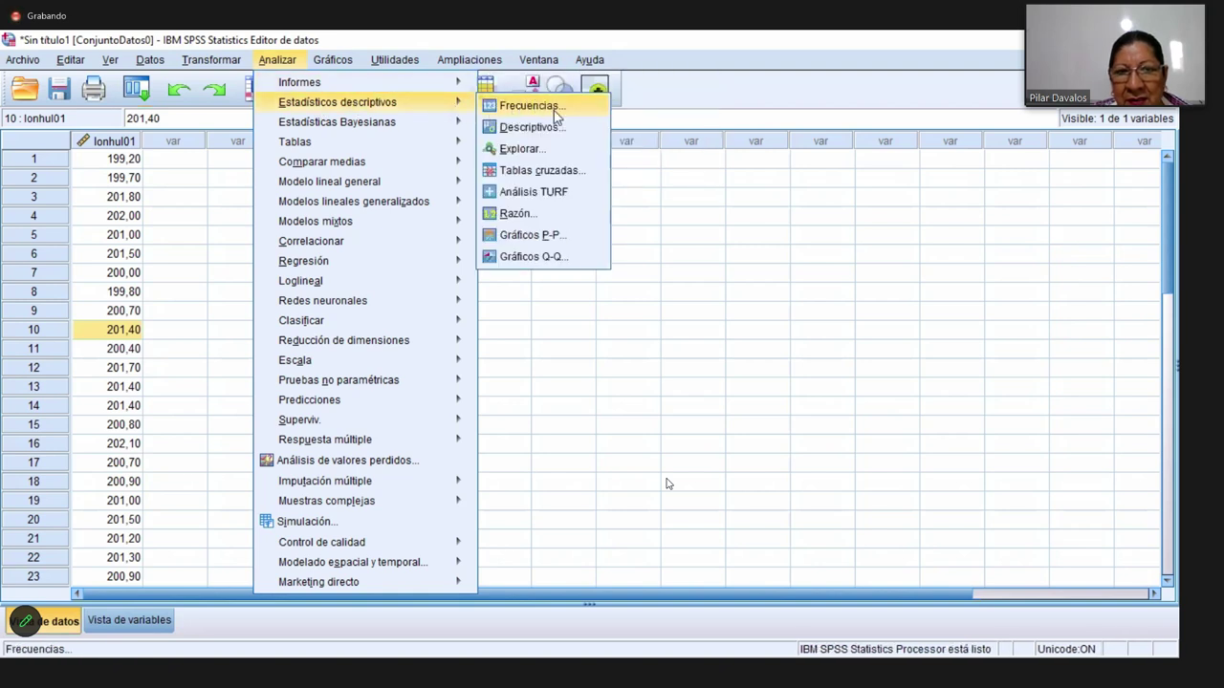
click(554, 107)
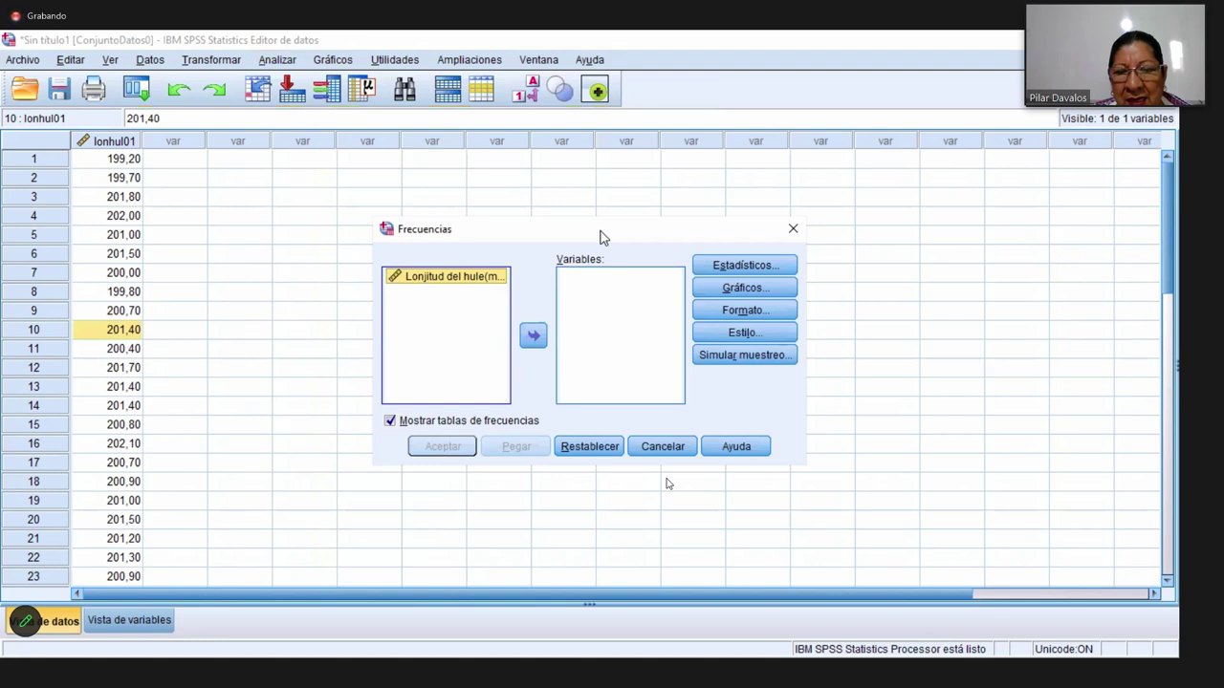
drag(602, 236, 574, 183)
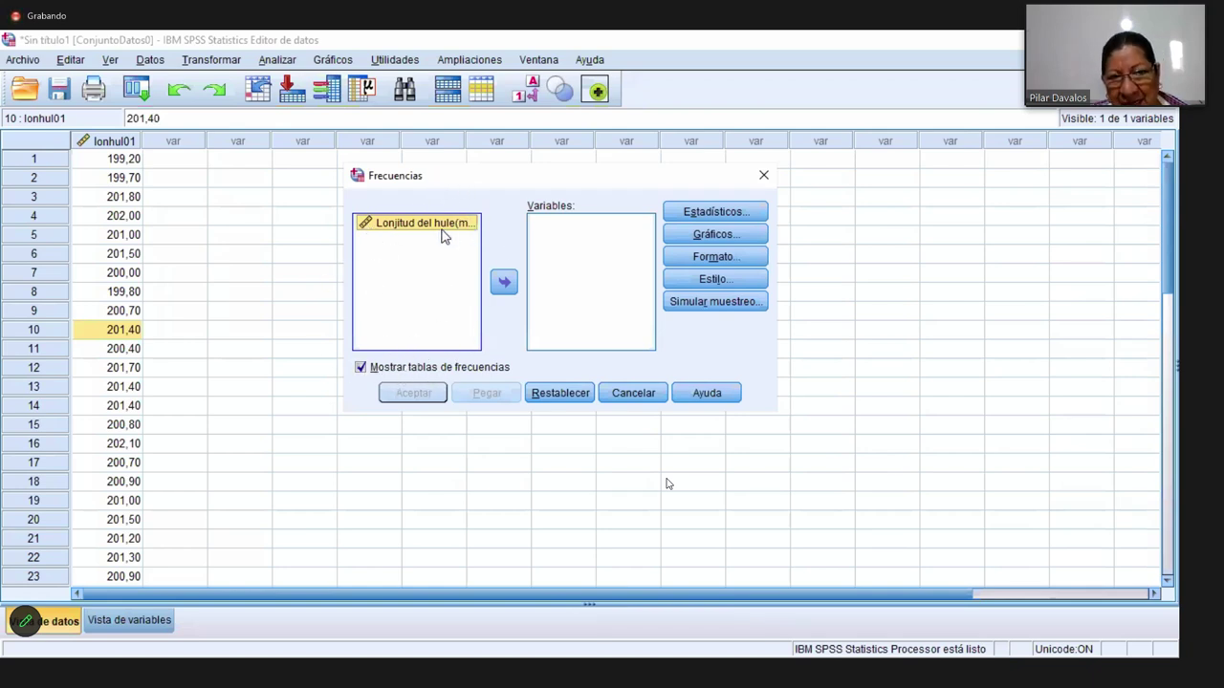
click(507, 284)
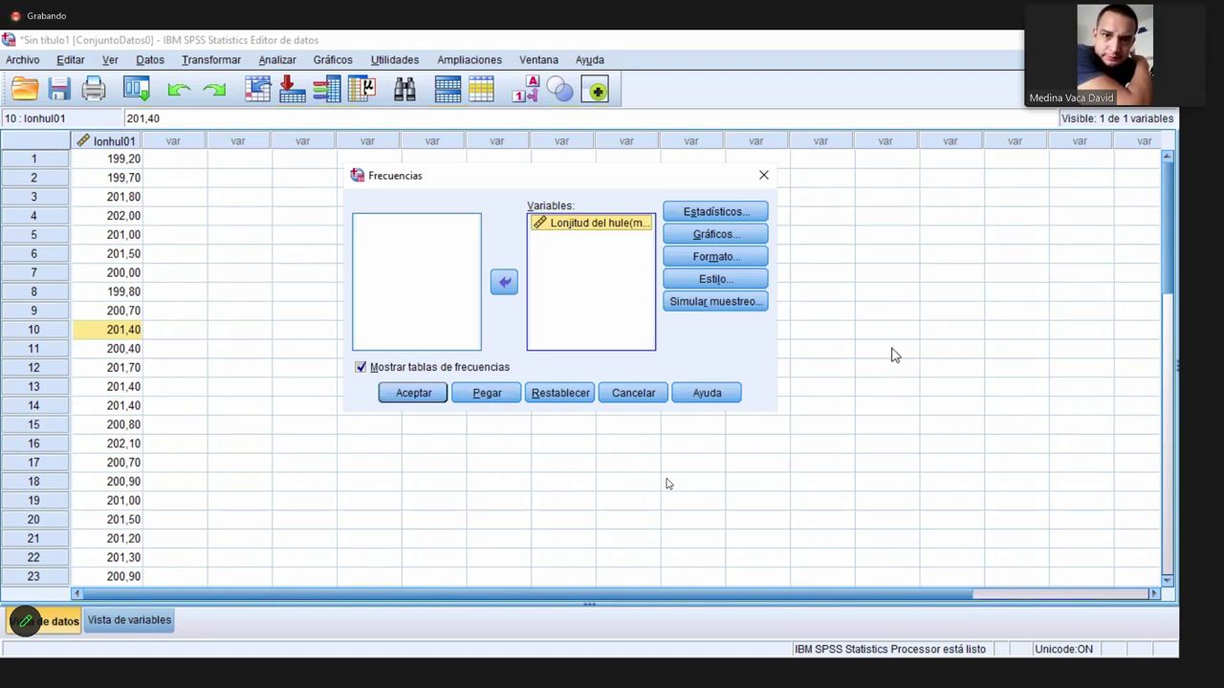
key(Escape)
click(818, 316)
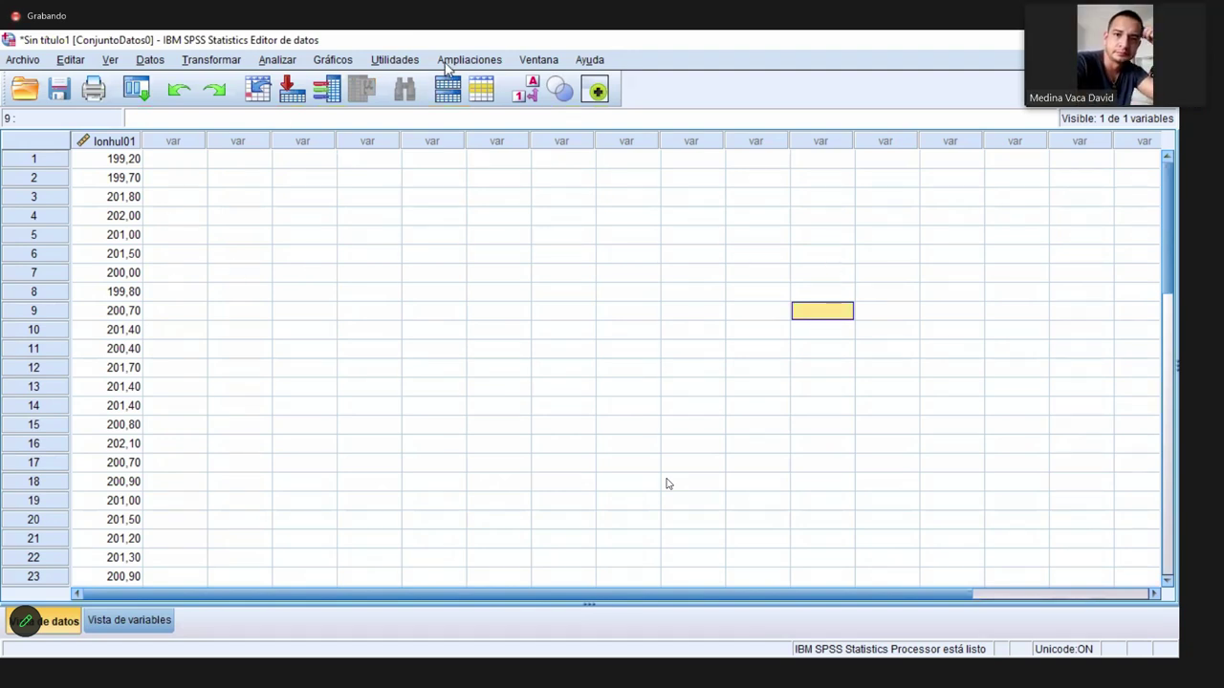
- Start a Frecuencias analysis and add the rubber length variable lonhul01 to the variables to analyse
click(284, 66)
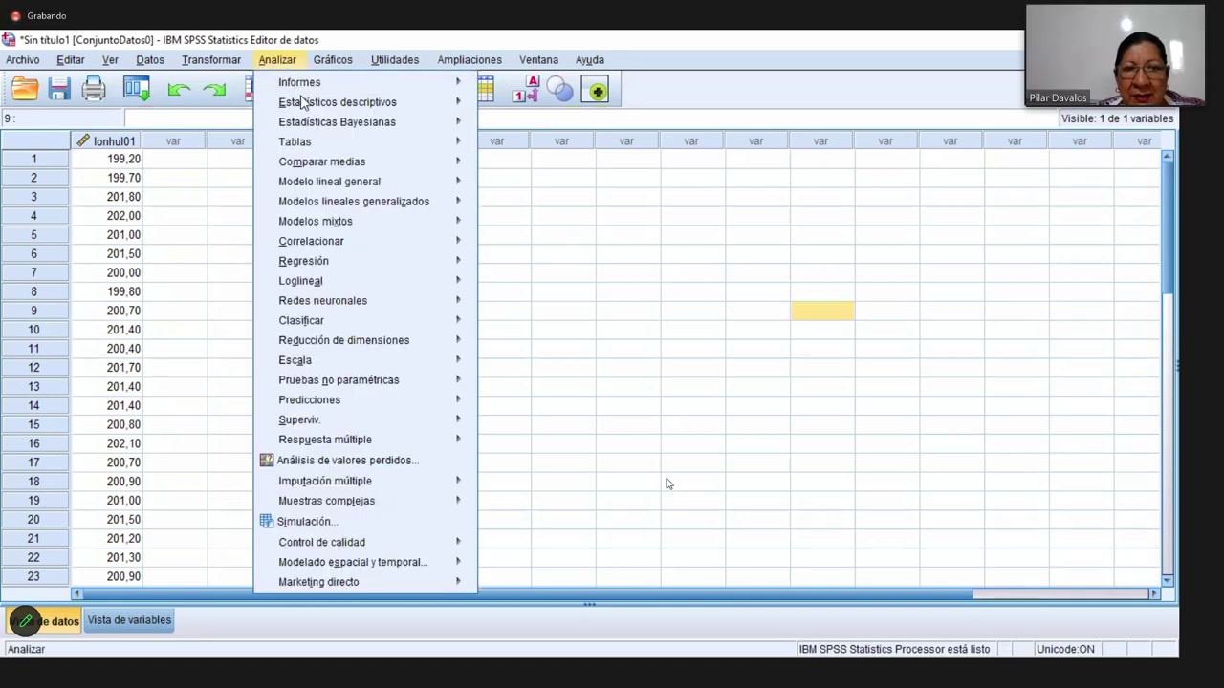
mouse_move(306, 107)
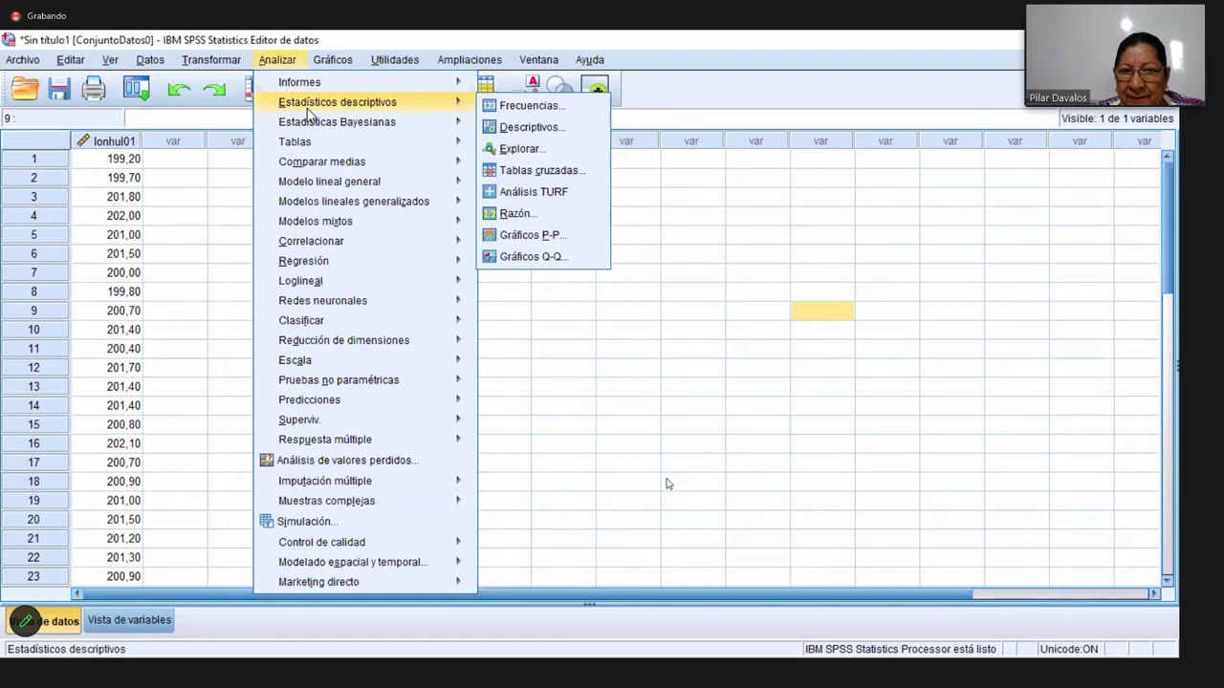
mouse_move(451, 109)
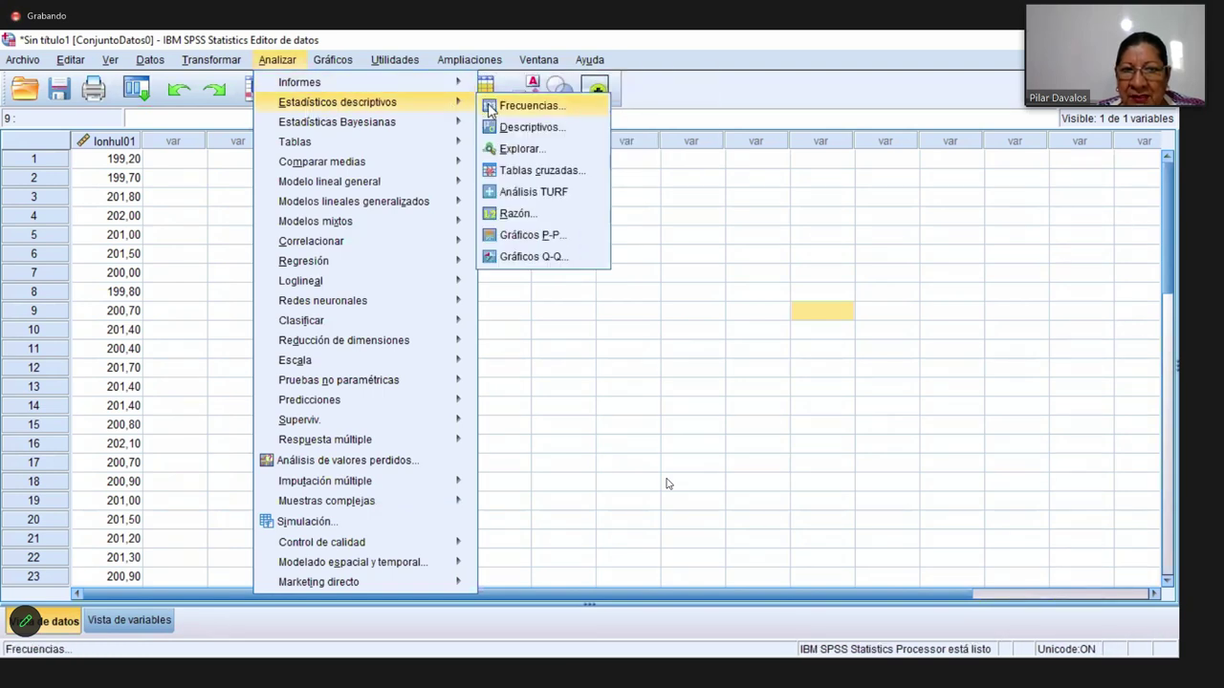
click(536, 106)
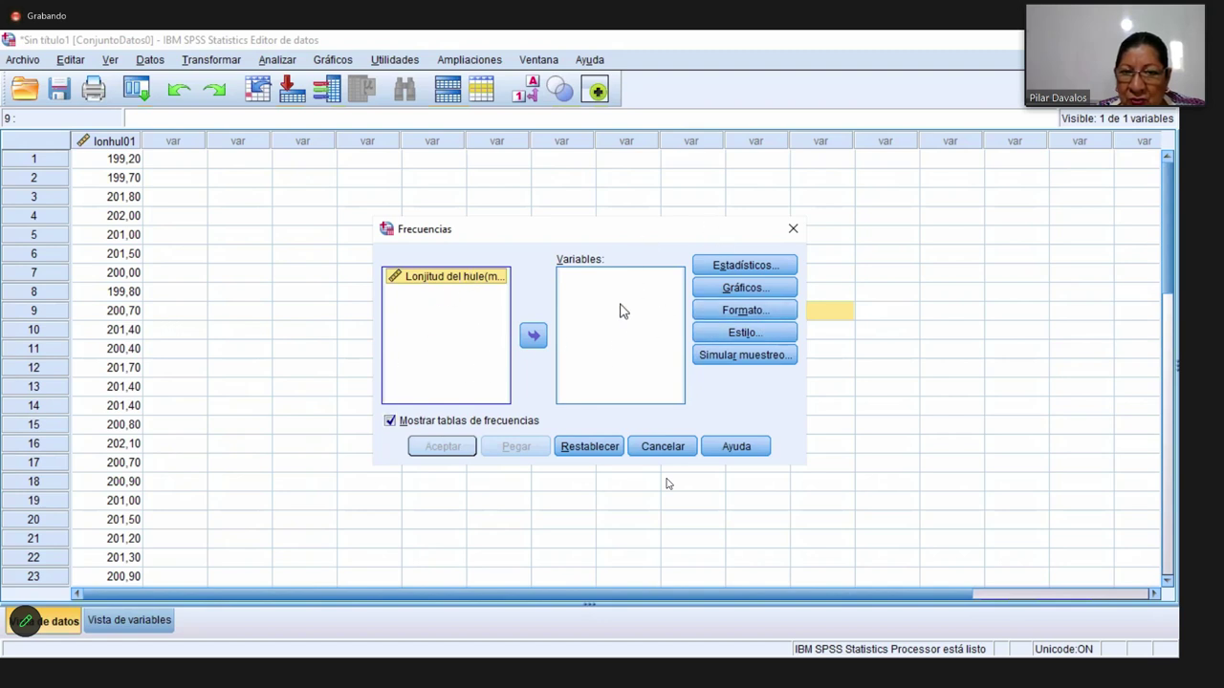
click(534, 339)
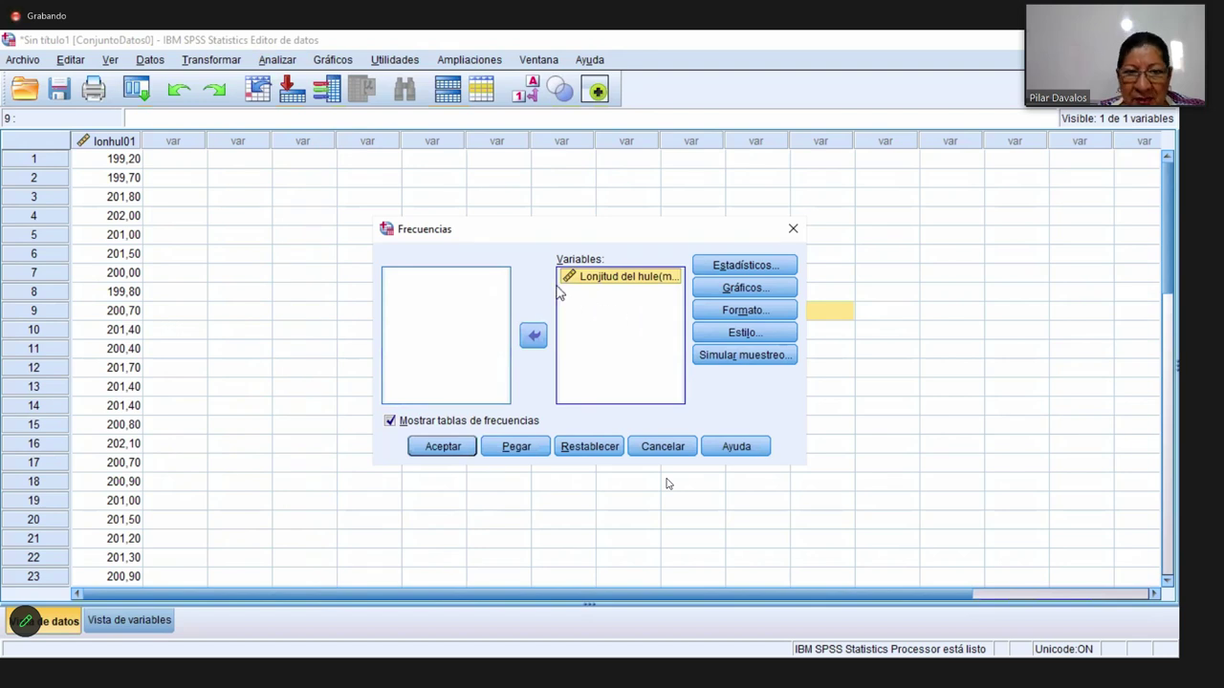
drag(526, 237, 481, 164)
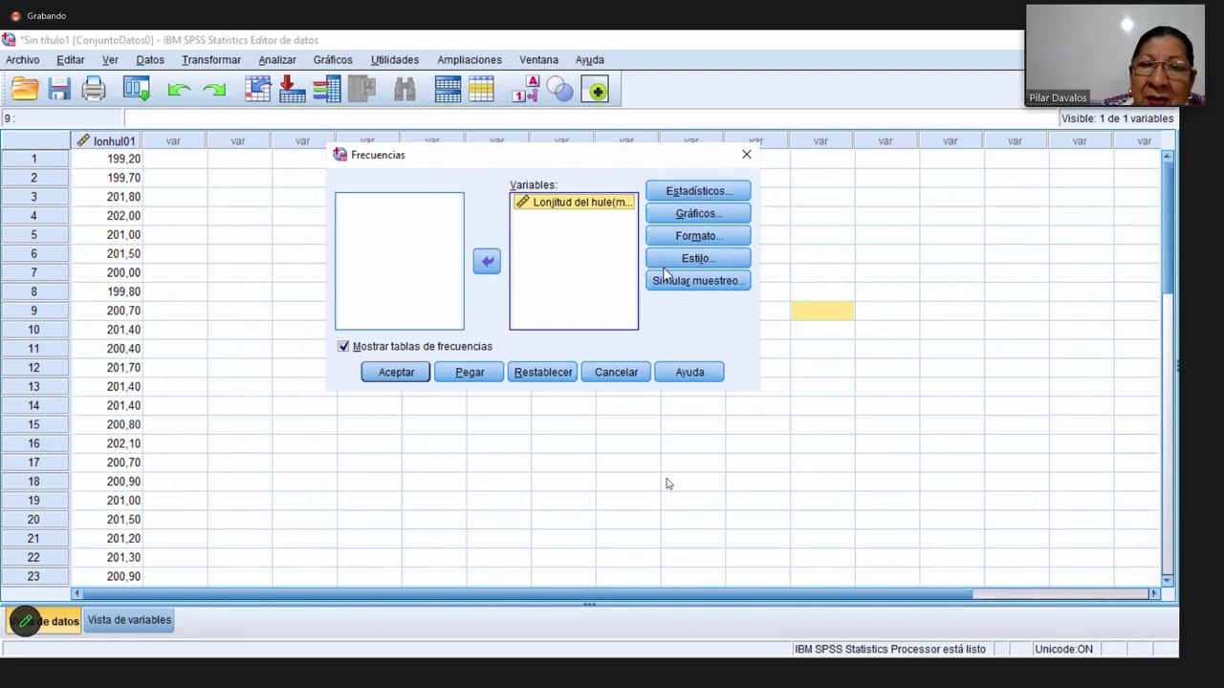
- Include the central tendency statistics Media, Mediana, Moda and Suma in the frequency analysis
click(709, 195)
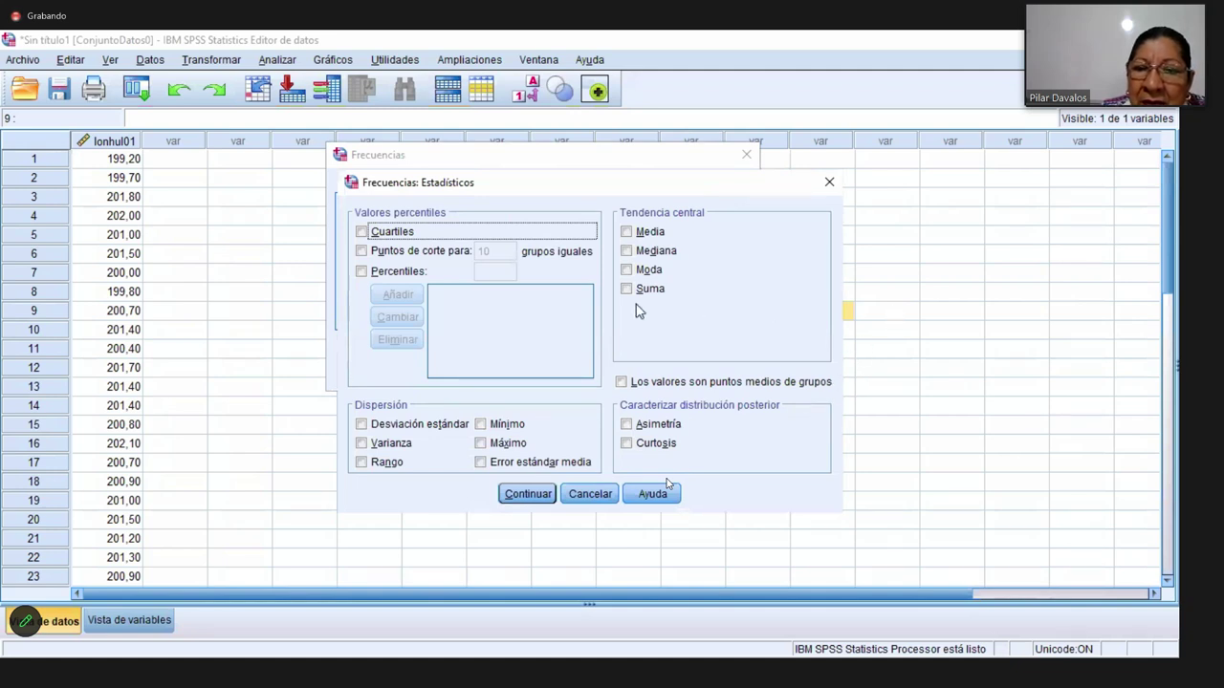
click(627, 232)
click(627, 252)
click(628, 271)
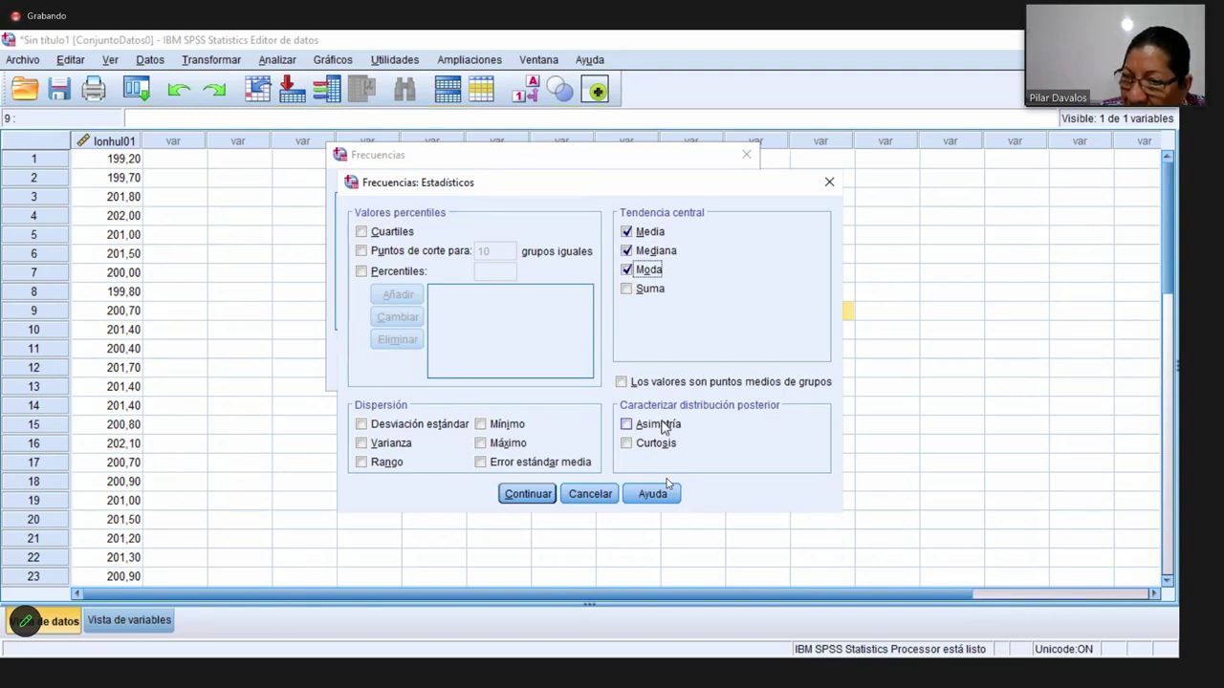
click(629, 289)
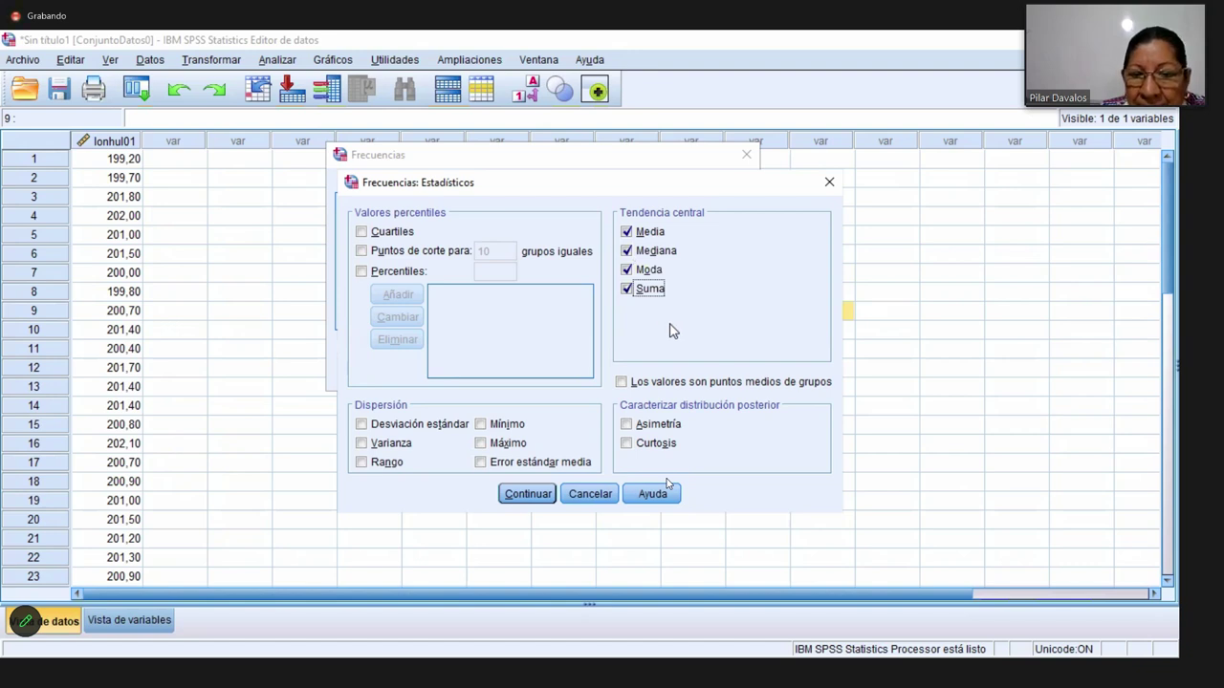
- Include the dispersion statistics Desviación estándar, Varianza, Rango, Mínimo, Máximo and Error estándar media
click(362, 425)
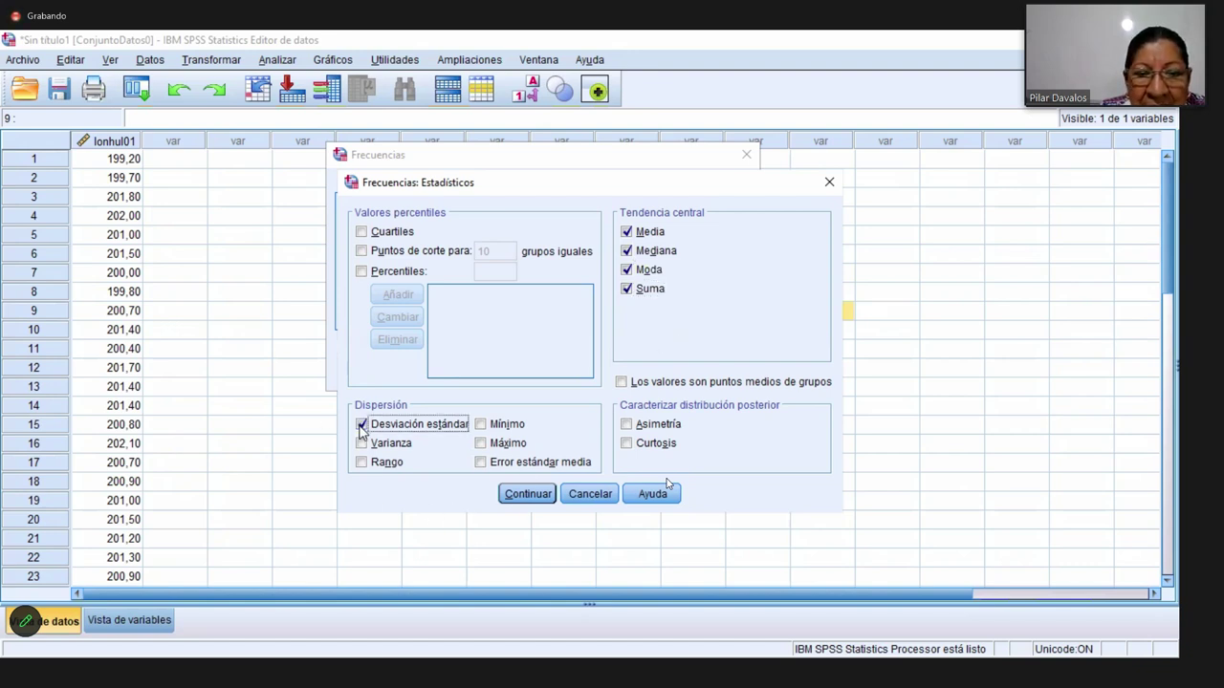
click(364, 446)
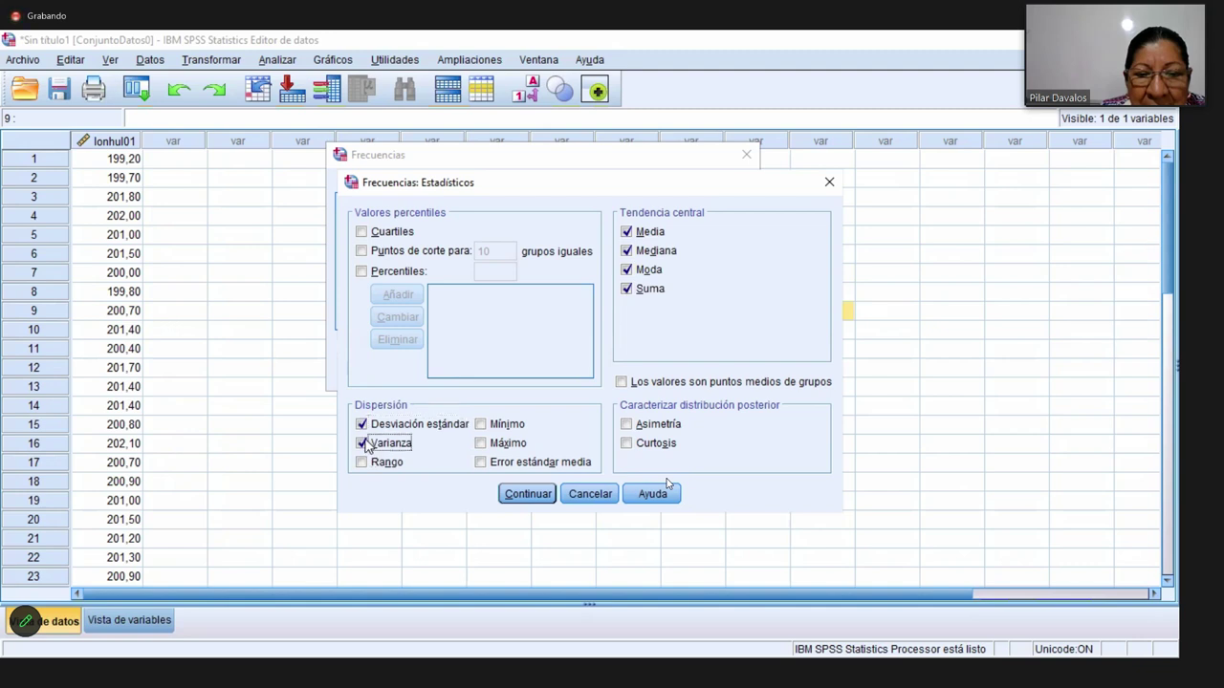
click(363, 464)
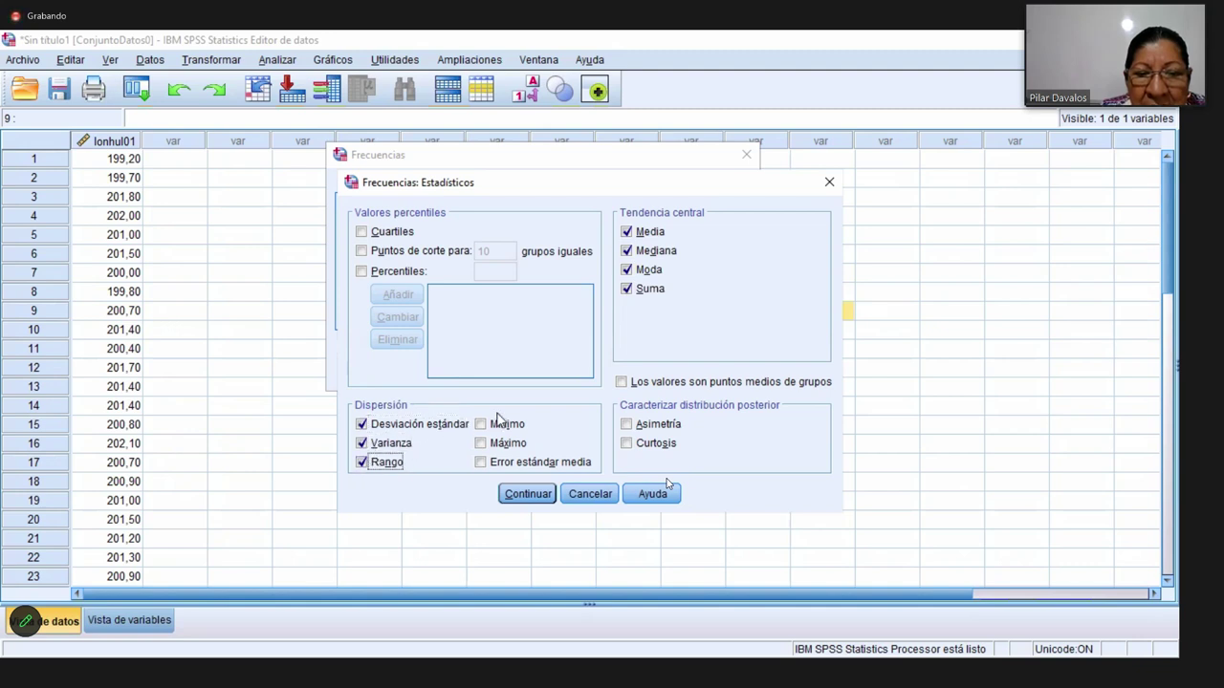
click(481, 424)
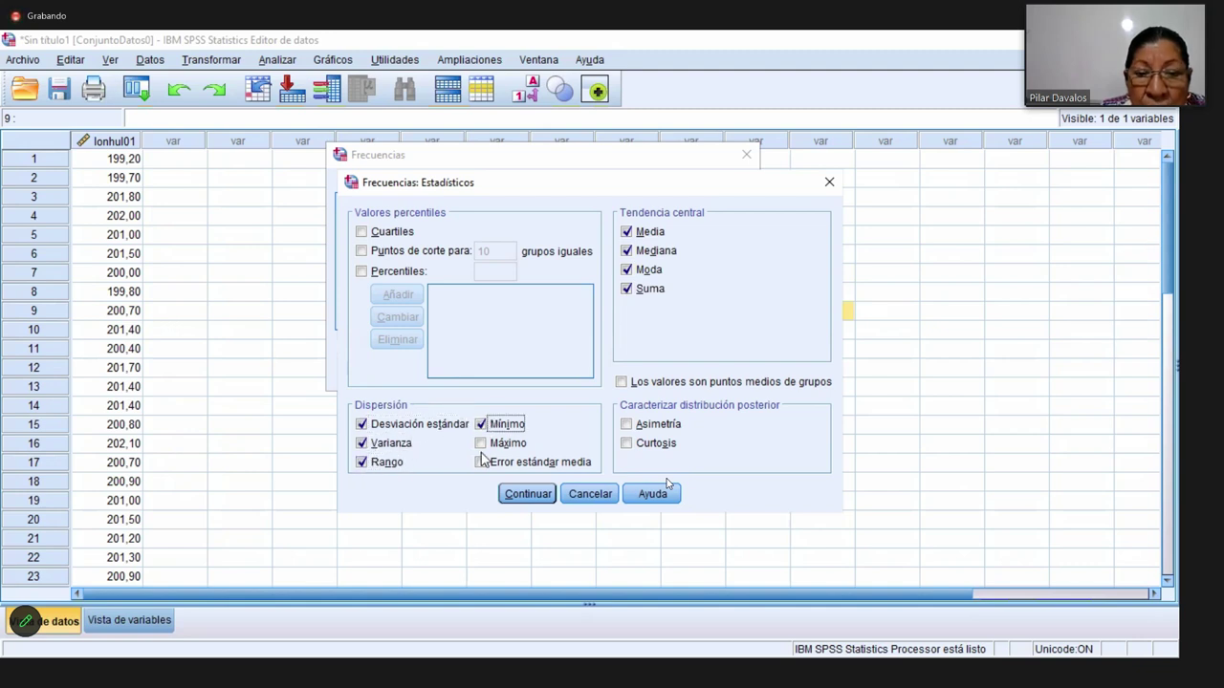
click(481, 444)
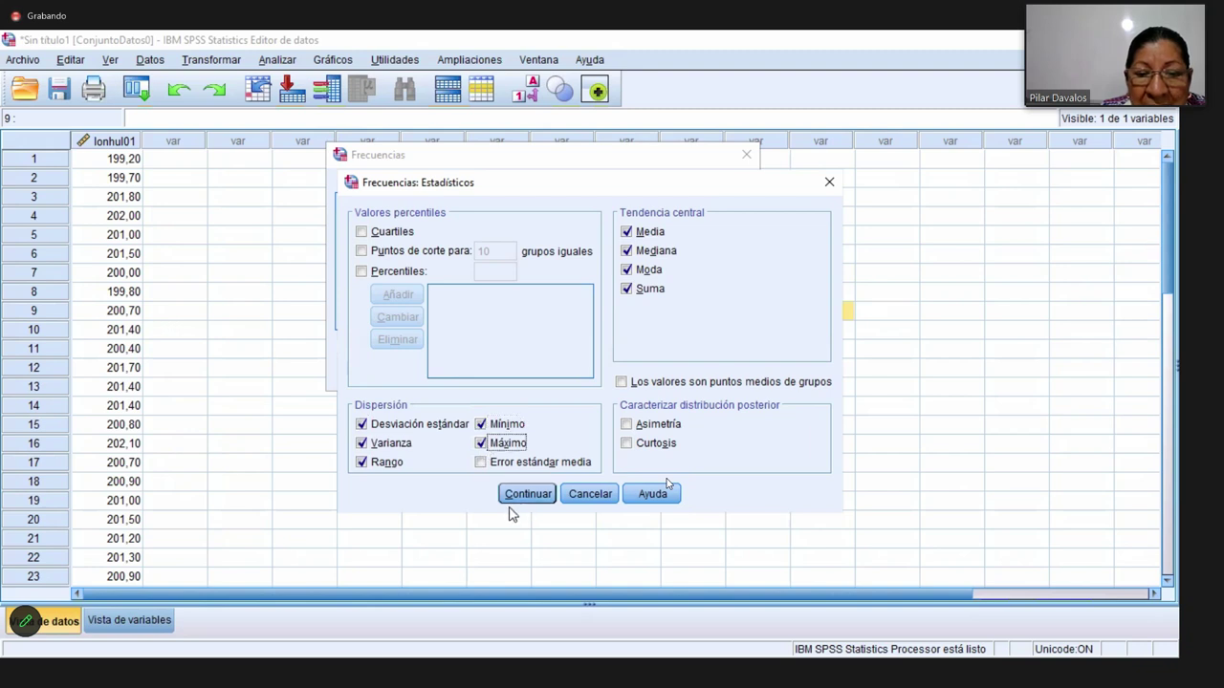
click(487, 464)
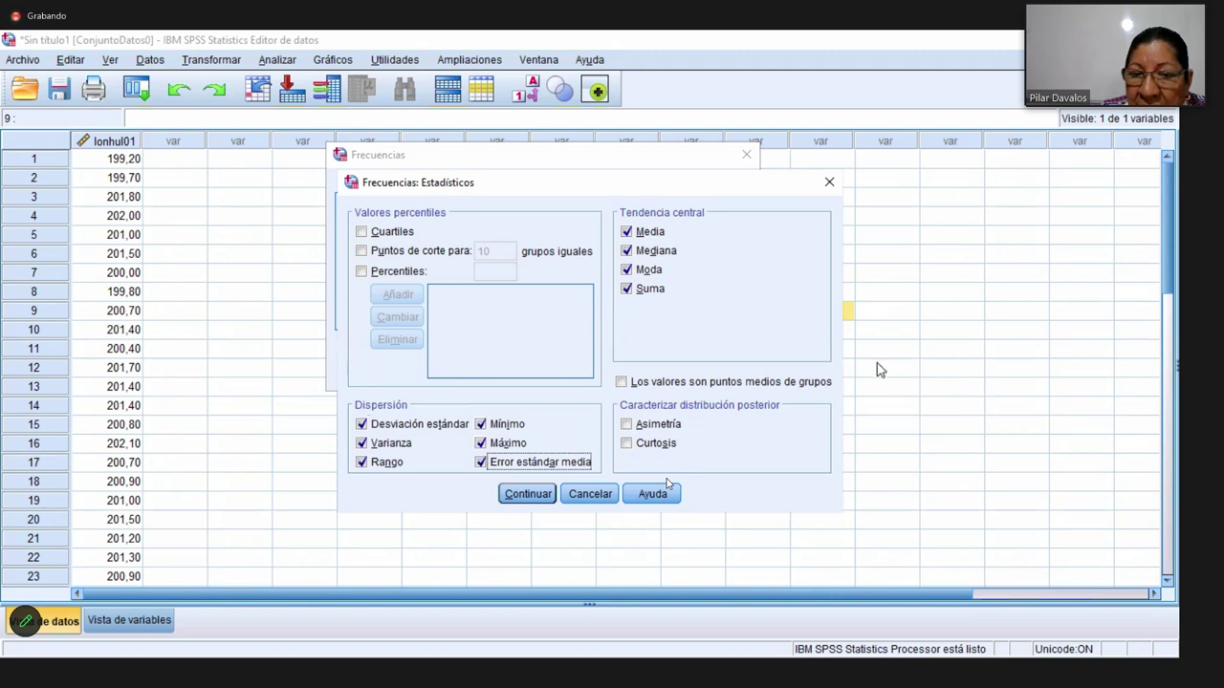
- Add the distribution measures Asimetría and Curtosis and accept the chosen statistics
click(627, 425)
click(628, 444)
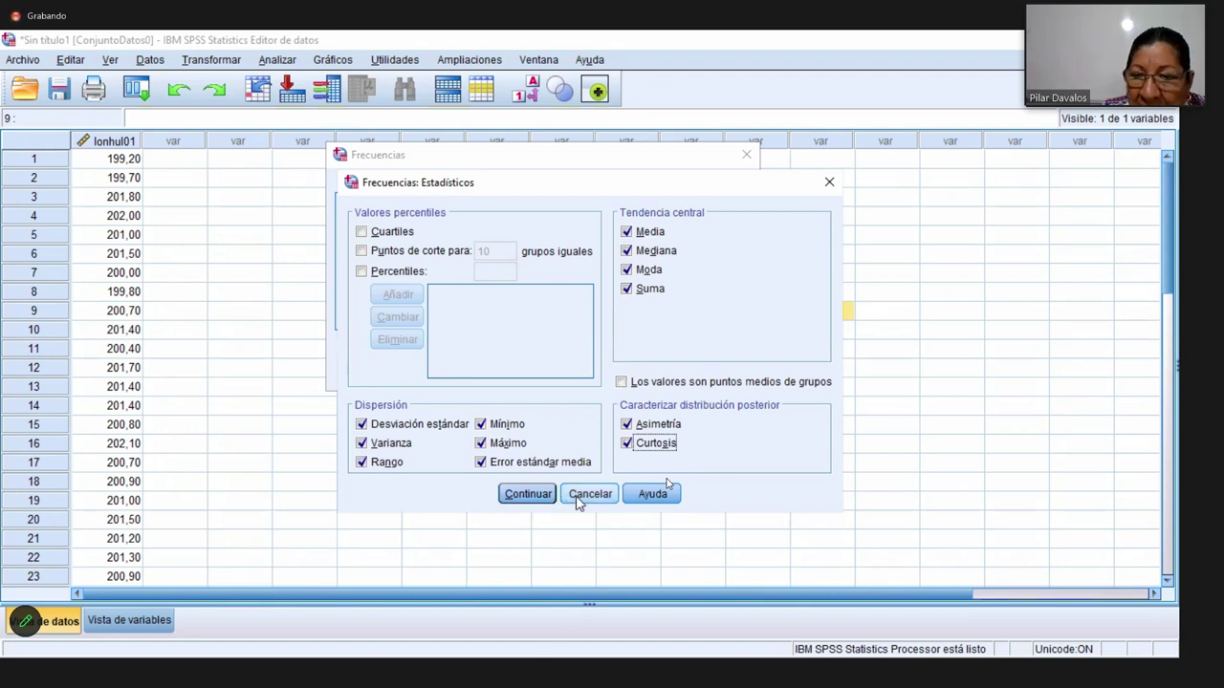
click(529, 496)
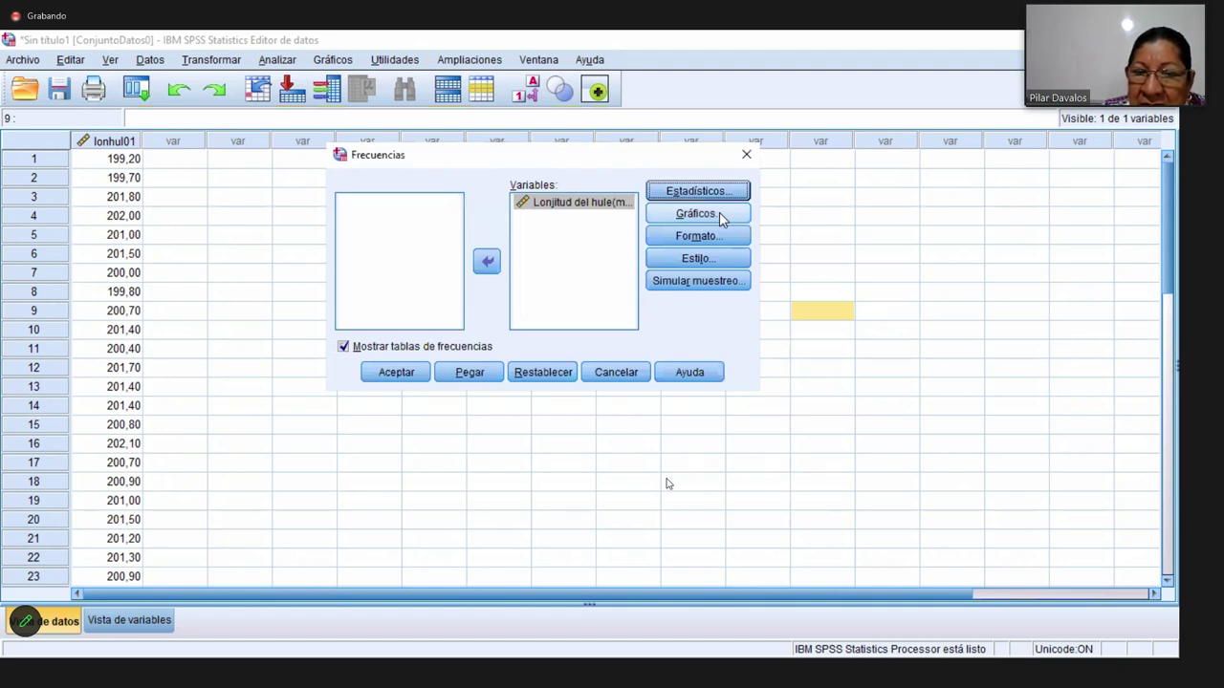
- Add a histogram with a normal curve to the frequency analysis of the rubber length and run it
click(719, 212)
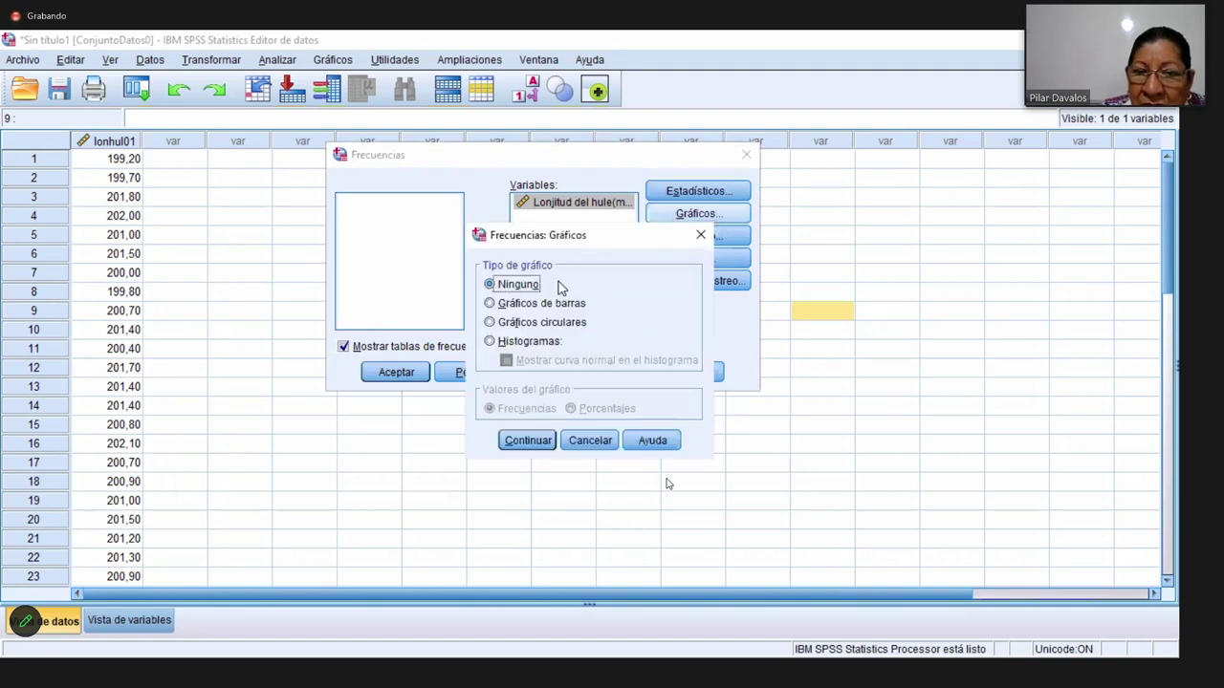
click(490, 341)
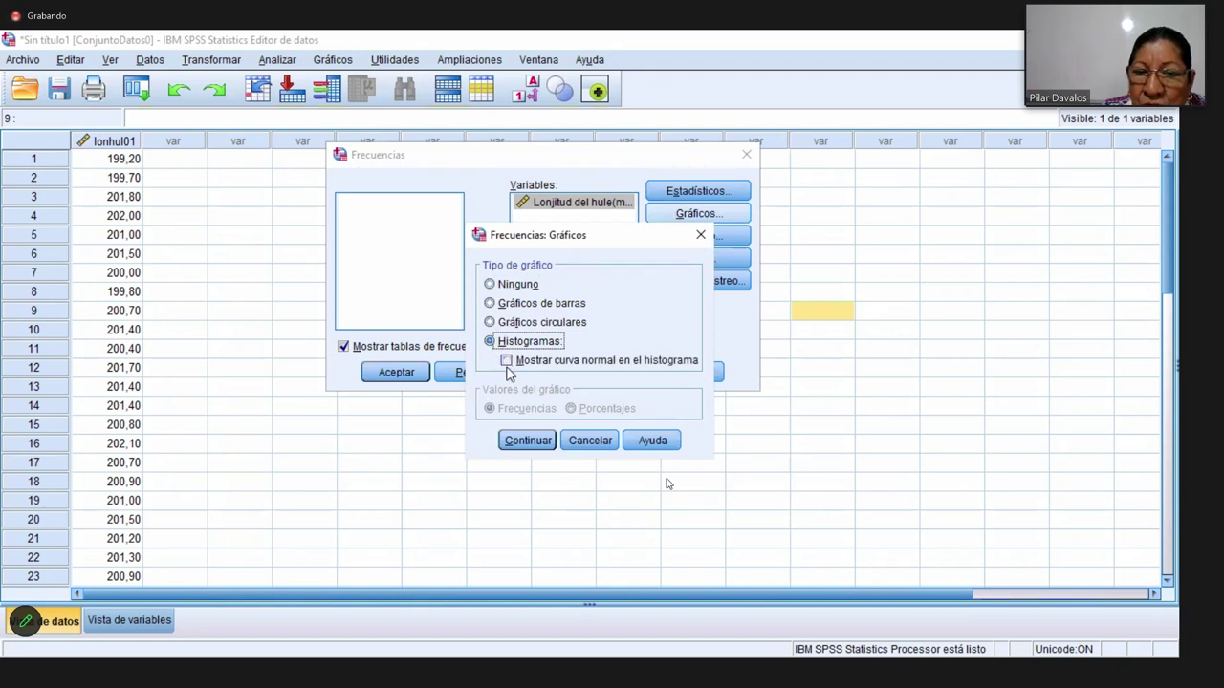
click(505, 361)
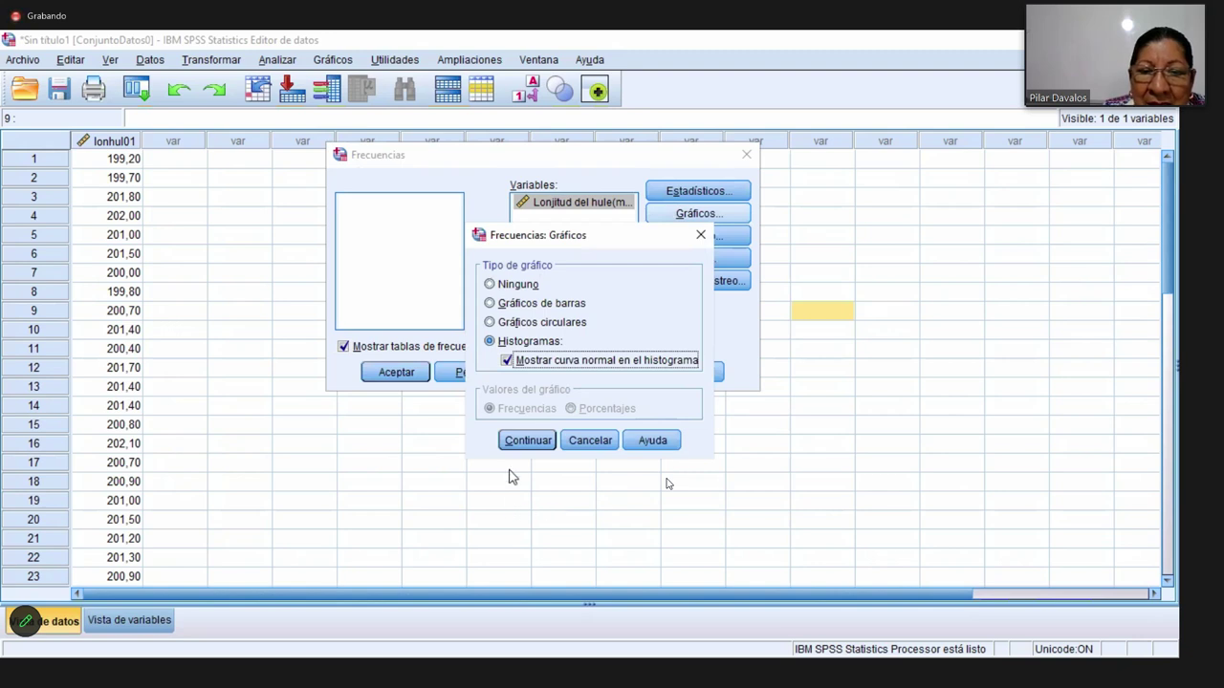
click(528, 441)
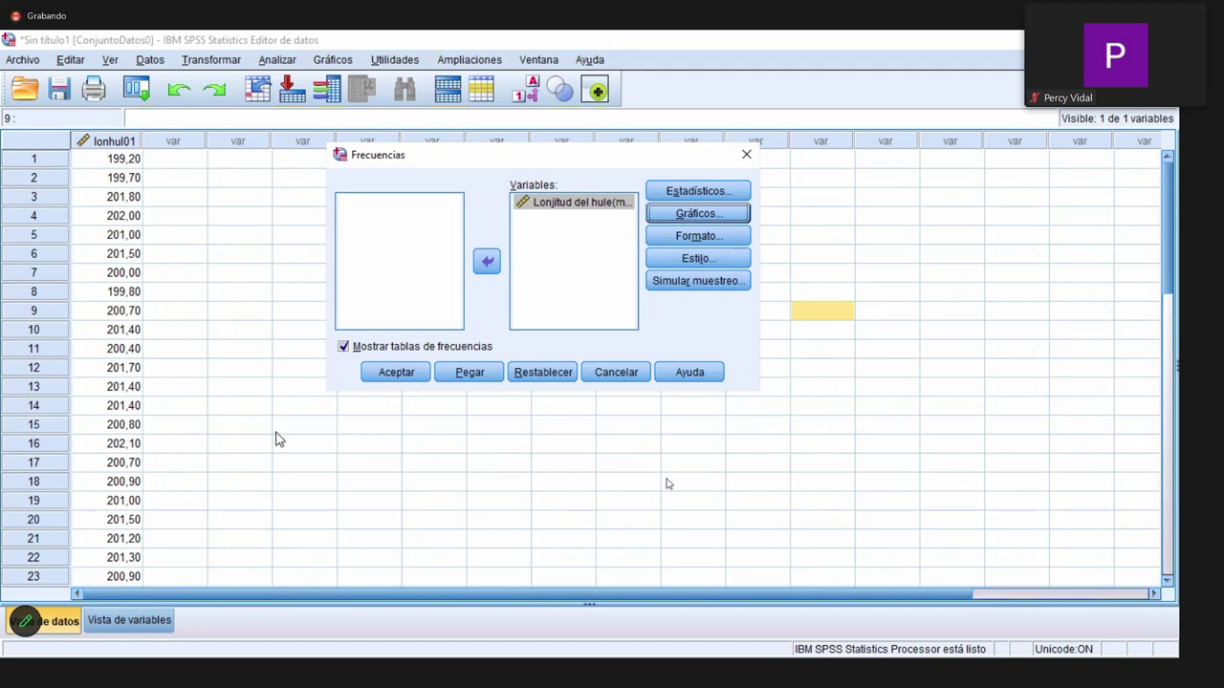
click(396, 377)
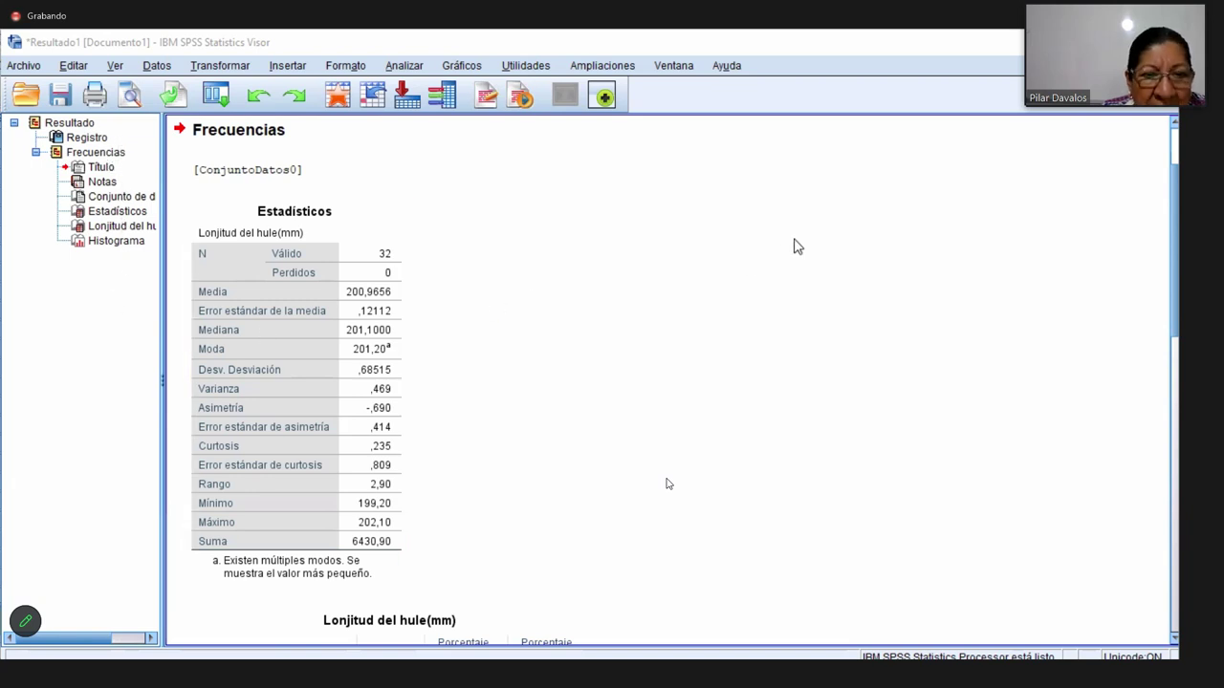
- Examine the Estadísticos table for the rubber length, especially the case count, mean, standard error, median and mode
click(266, 229)
click(650, 186)
click(308, 242)
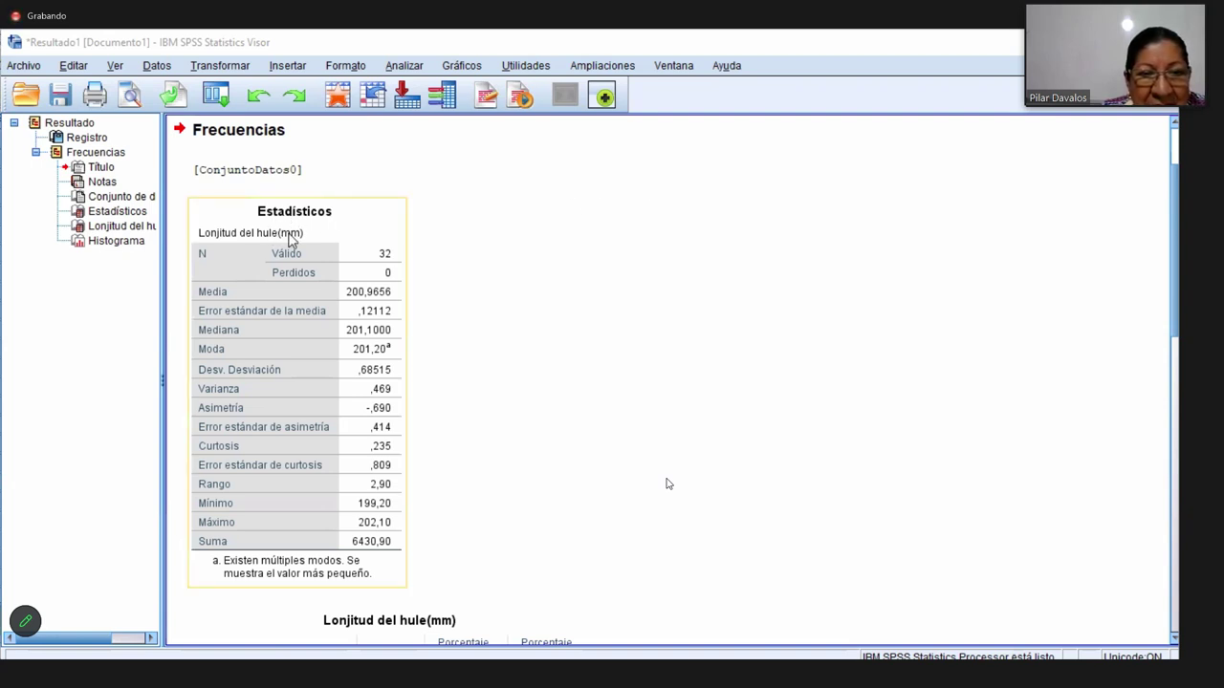
click(344, 247)
click(328, 271)
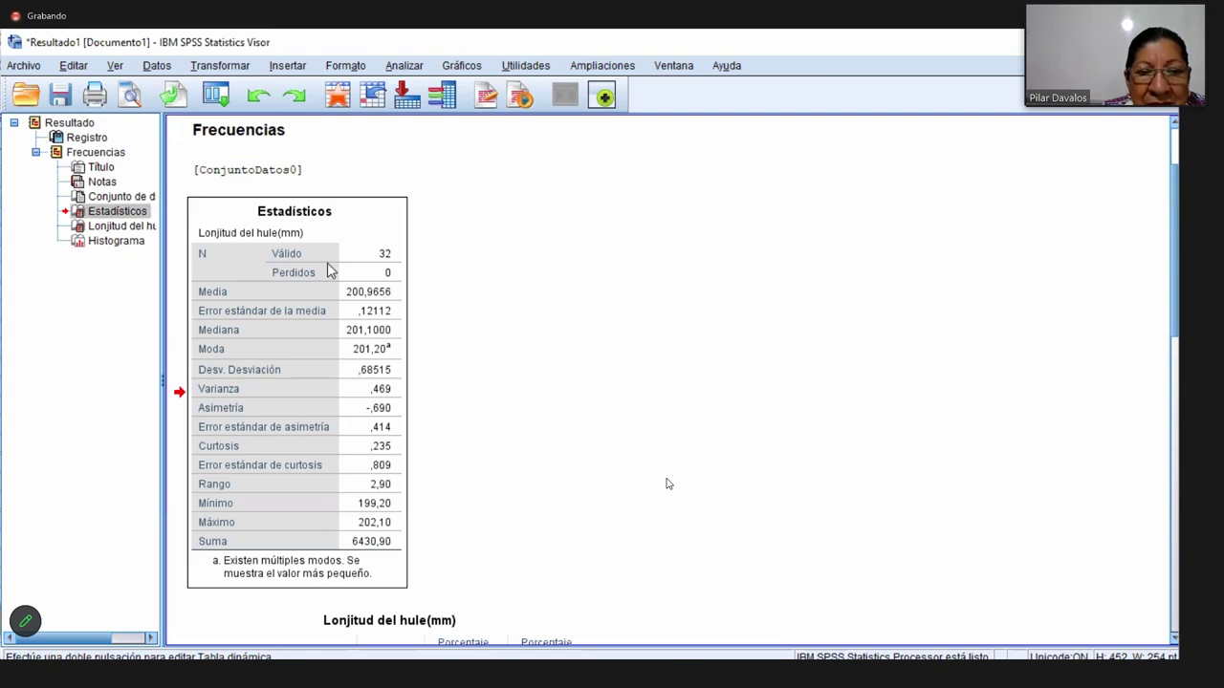
click(688, 248)
click(230, 277)
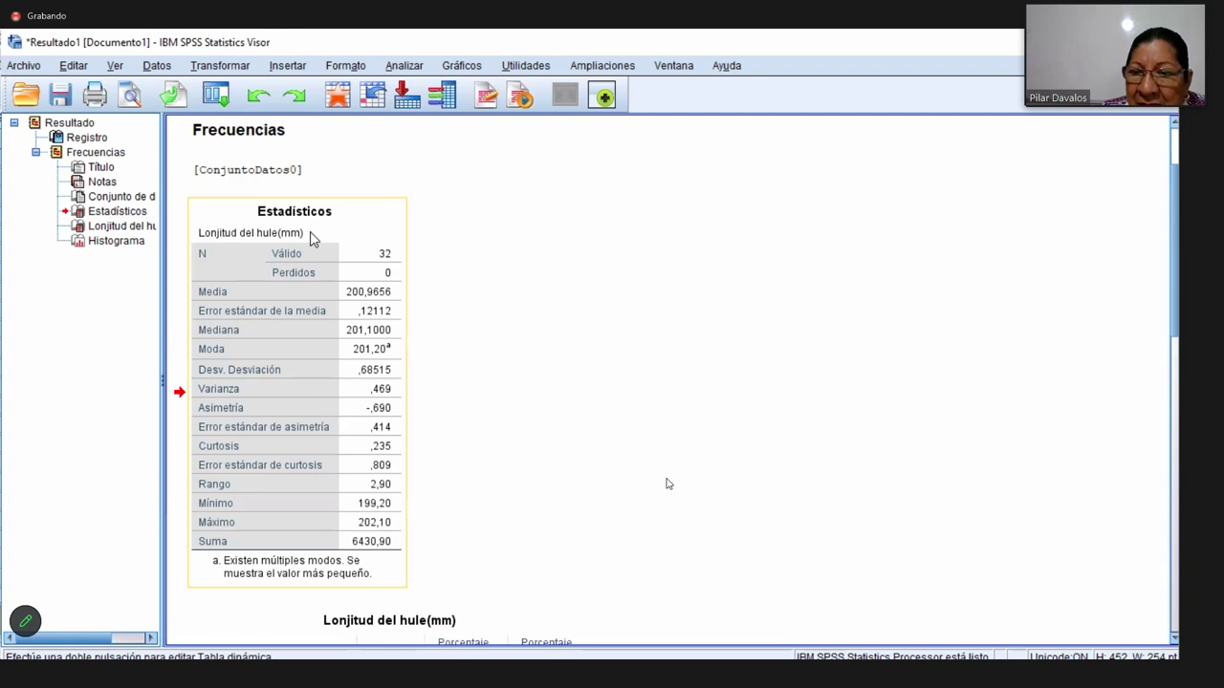
click(794, 209)
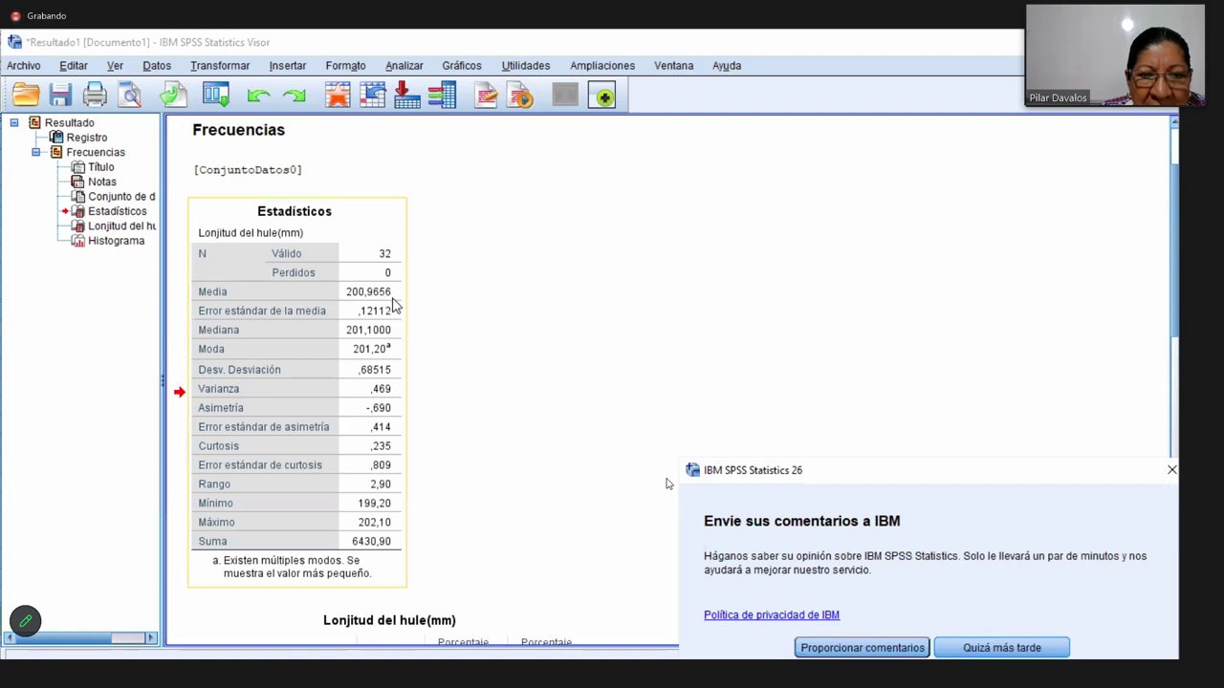
click(418, 318)
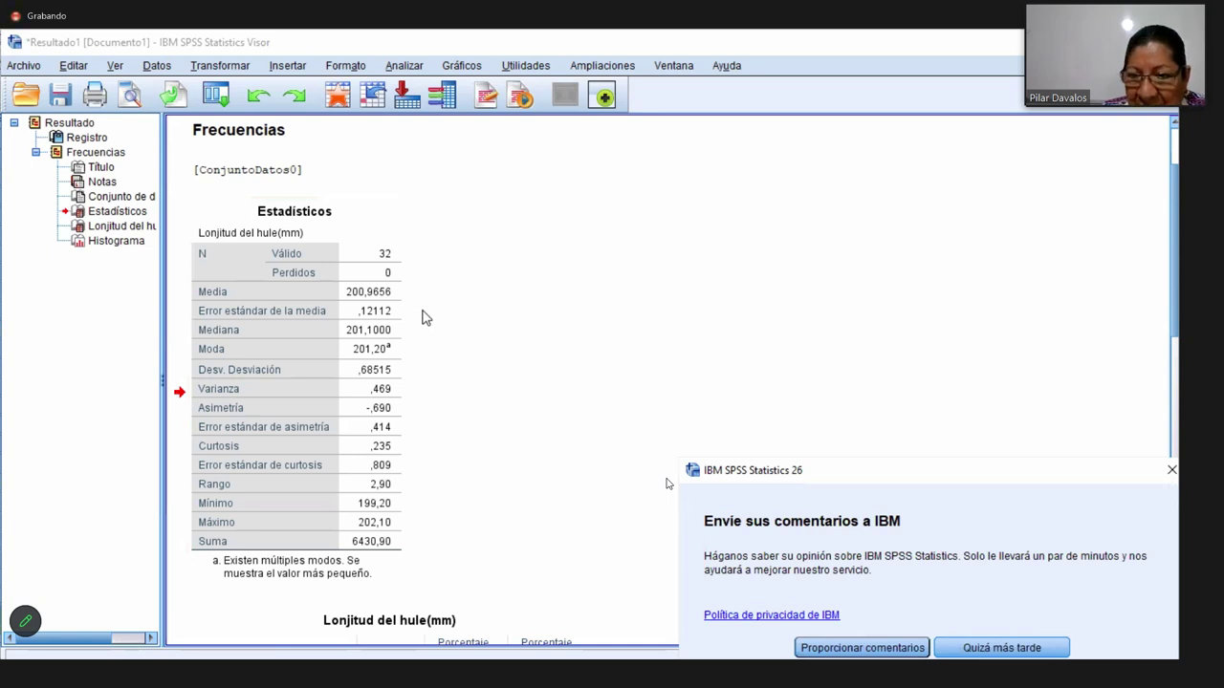
click(386, 345)
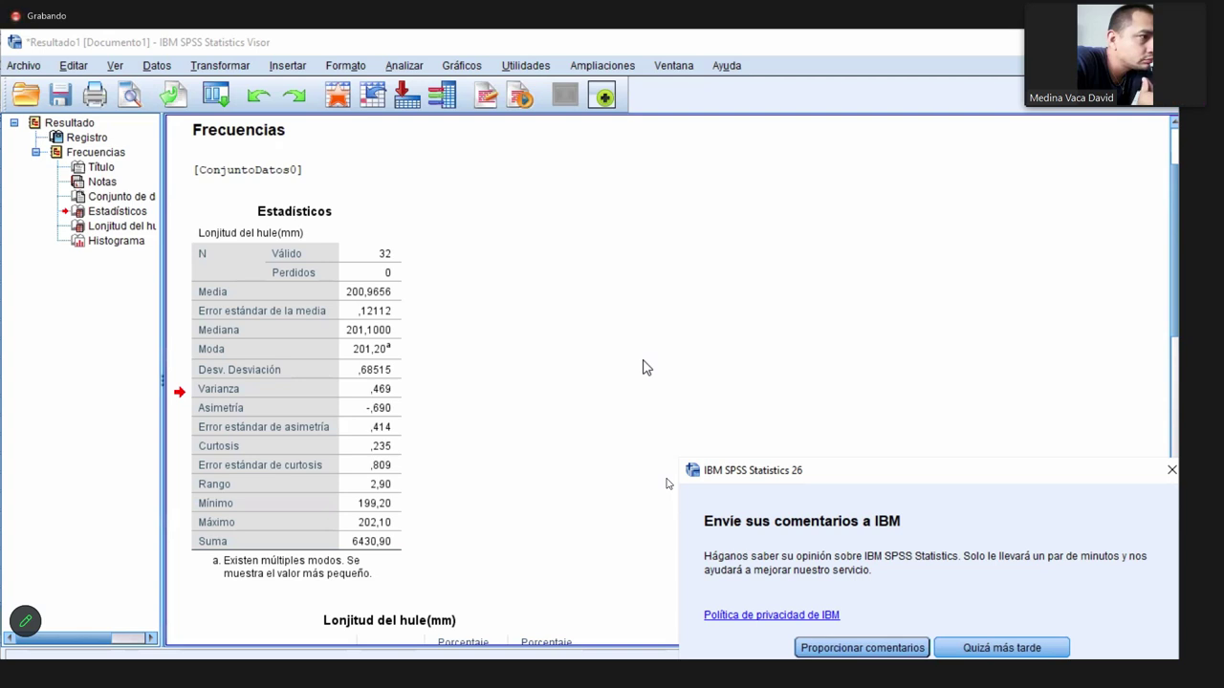
click(301, 346)
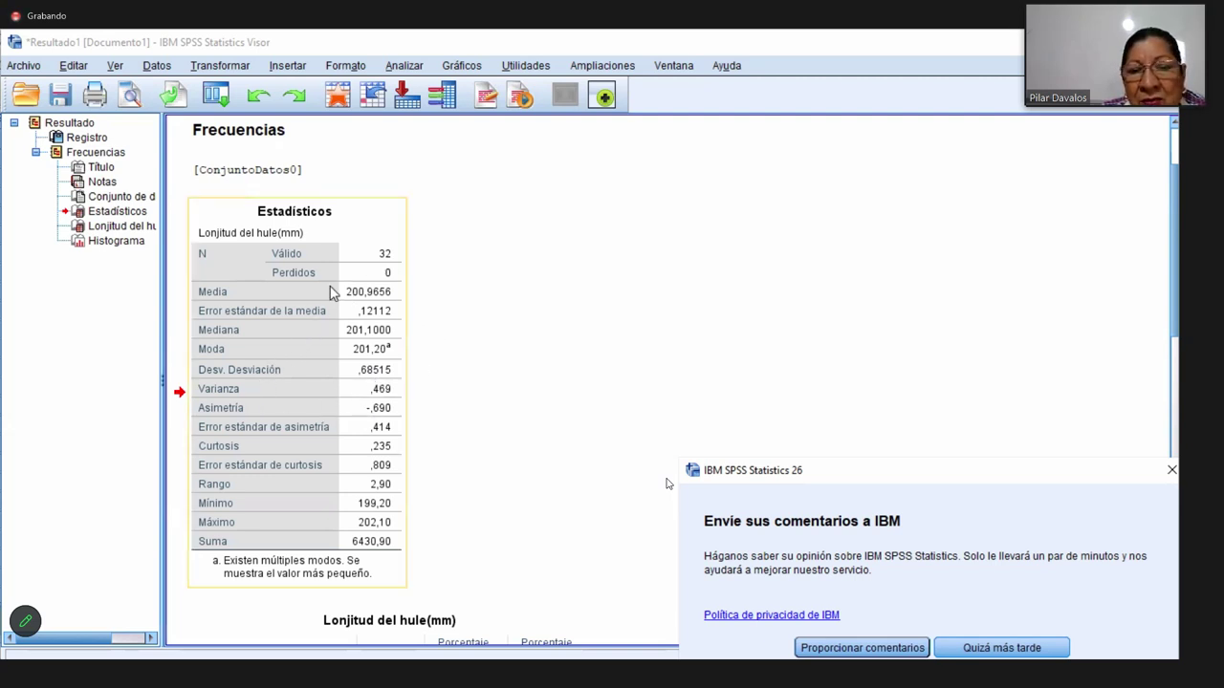
click(406, 367)
click(389, 298)
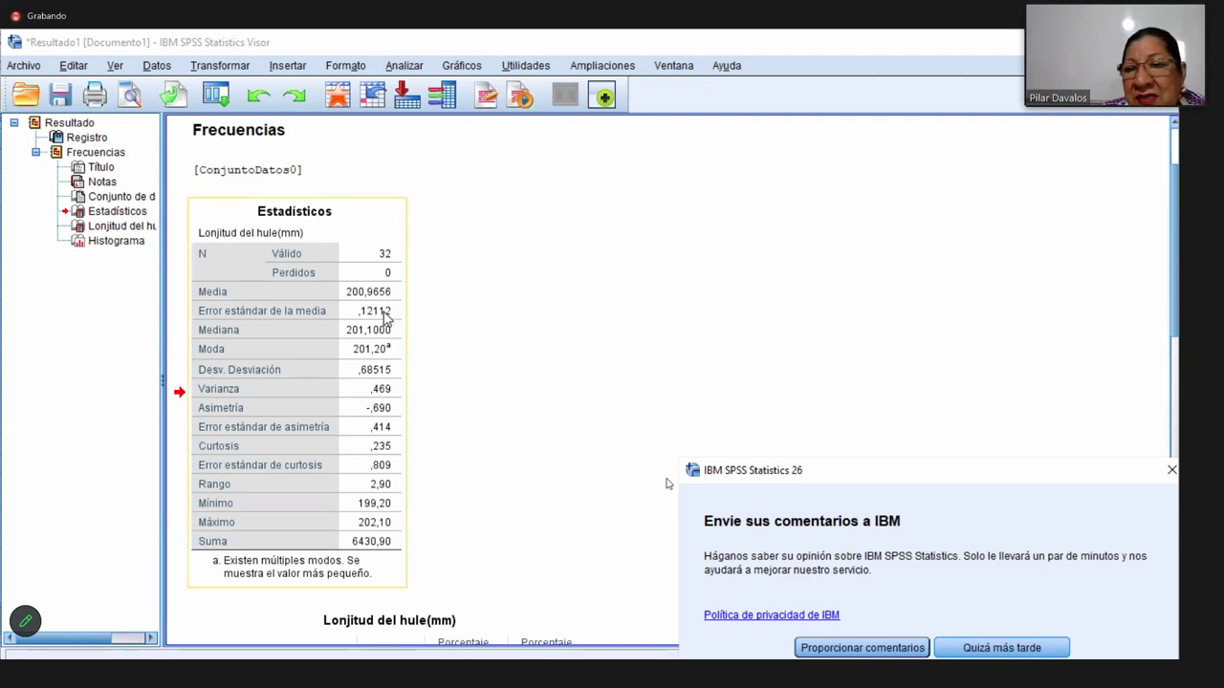
click(413, 323)
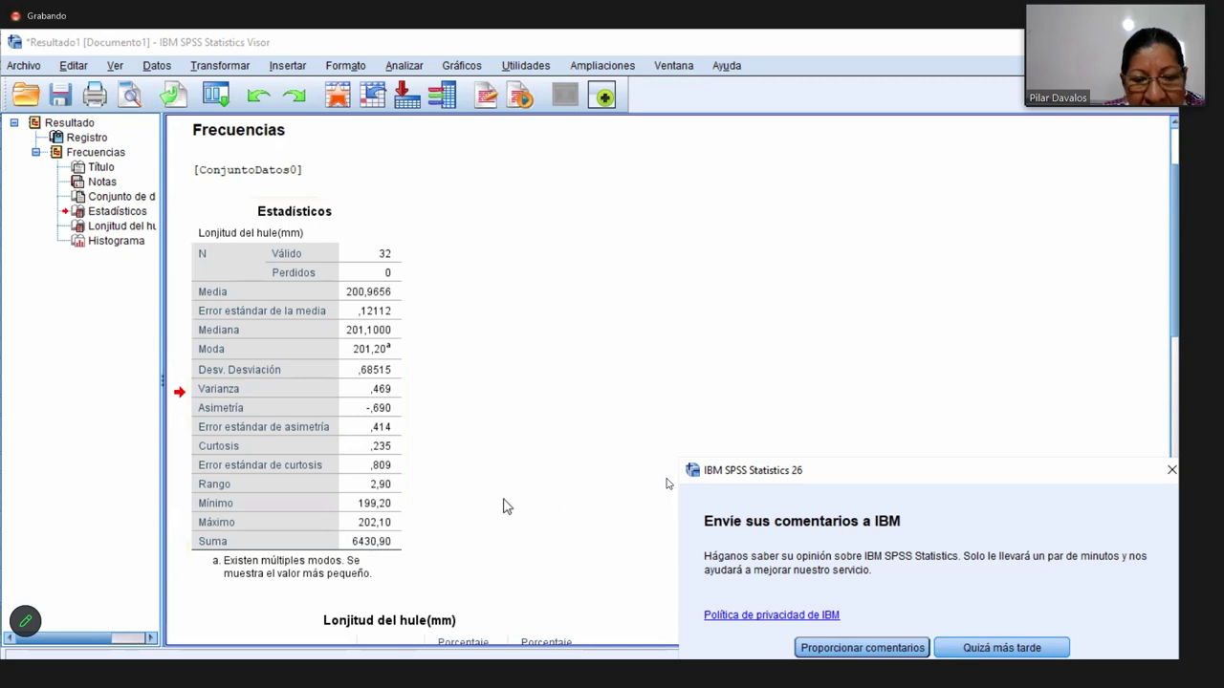
- Review the rubber length's frequency table and histogram with normal curve, postponing the IBM feedback request
scroll(507, 507, down, 5)
scroll(504, 507, down, 3)
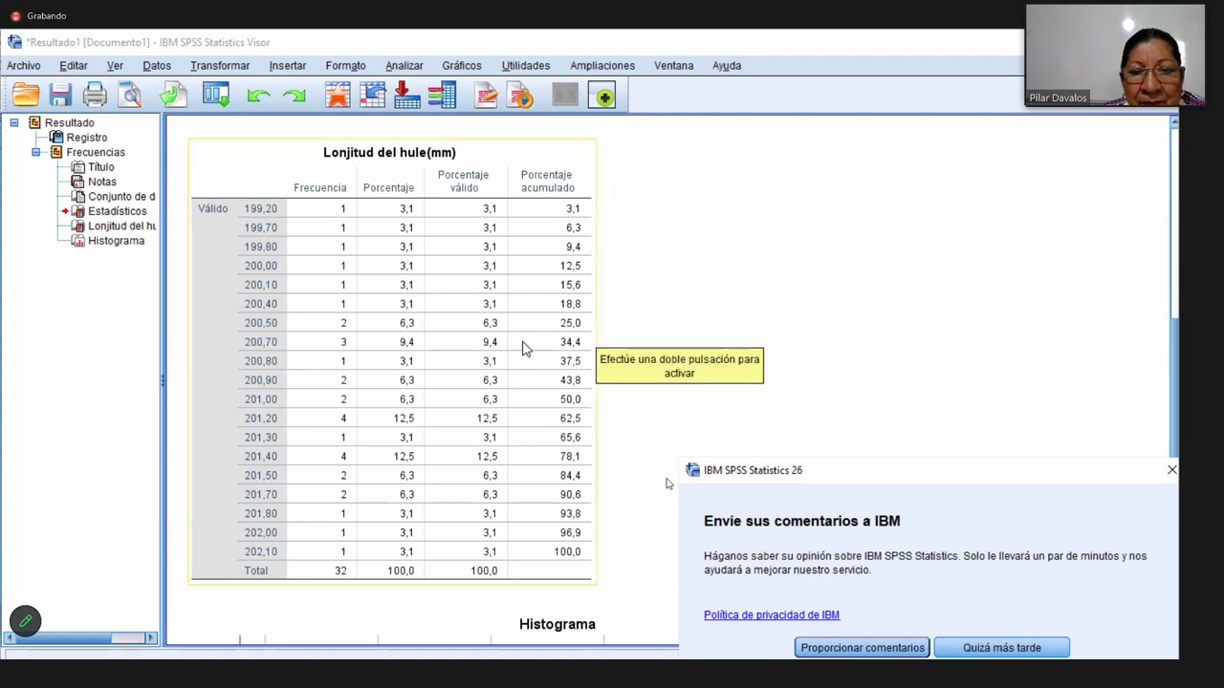
scroll(547, 355, down, 9)
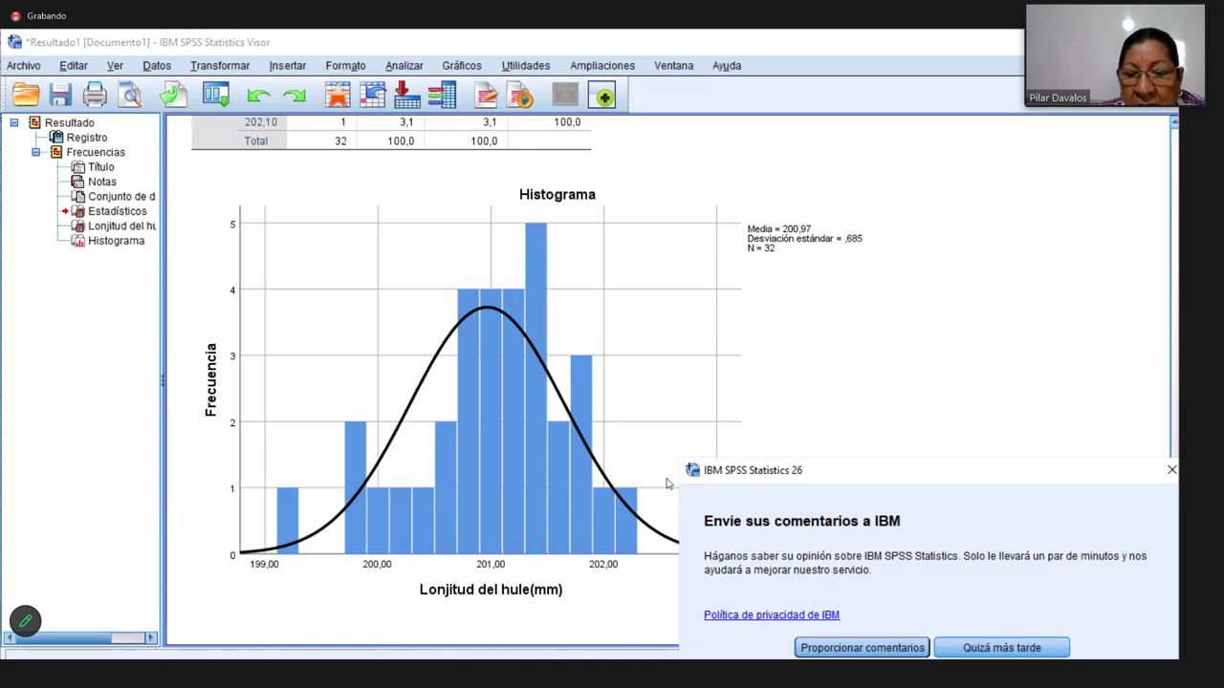
click(963, 650)
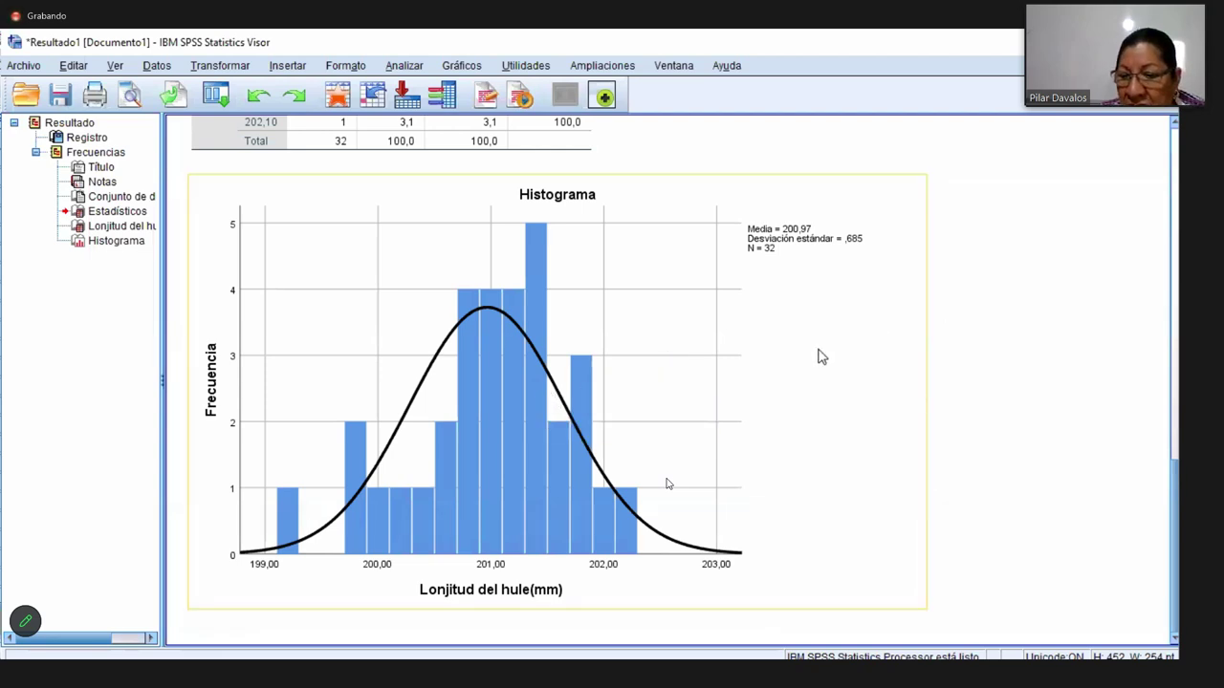
scroll(497, 421, up, 1)
scroll(511, 413, down, 1)
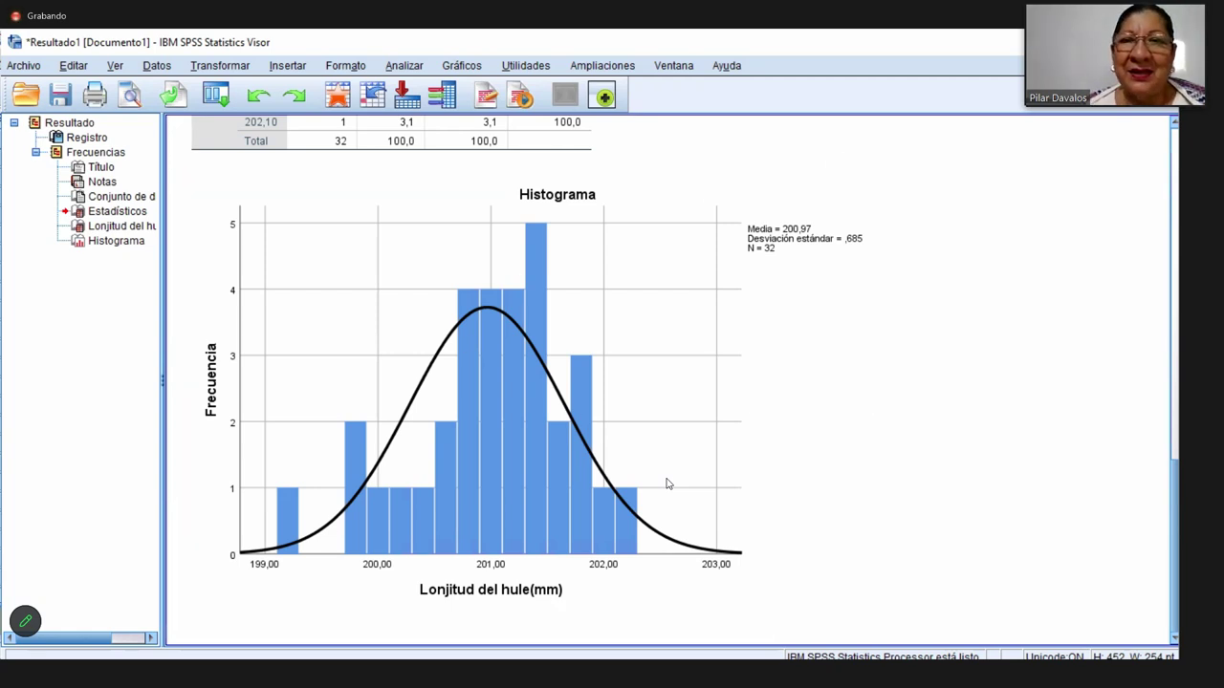
key(alt+s)
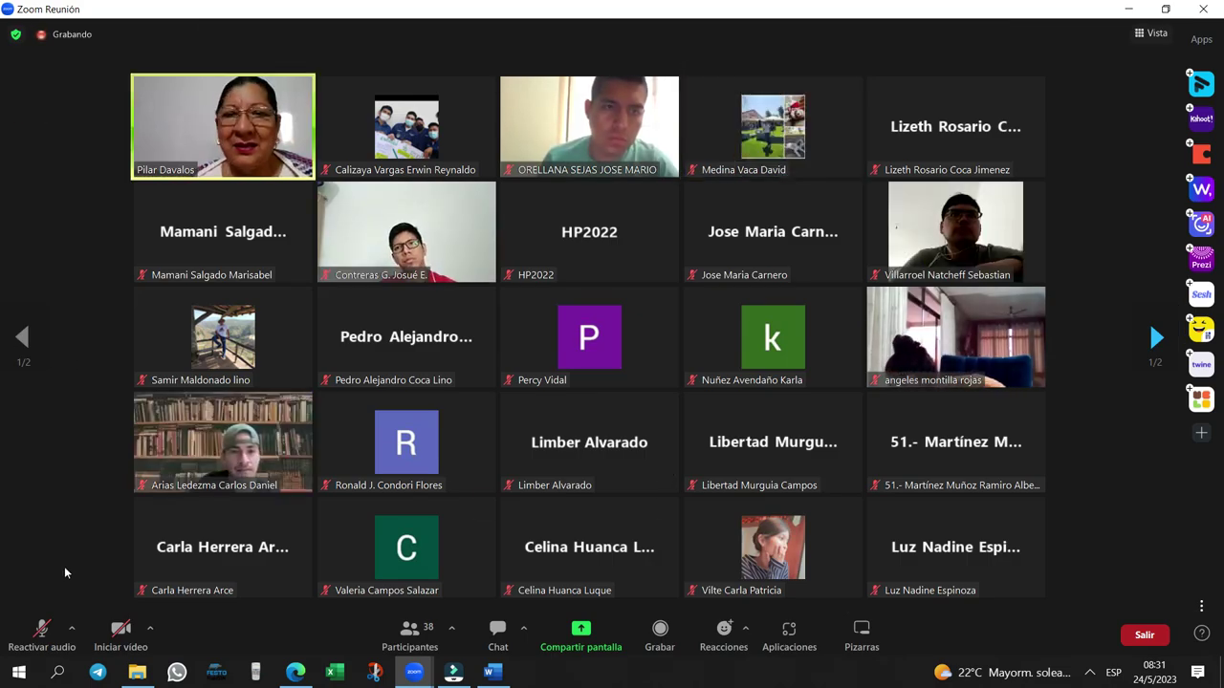
click(122, 638)
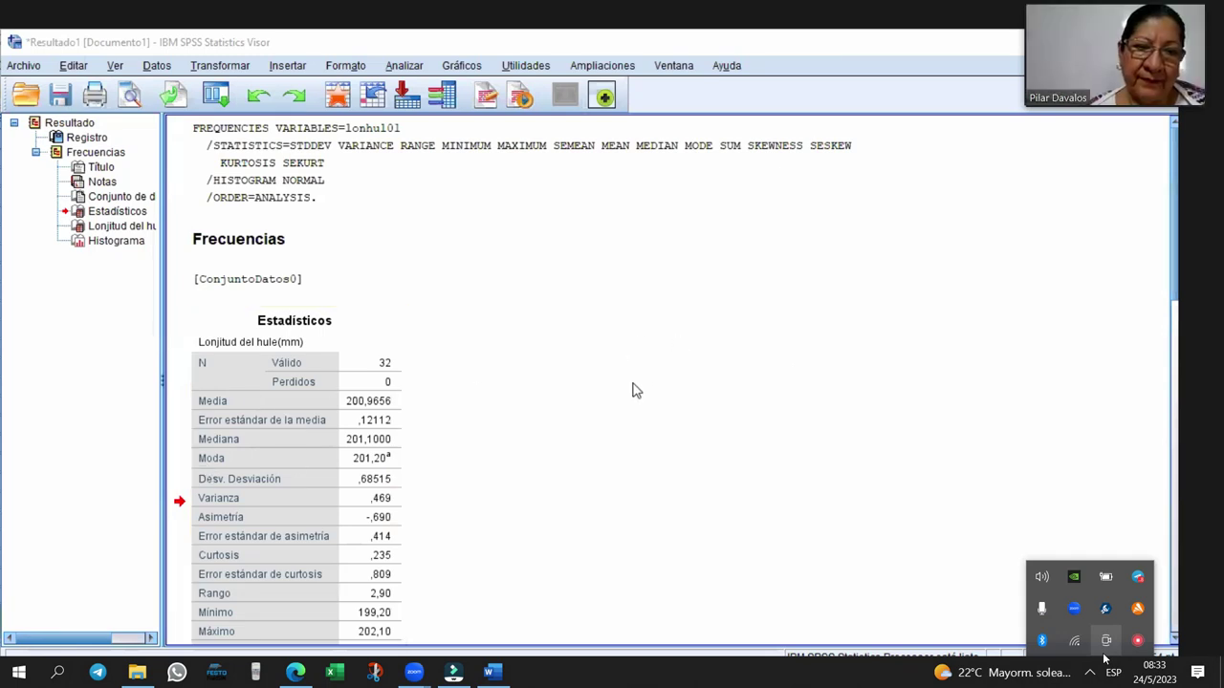
click(1112, 526)
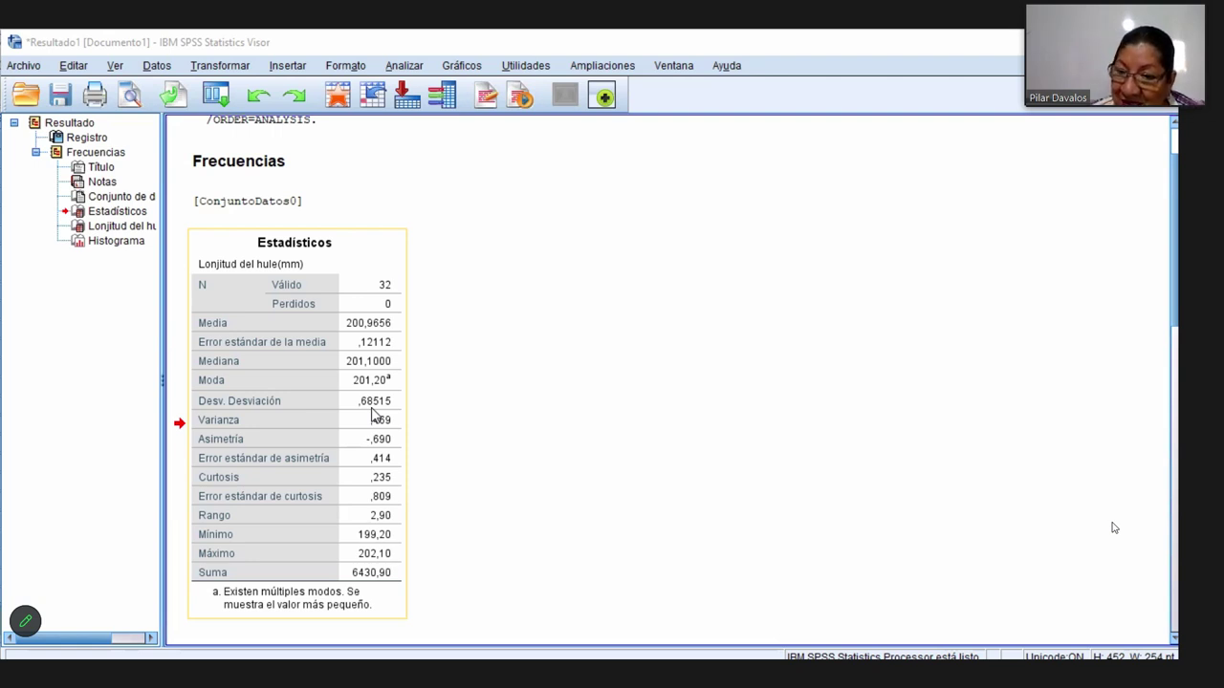
click(724, 514)
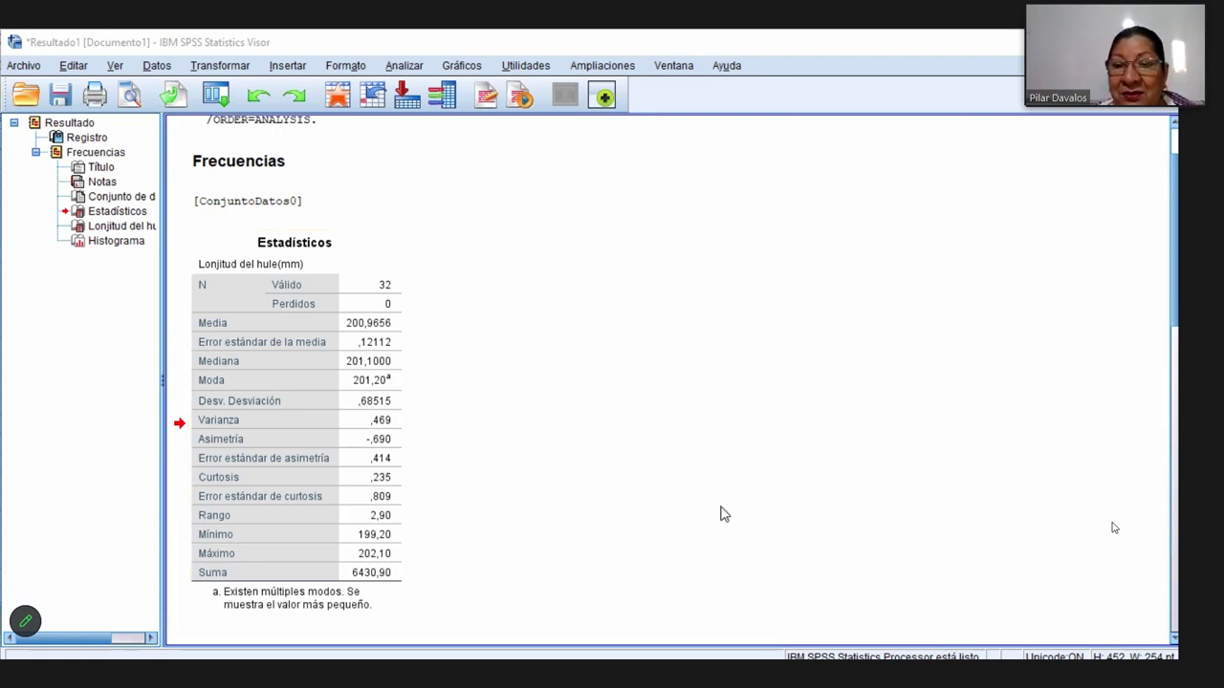